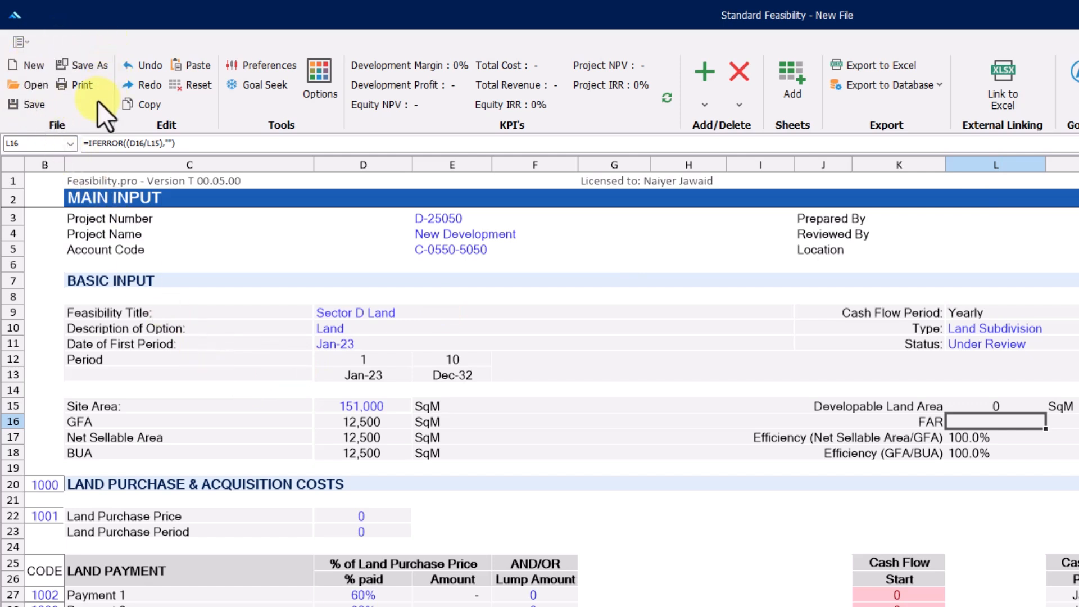
Set the regional currency to ARS and keep the area measurement as SqM in the preferences.
{"action": "left_click", "coordinate": [283, 65]}
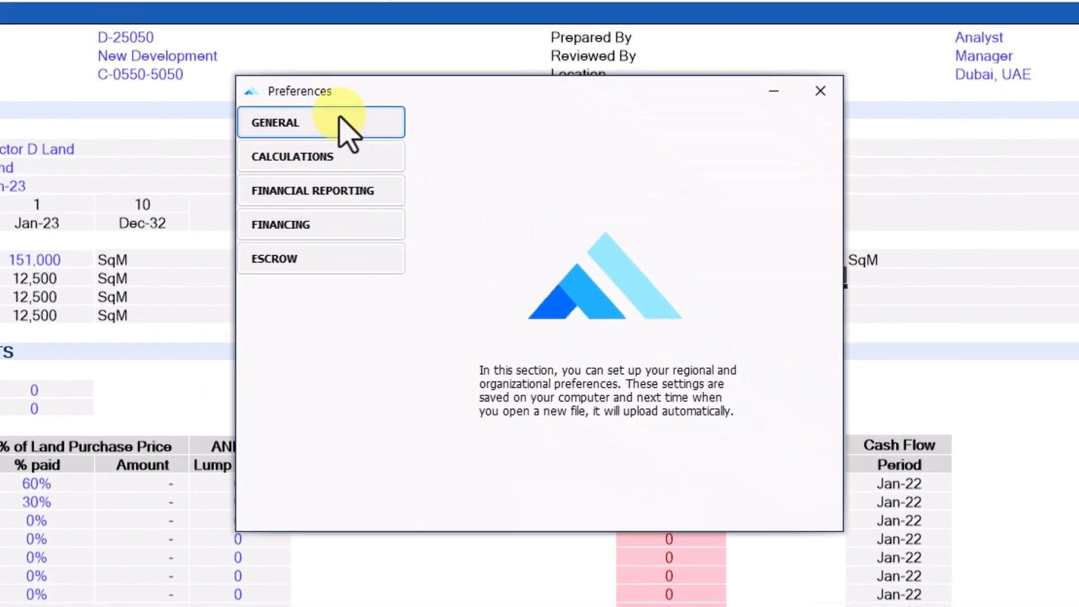
{"action": "left_click", "coordinate": [341, 123]}
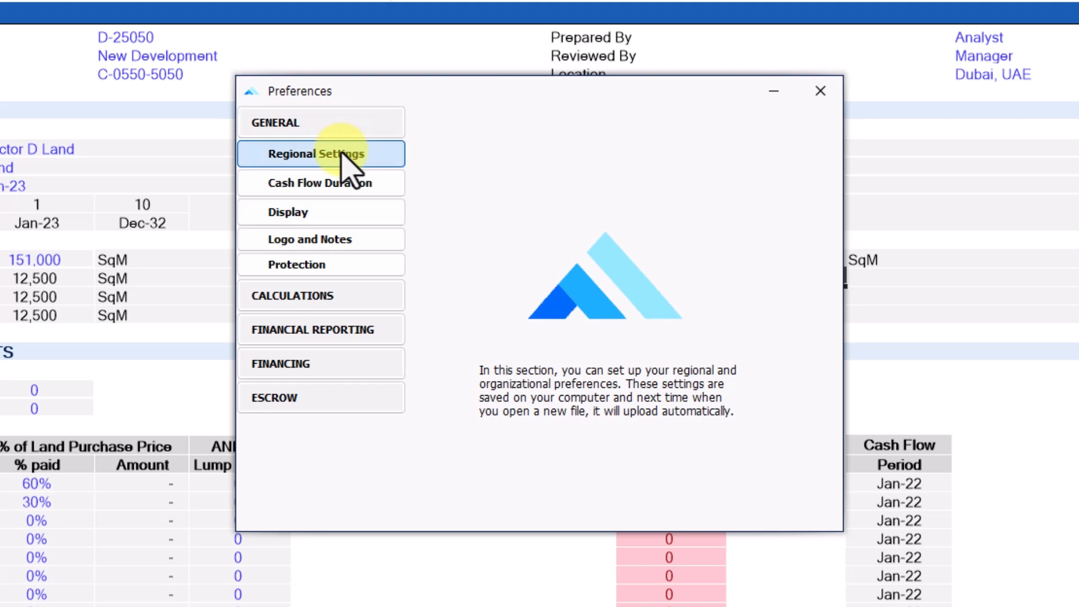
{"action": "left_click", "coordinate": [345, 153]}
{"action": "left_click", "coordinate": [588, 146]}
{"action": "left_click", "coordinate": [607, 174]}
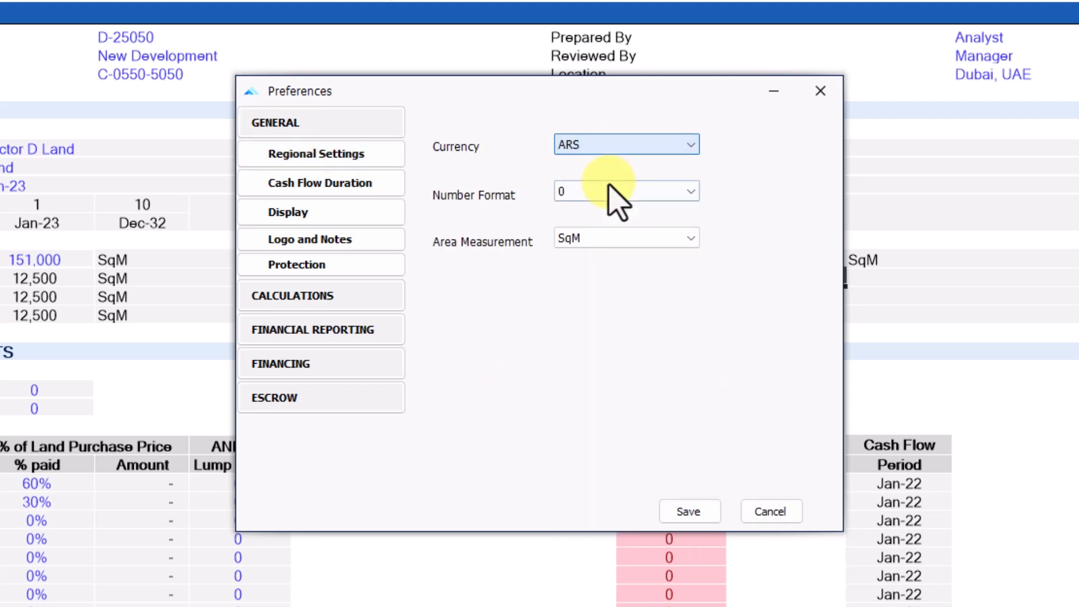
{"action": "left_click", "coordinate": [621, 239]}
{"action": "left_click", "coordinate": [623, 240]}
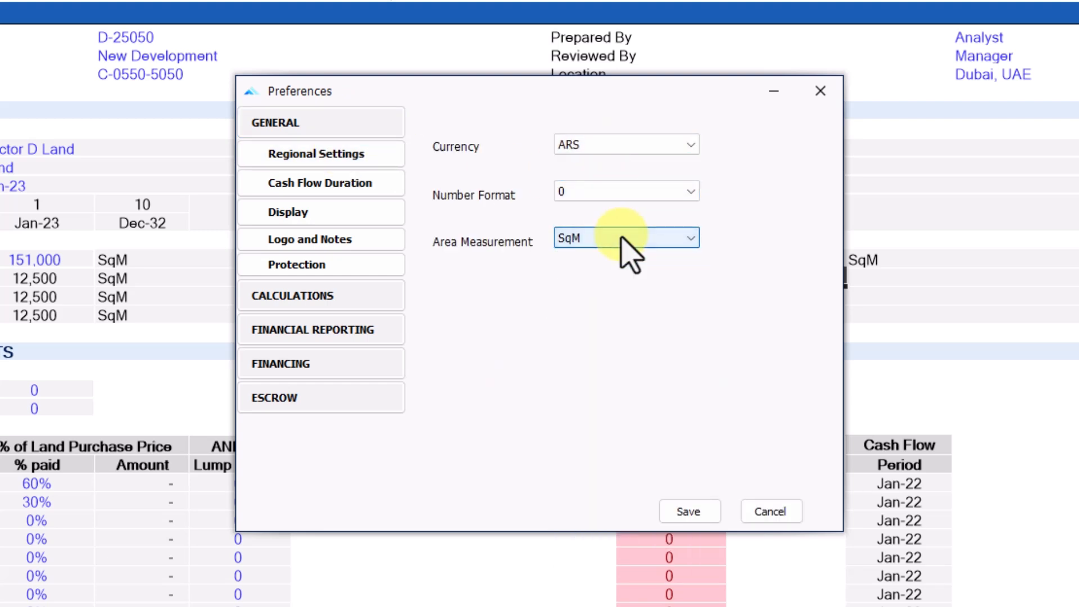
Set the preferred cash flow period to Yearly and end the cash flow duration at period 20.
{"action": "left_click", "coordinate": [374, 182]}
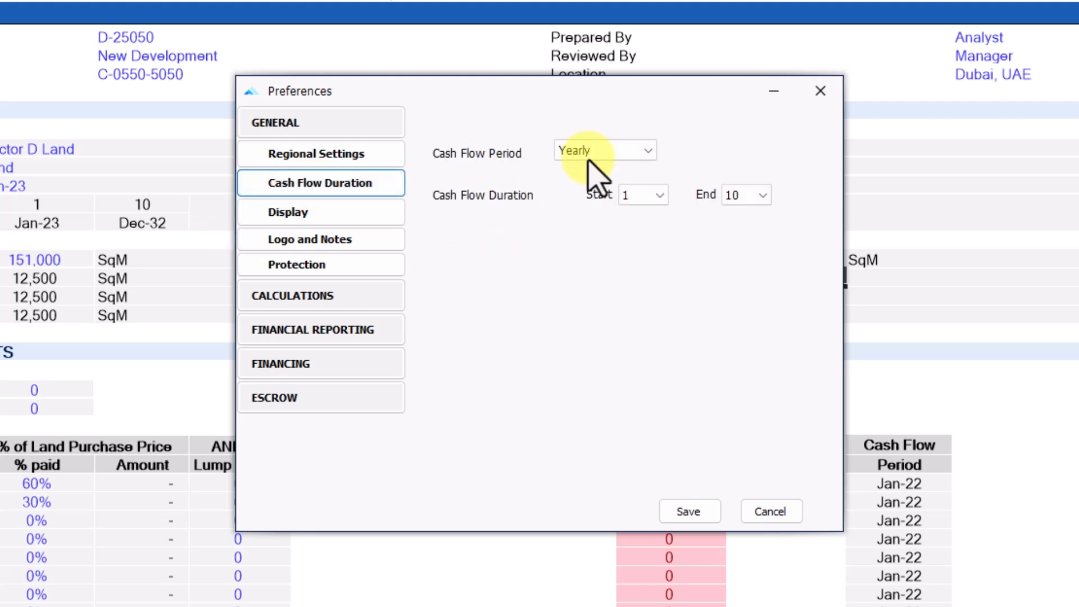
{"action": "left_click", "coordinate": [743, 195]}
{"action": "left_click", "coordinate": [732, 309]}
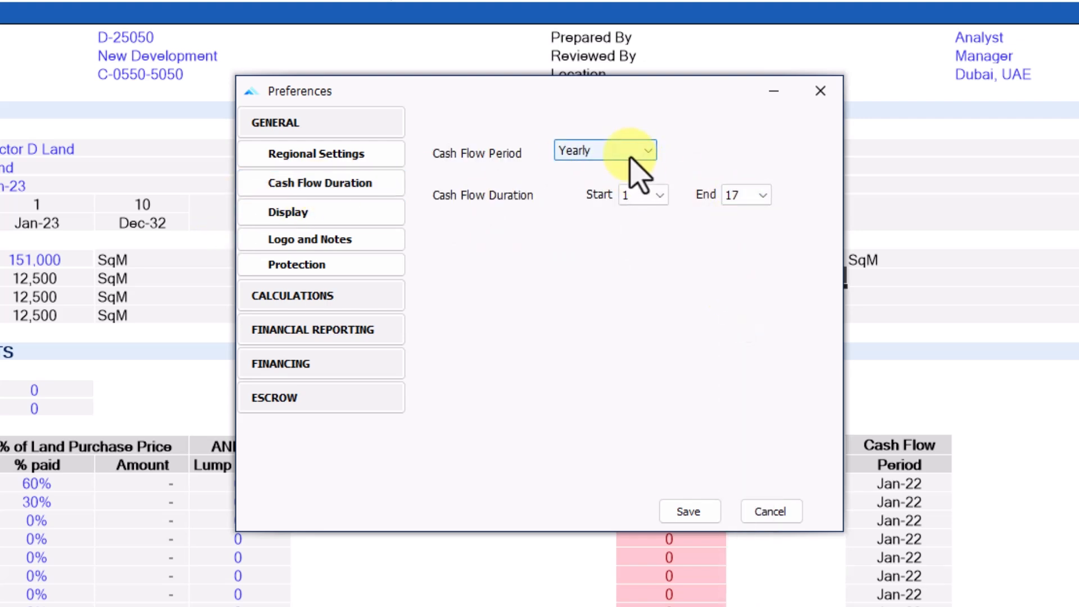
{"action": "left_click", "coordinate": [630, 153]}
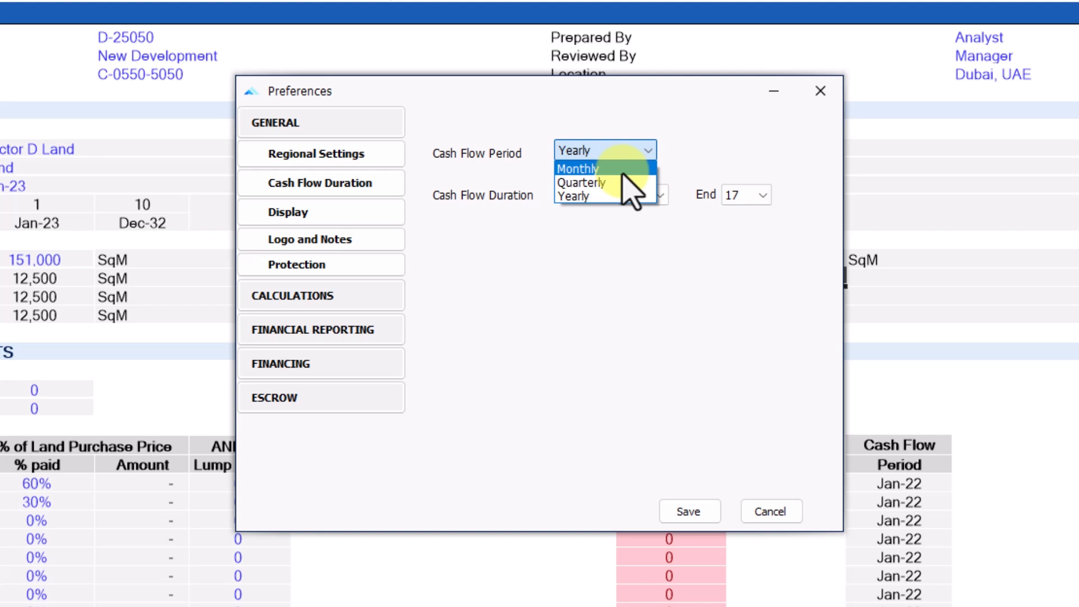
{"action": "left_click", "coordinate": [621, 169]}
{"action": "left_click", "coordinate": [622, 153]}
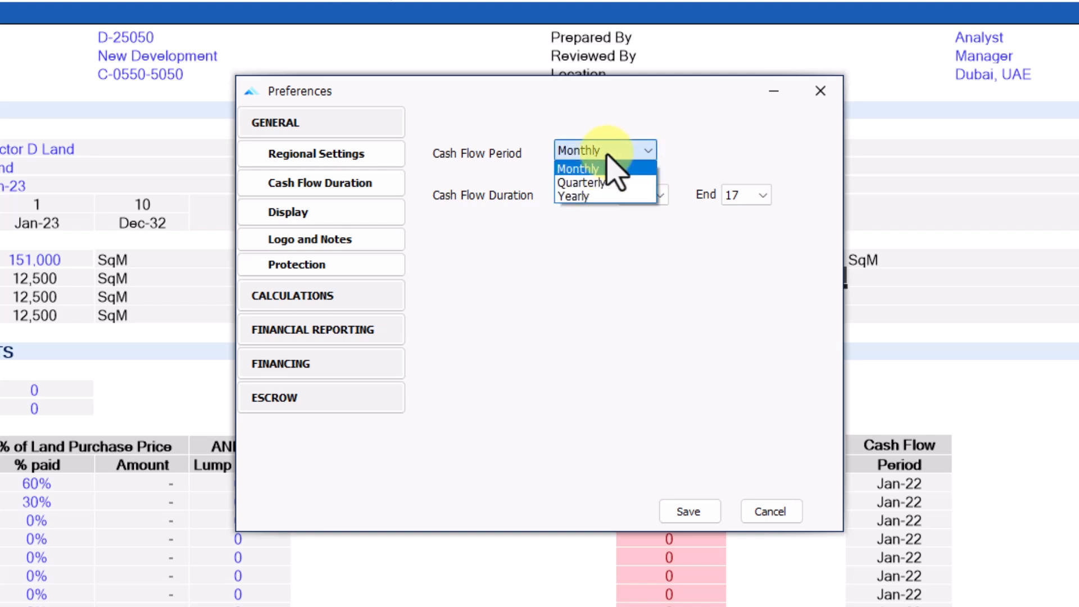
{"action": "left_click", "coordinate": [623, 196]}
{"action": "left_click", "coordinate": [743, 195]}
{"action": "left_click", "coordinate": [749, 278]}
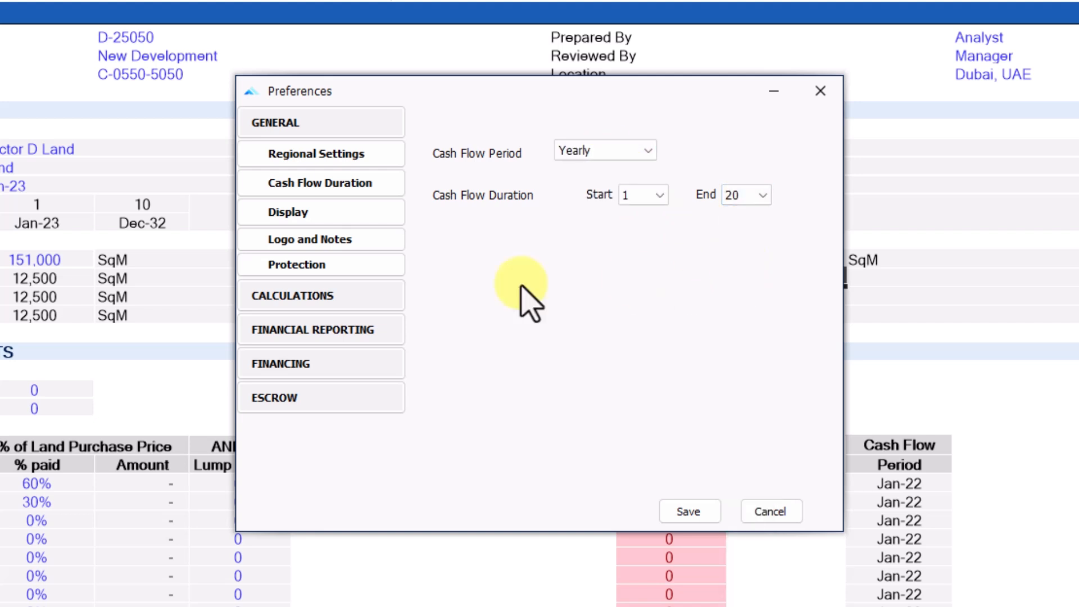
Include the Gantt Chart among the displayed input sheets and keep Headings set to Yes.
{"action": "left_click", "coordinate": [356, 213]}
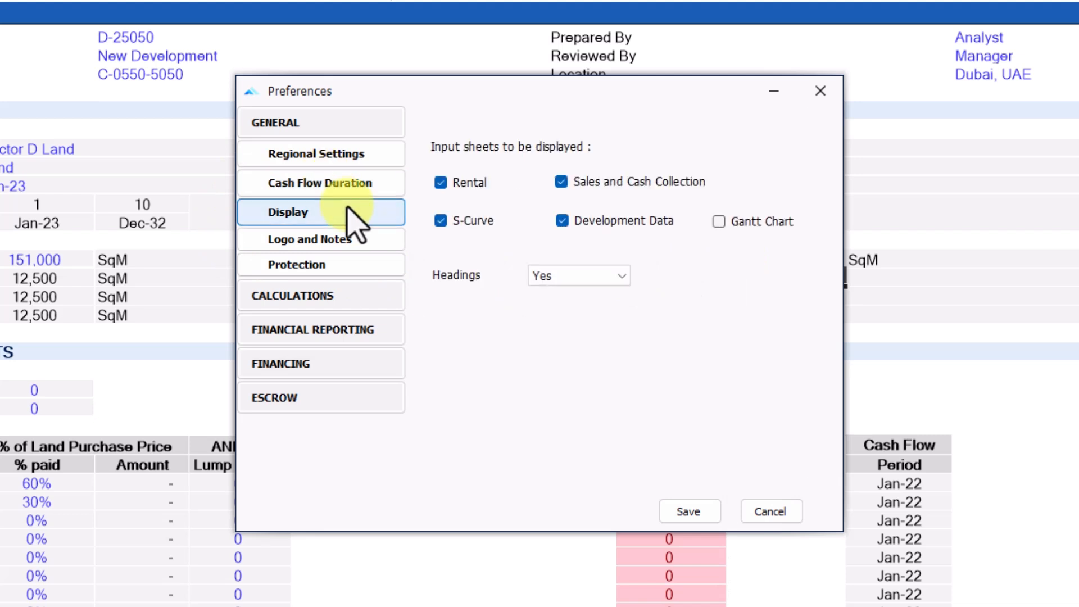
{"action": "left_click", "coordinate": [719, 222]}
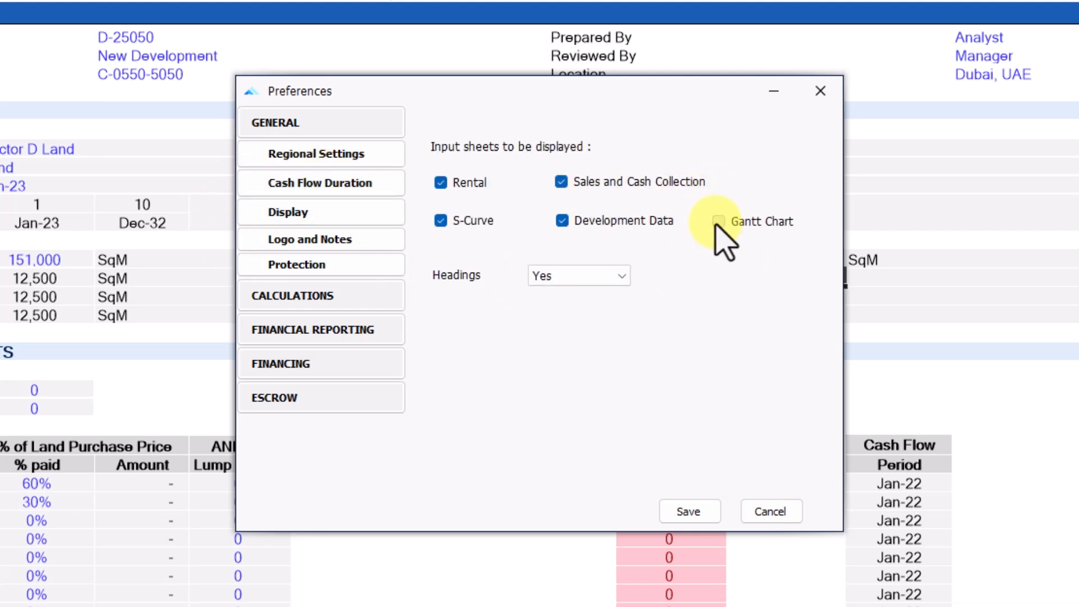
{"action": "left_click", "coordinate": [617, 286]}
{"action": "left_click", "coordinate": [606, 295]}
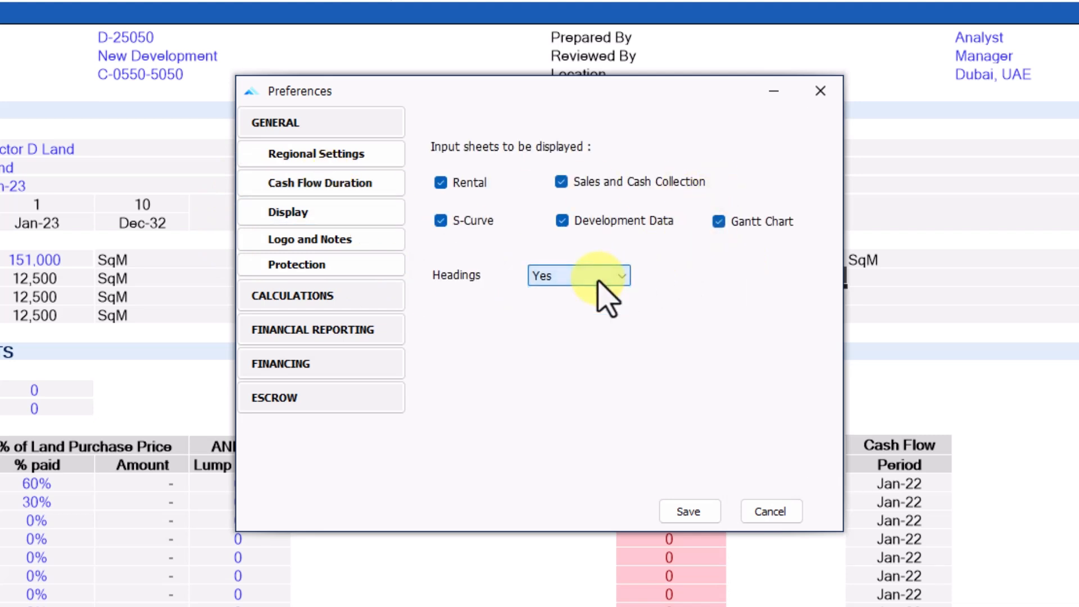
Review the preferences for logo and notes, input cell protection and hurdle rate calculations.
{"action": "left_click", "coordinate": [366, 244]}
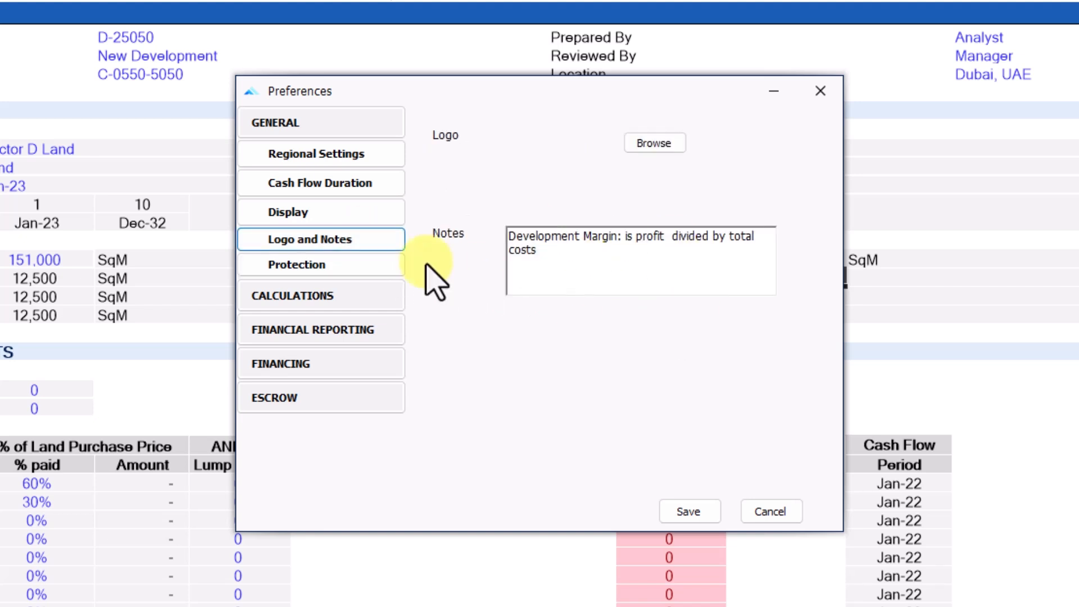
{"action": "left_click", "coordinate": [377, 267]}
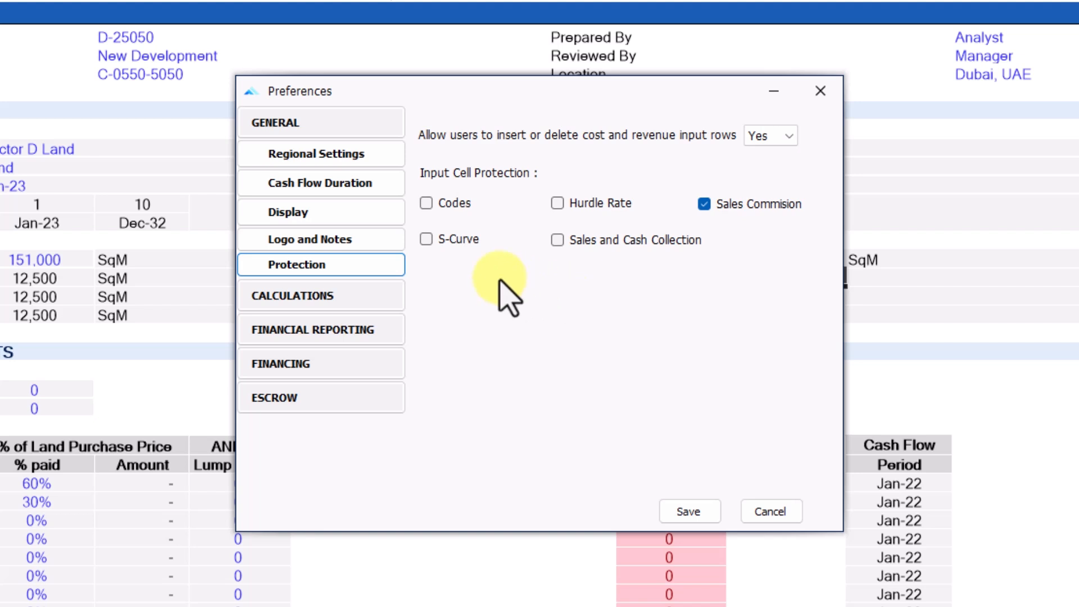
{"action": "left_click", "coordinate": [388, 295]}
{"action": "left_click", "coordinate": [378, 190]}
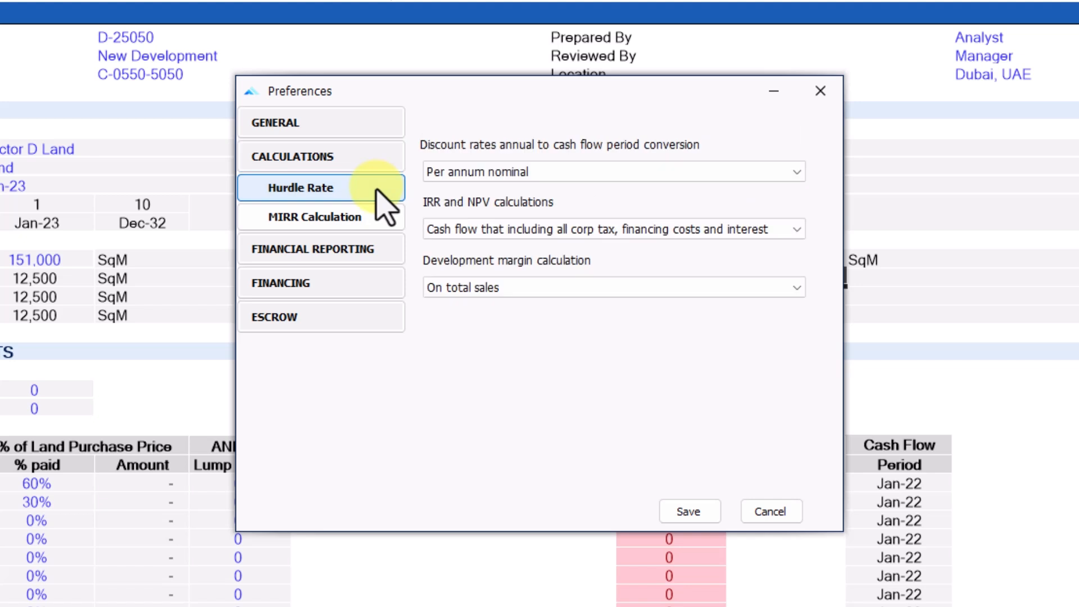
Try manual entry for the MIRR re-investment rate and restore the surplus cash interest option.
{"action": "left_click", "coordinate": [382, 219]}
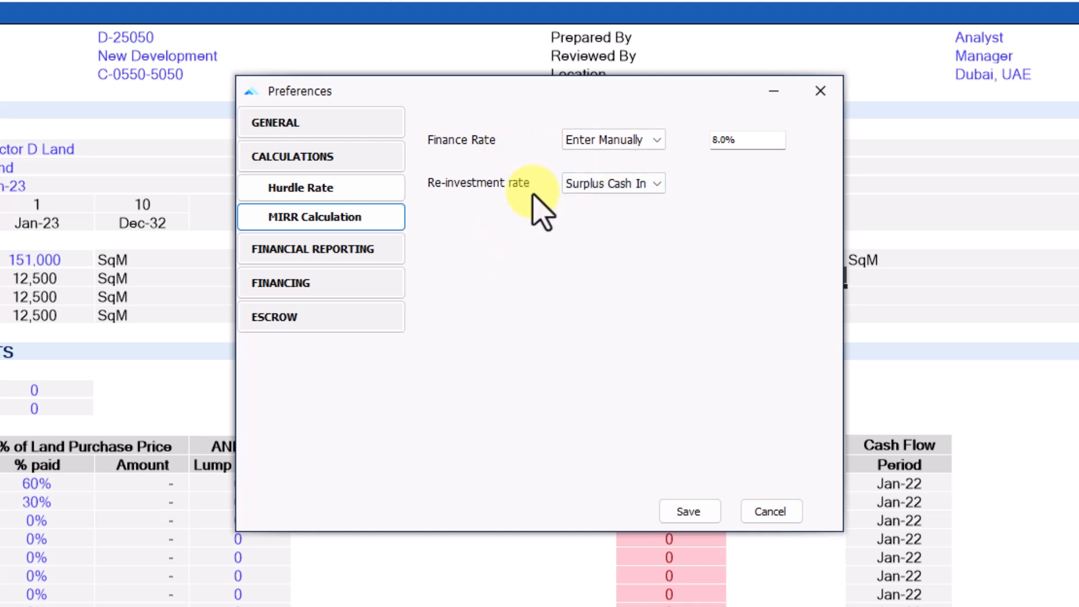
{"action": "left_click", "coordinate": [599, 185]}
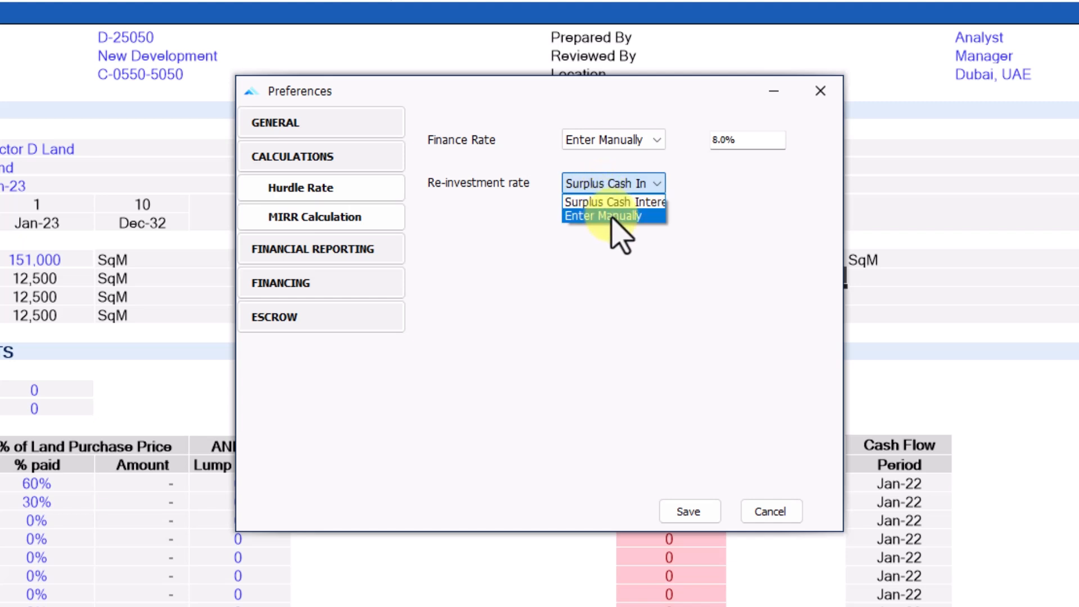
{"action": "left_click", "coordinate": [610, 217]}
{"action": "left_click", "coordinate": [752, 182]}
{"action": "left_click", "coordinate": [601, 187]}
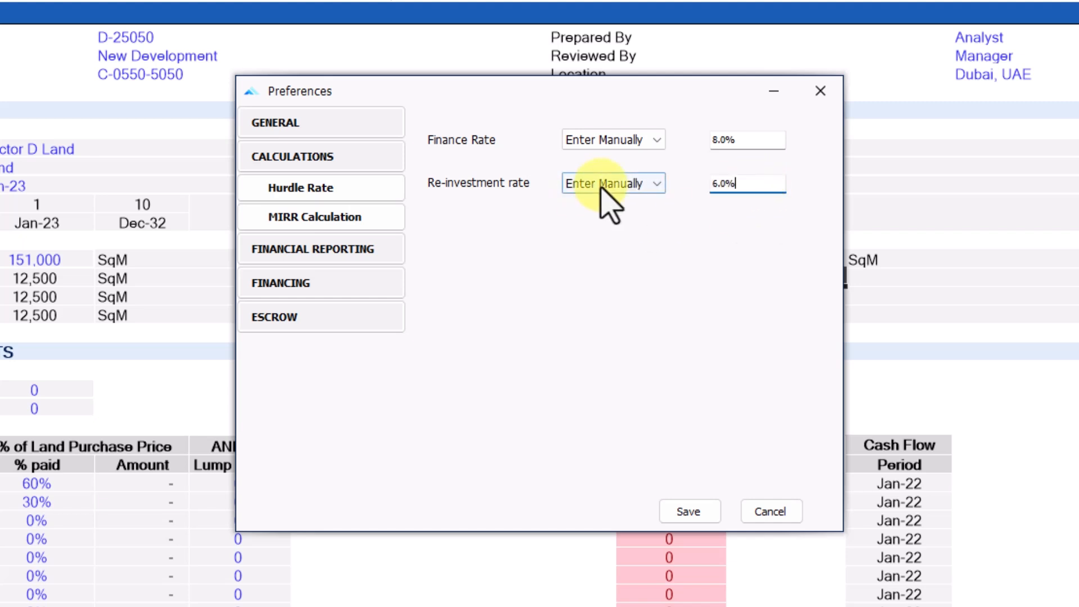
{"action": "left_click", "coordinate": [617, 201]}
Configure financial reporting to recognize revenue by % completed, with total cost including Construction Cost only.
{"action": "left_click", "coordinate": [343, 249]}
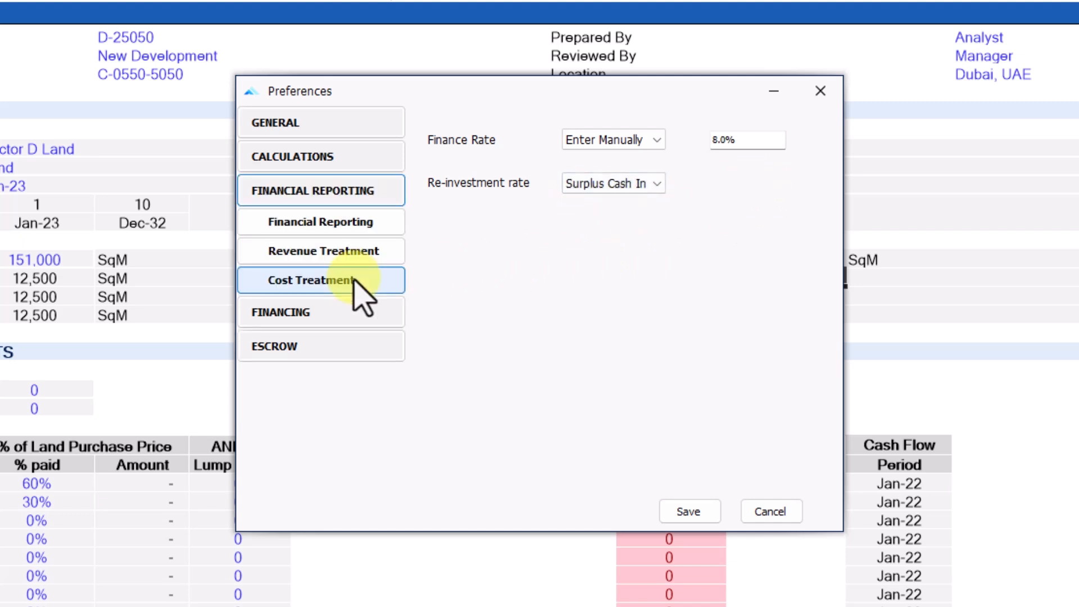
{"action": "left_click", "coordinate": [347, 222]}
{"action": "left_click", "coordinate": [683, 137]}
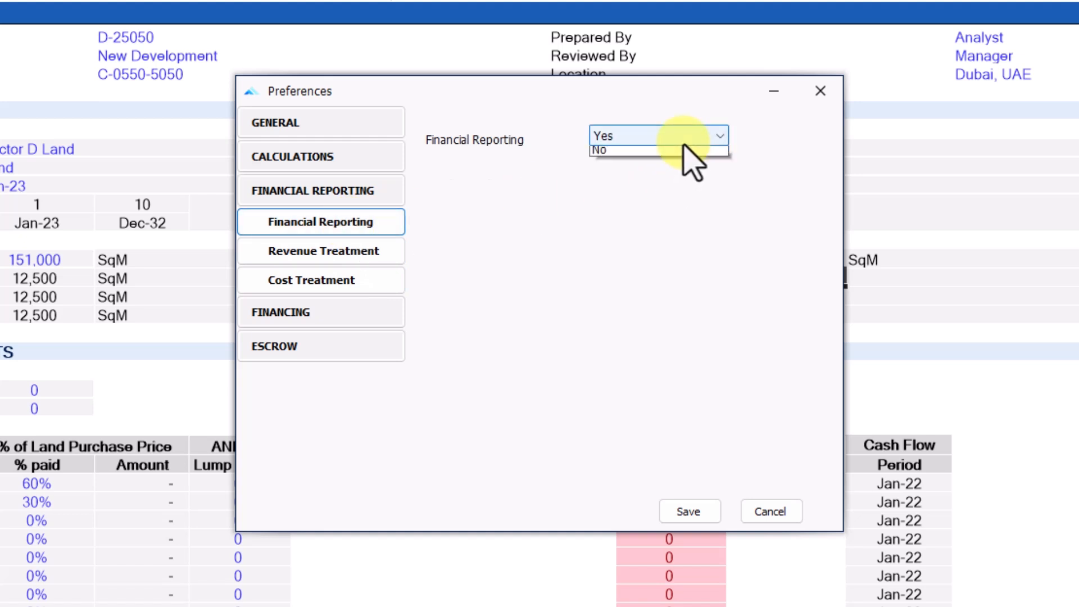
{"action": "left_click", "coordinate": [683, 153]}
{"action": "left_click", "coordinate": [303, 250]}
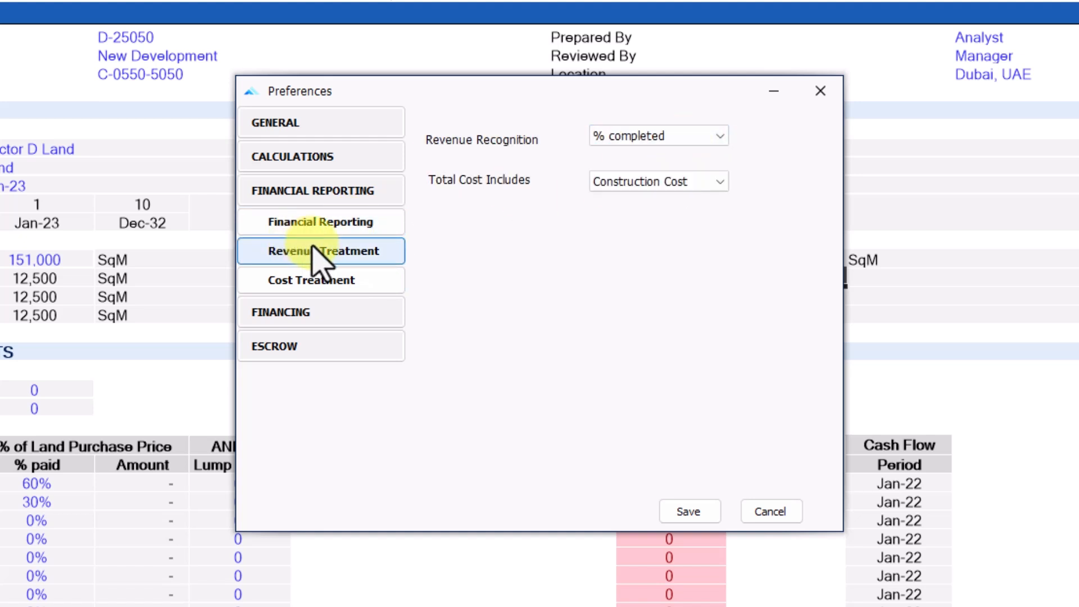
{"action": "left_click", "coordinate": [655, 138]}
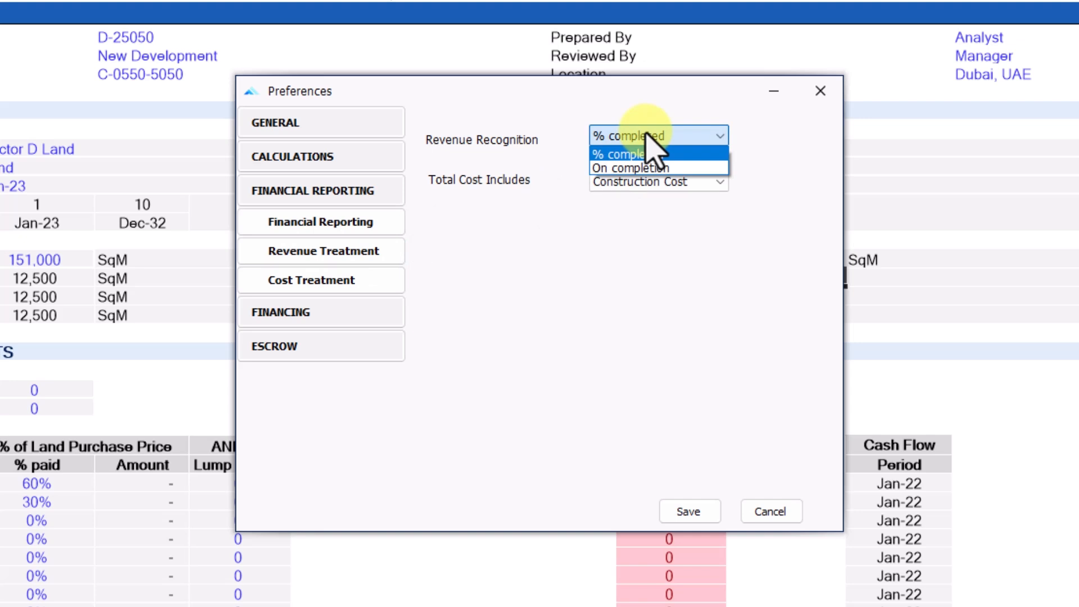
{"action": "left_click", "coordinate": [610, 155]}
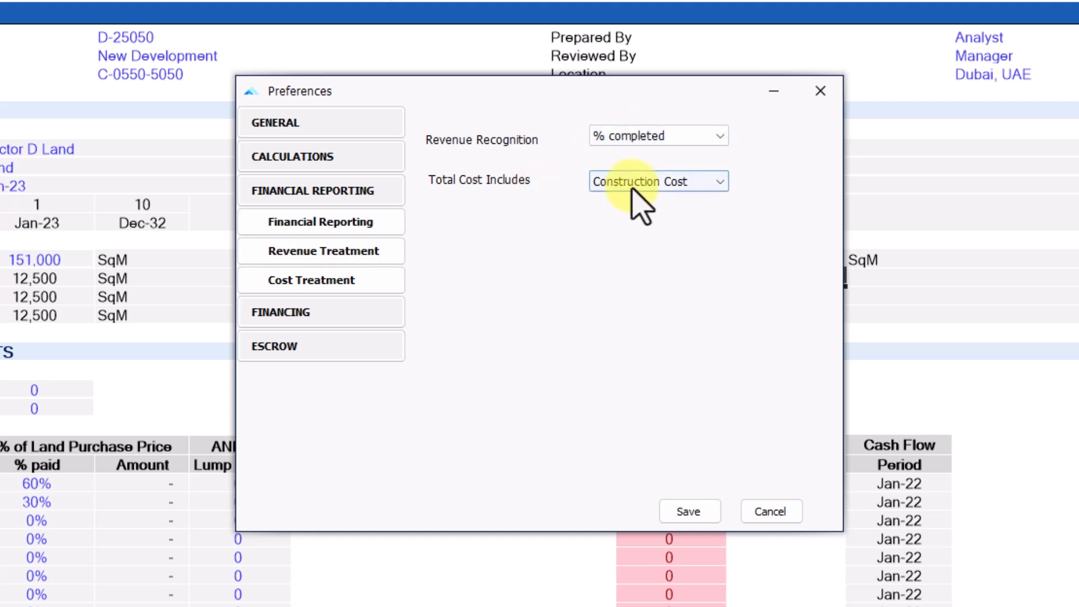
{"action": "left_click", "coordinate": [632, 181]}
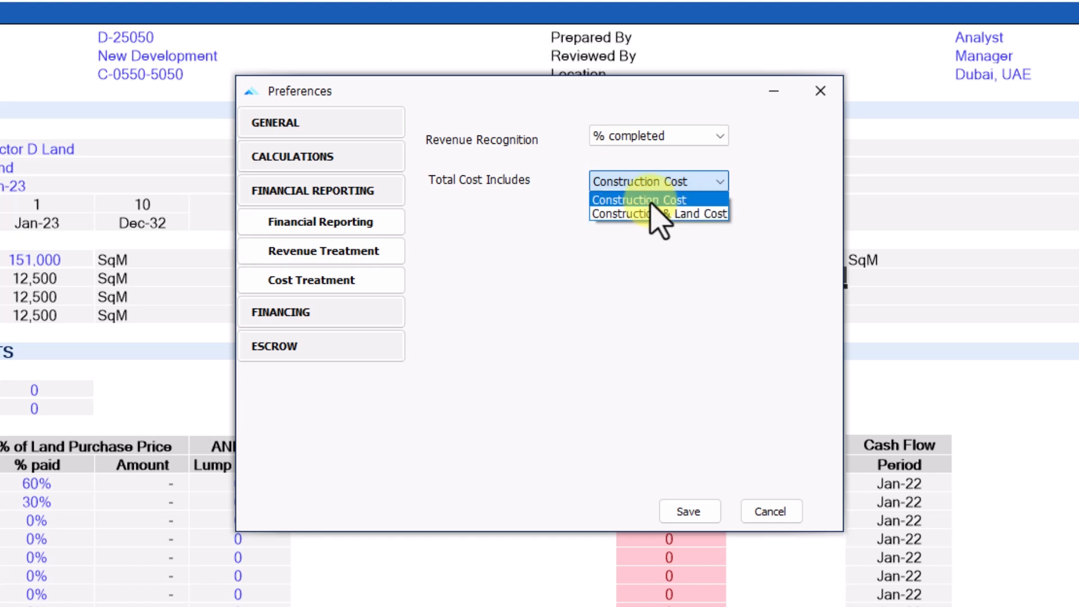
{"action": "left_click", "coordinate": [652, 200]}
Set the financial reporting cost treatment of Land to WIP.
{"action": "left_click", "coordinate": [315, 276]}
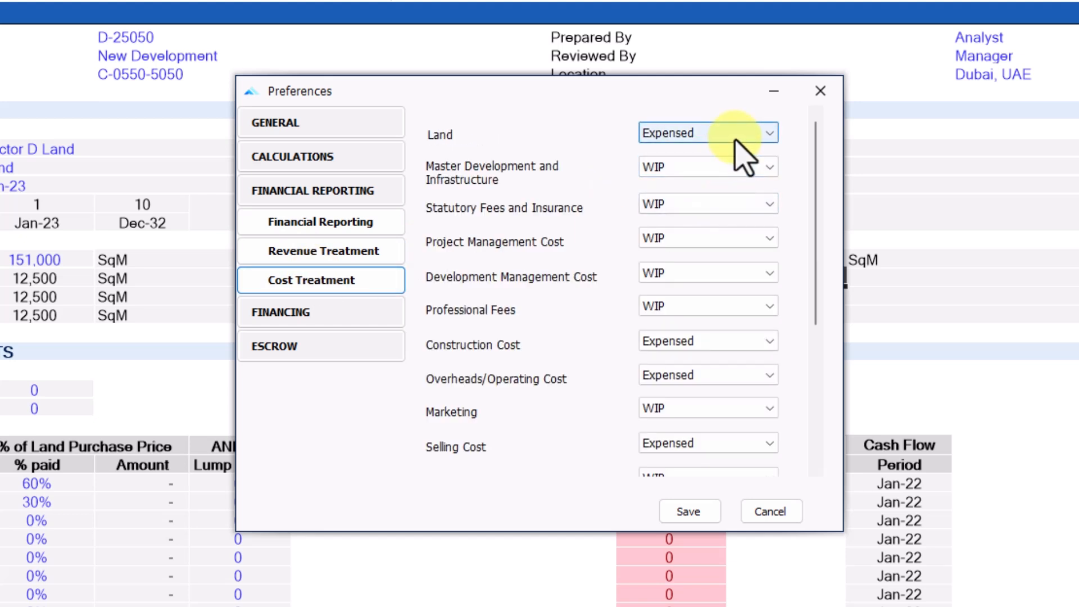
{"action": "left_click", "coordinate": [734, 141]}
{"action": "left_click", "coordinate": [732, 164]}
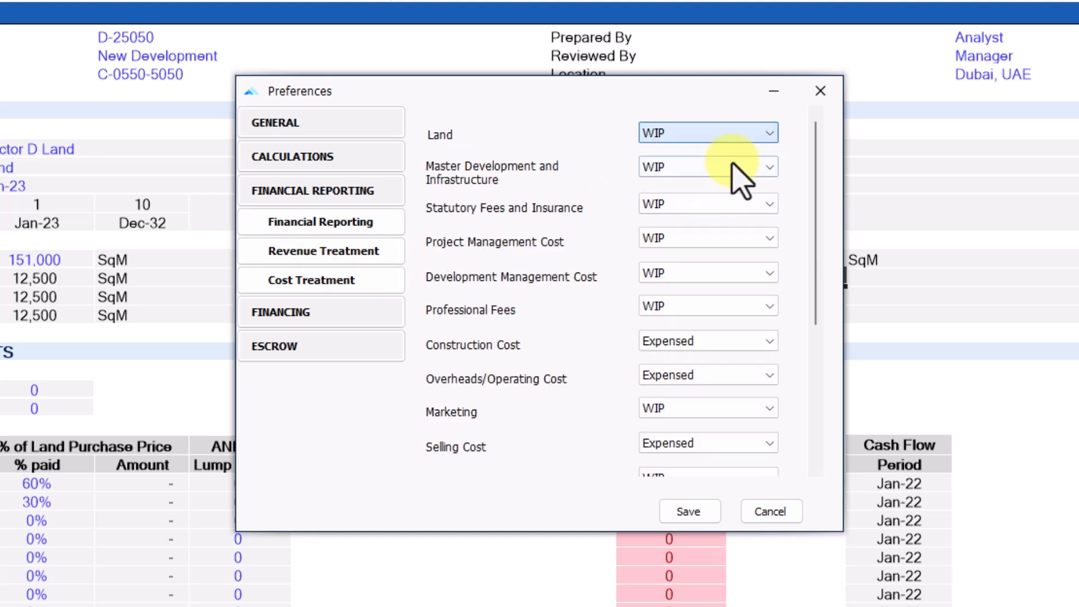
Keep the financing level at Advance - Equity and upto 5 loan and set profit share payment to Paid progressively.
{"action": "left_click", "coordinate": [697, 140]}
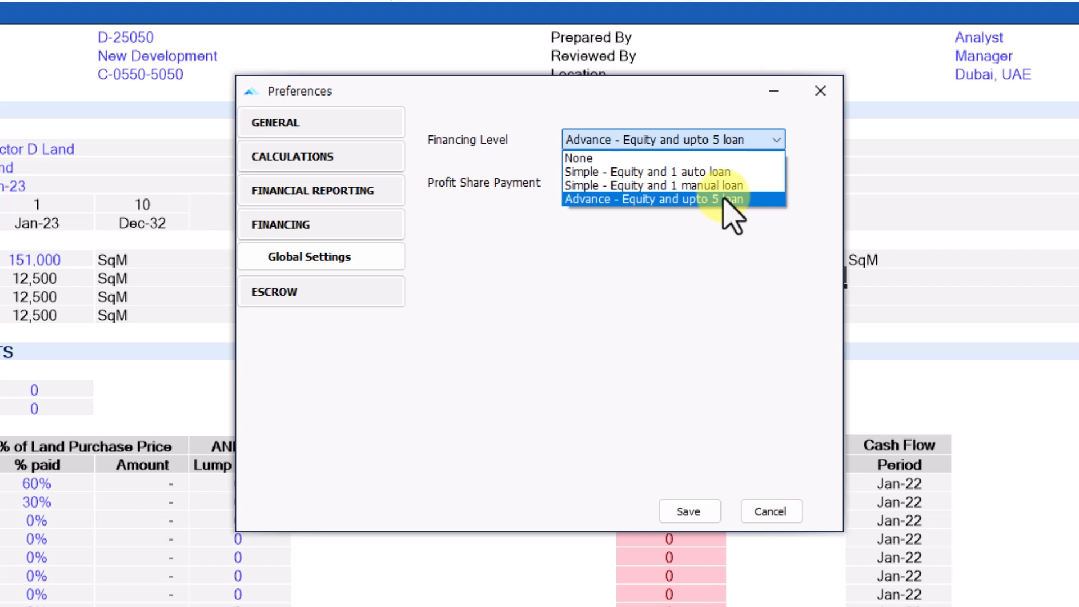
{"action": "left_click", "coordinate": [694, 253]}
{"action": "left_click", "coordinate": [683, 184]}
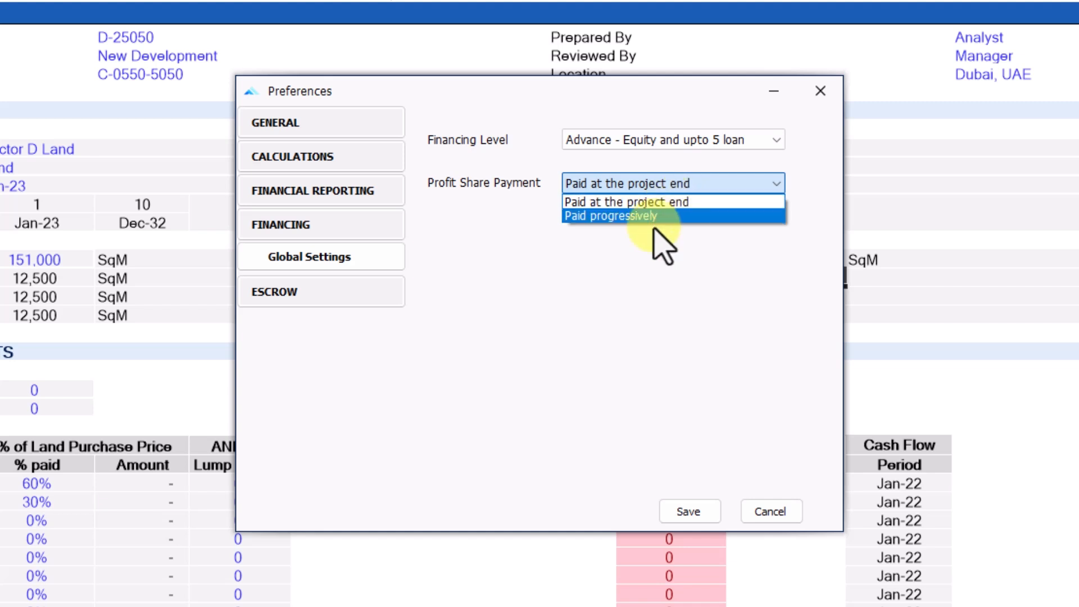
{"action": "left_click", "coordinate": [663, 216]}
Review the escrow preferences for retention and cost treatment.
{"action": "left_click", "coordinate": [279, 294]}
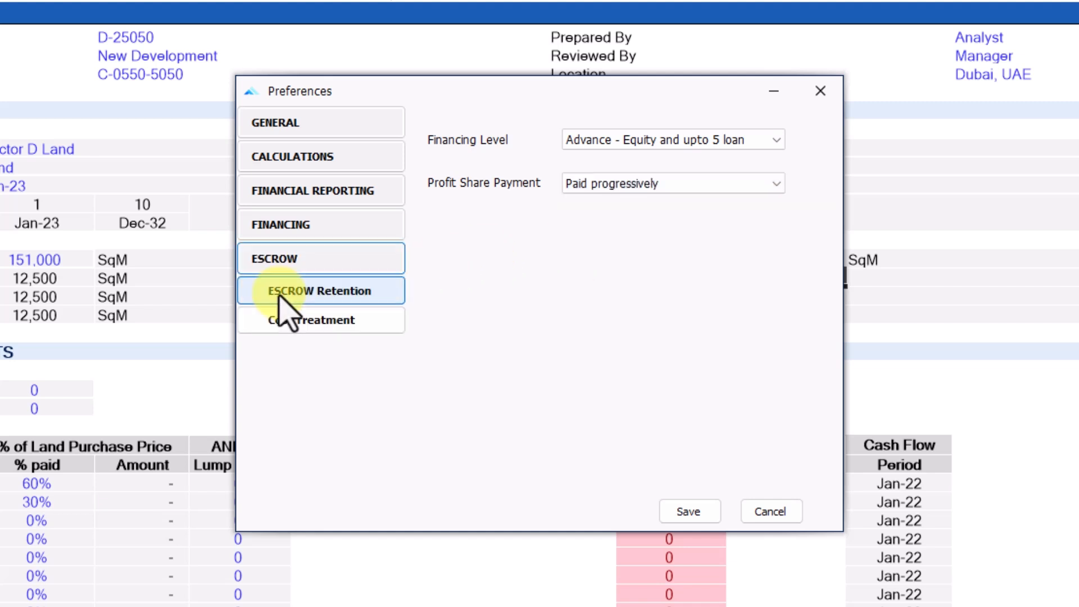
{"action": "left_click", "coordinate": [360, 291]}
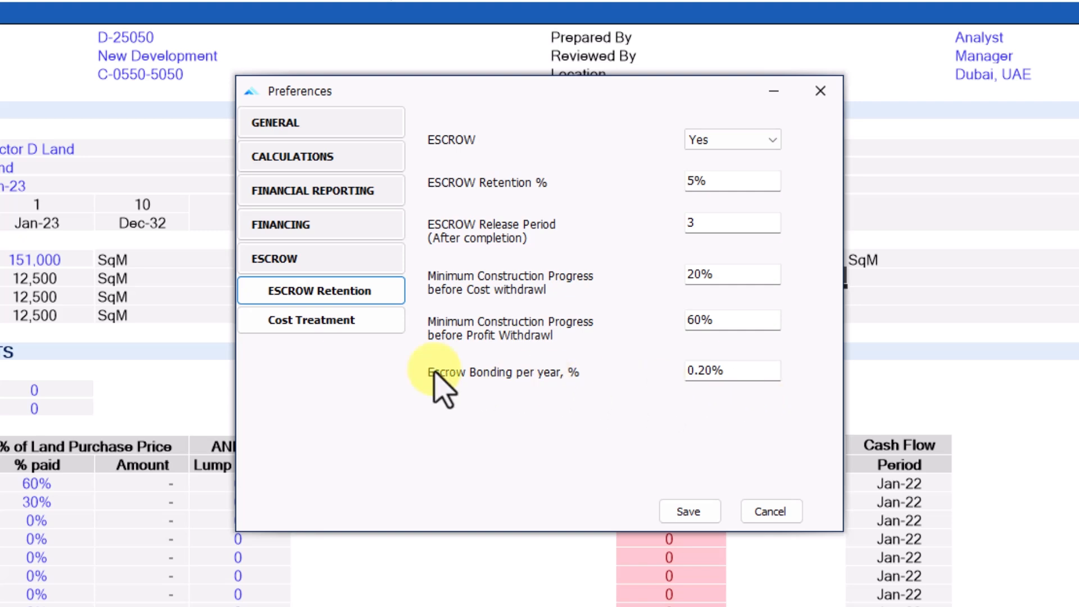
{"action": "left_click", "coordinate": [359, 324]}
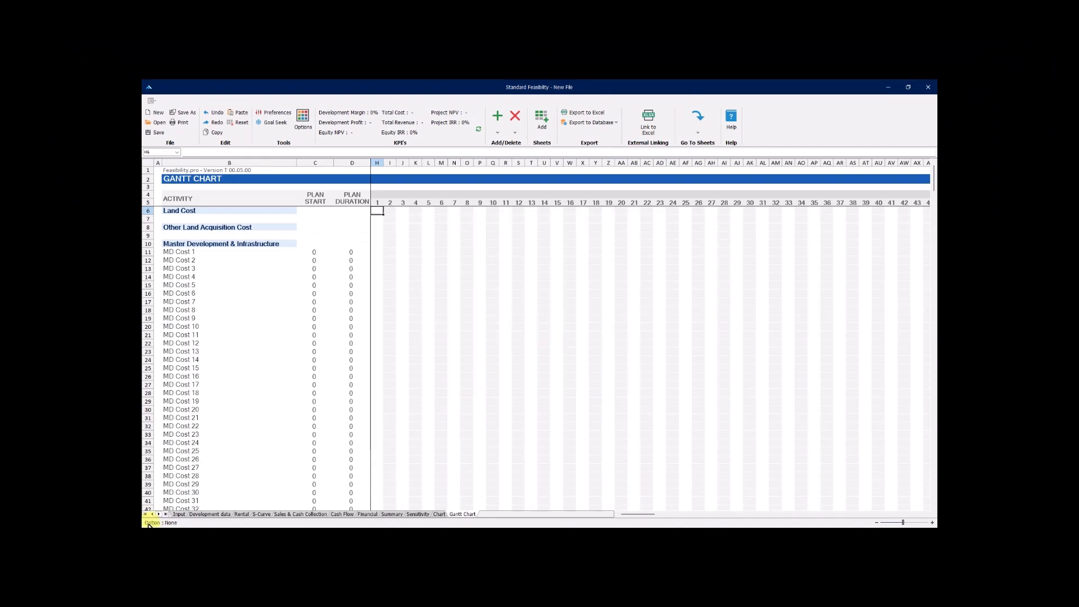
Return to the Input sheet and examine the feasibility options list and the land purchase section.
{"action": "left_click", "coordinate": [177, 515]}
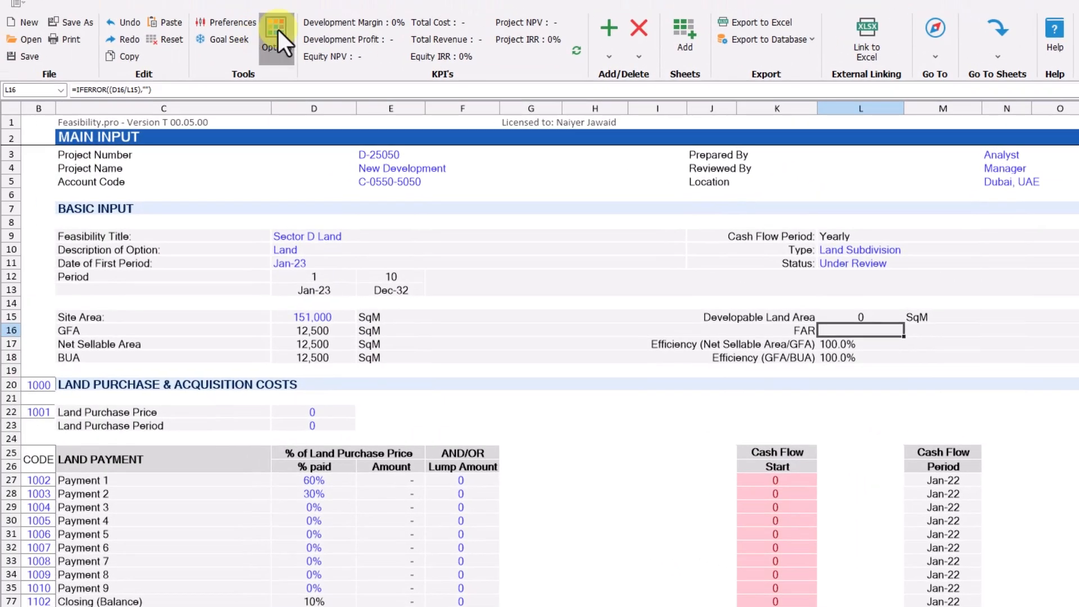
{"action": "left_click", "coordinate": [277, 28]}
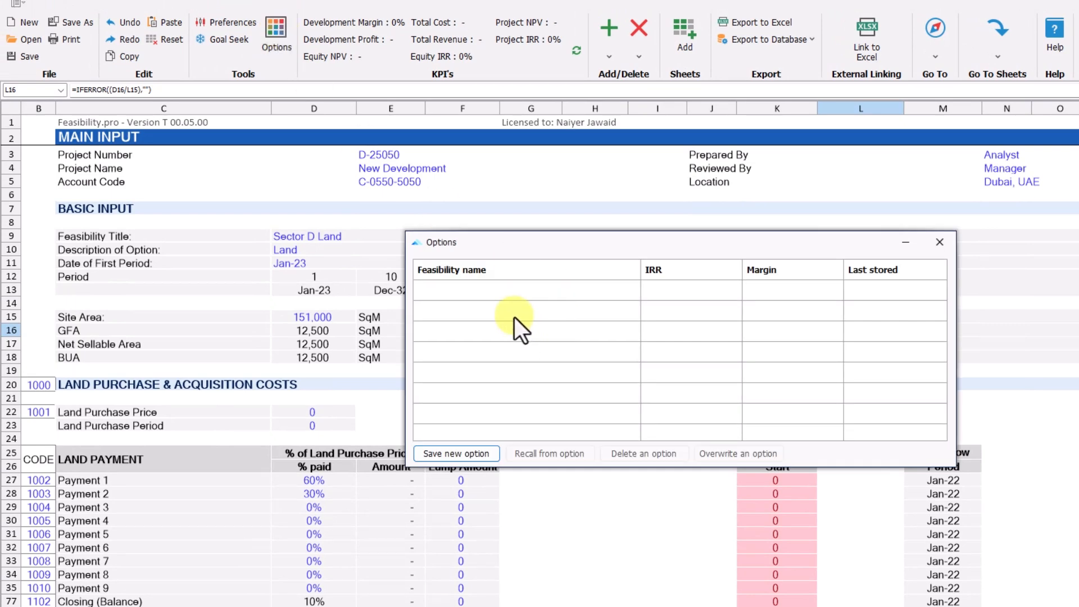
{"action": "left_click", "coordinate": [939, 241]}
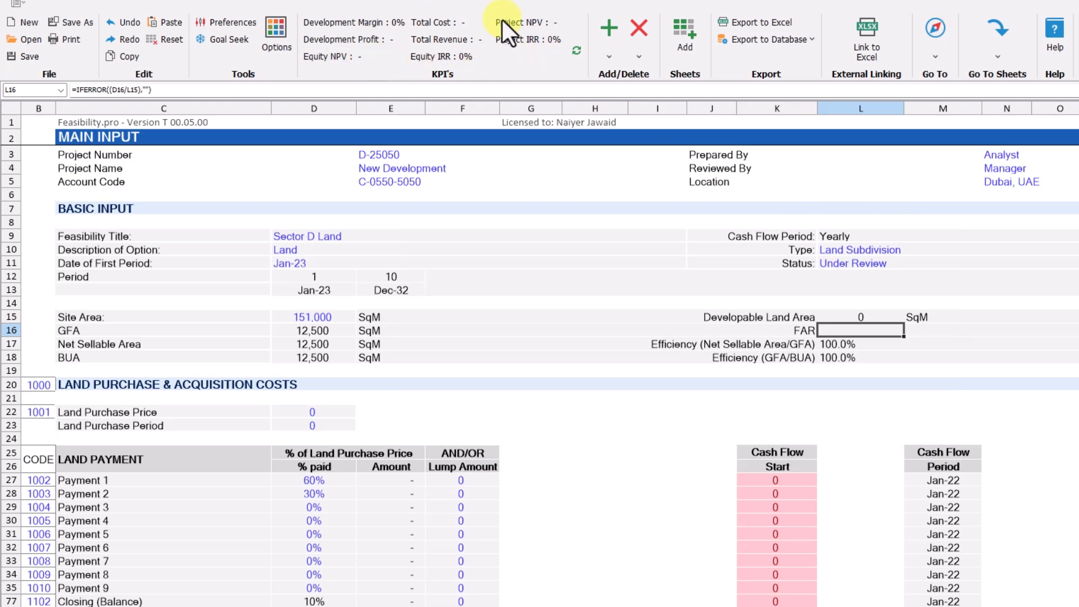
{"action": "scroll", "coordinate": [346, 468], "scroll_direction": "down", "scroll_amount": 10}
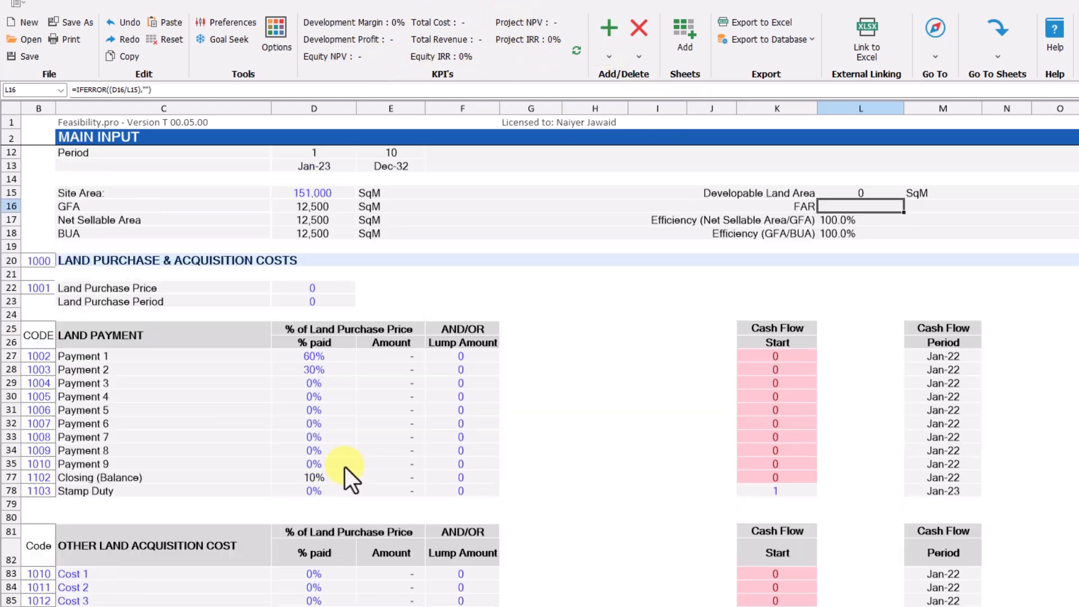
Review the cost sections of the Input sheet from cost escalation through master development and statutory fees down to construction cost.
{"action": "scroll", "coordinate": [541, 325], "scroll_direction": "down", "scroll_amount": 5}
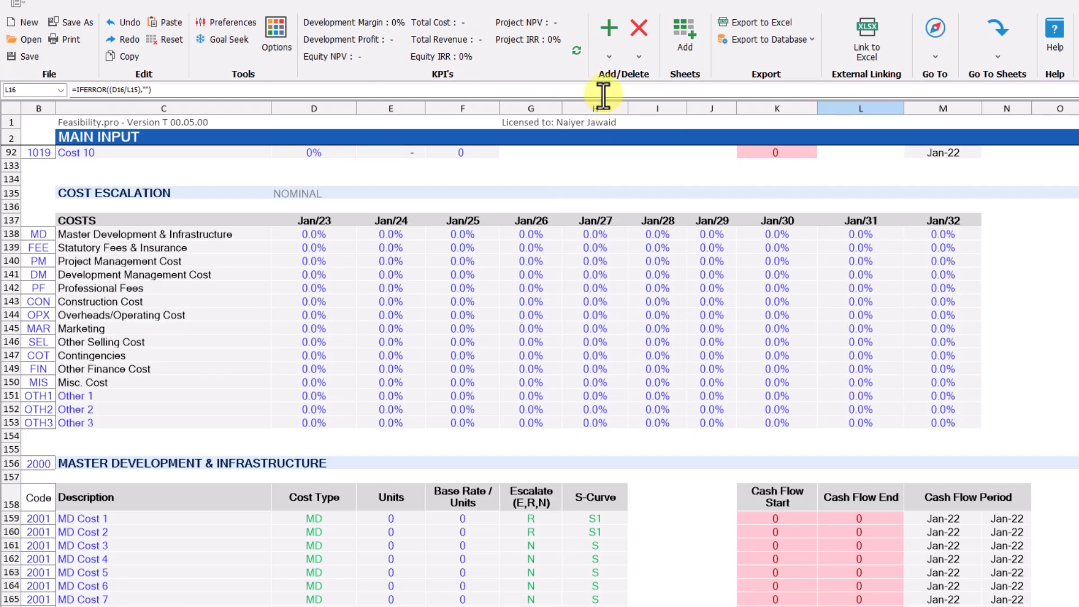
{"action": "left_click", "coordinate": [617, 55]}
{"action": "left_click", "coordinate": [416, 288]}
{"action": "scroll", "coordinate": [429, 360], "scroll_direction": "down", "scroll_amount": 15}
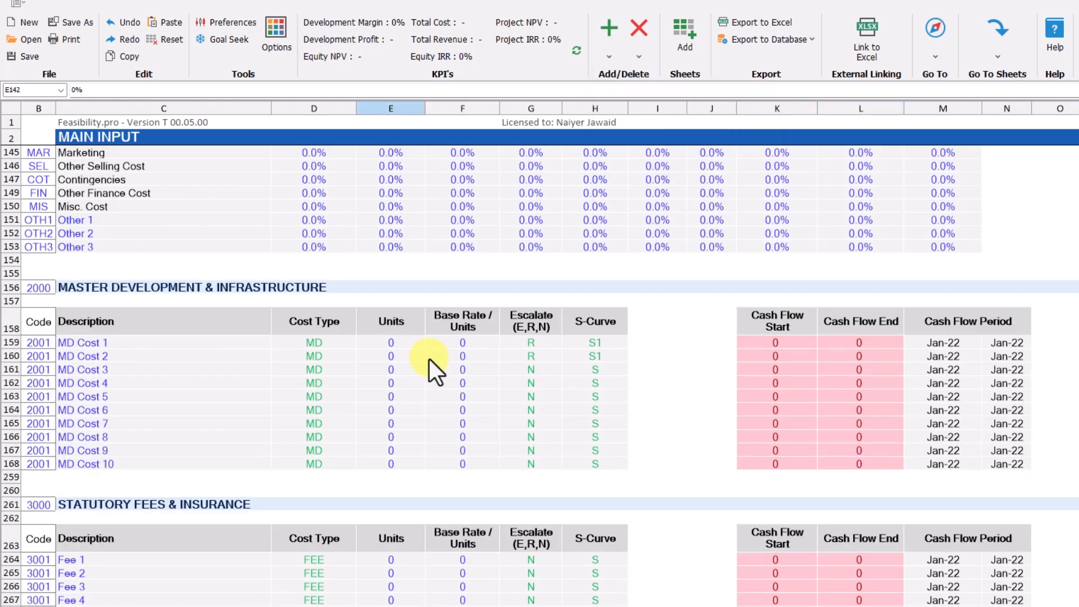
{"action": "scroll", "coordinate": [430, 359], "scroll_direction": "down", "scroll_amount": 18}
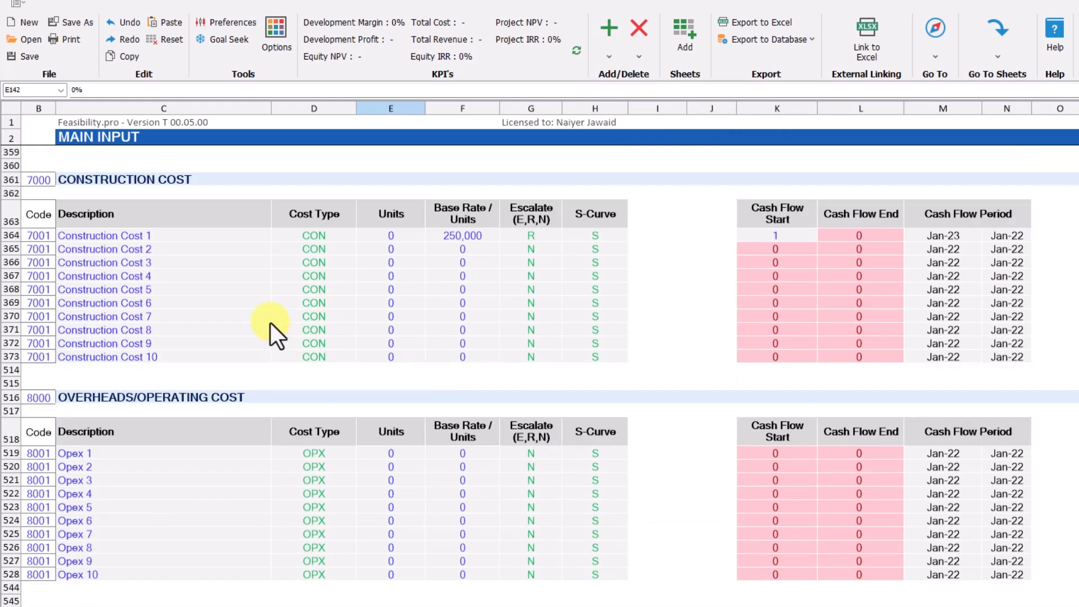
Add 5 input rows to the Construction Cost section.
{"action": "left_click", "coordinate": [270, 320]}
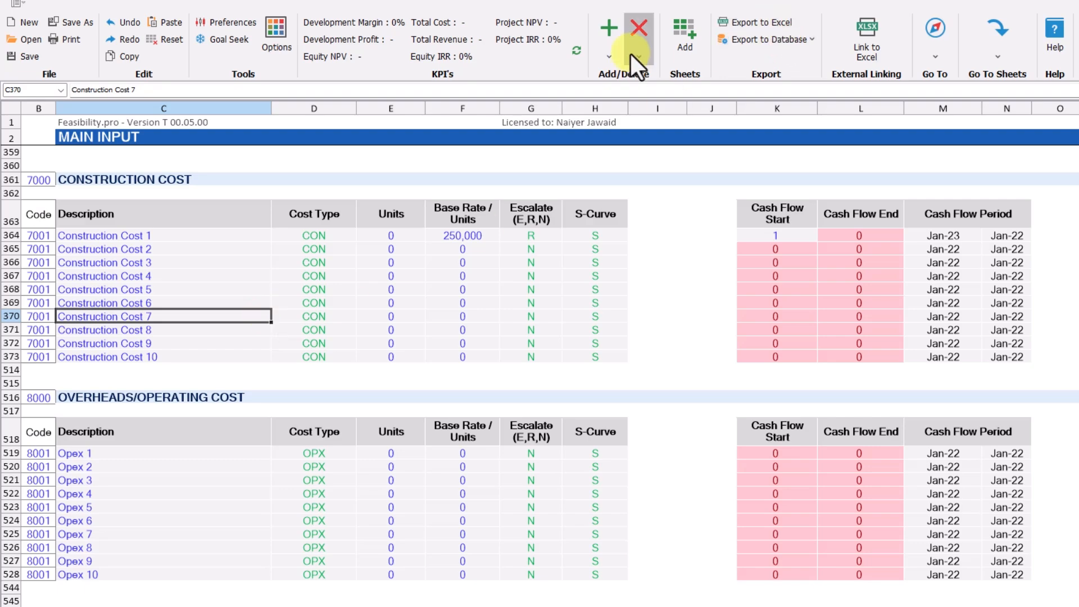
{"action": "left_click", "coordinate": [130, 236]}
{"action": "left_click_drag", "start_coordinate": [129, 236], "coordinate": [169, 357]}
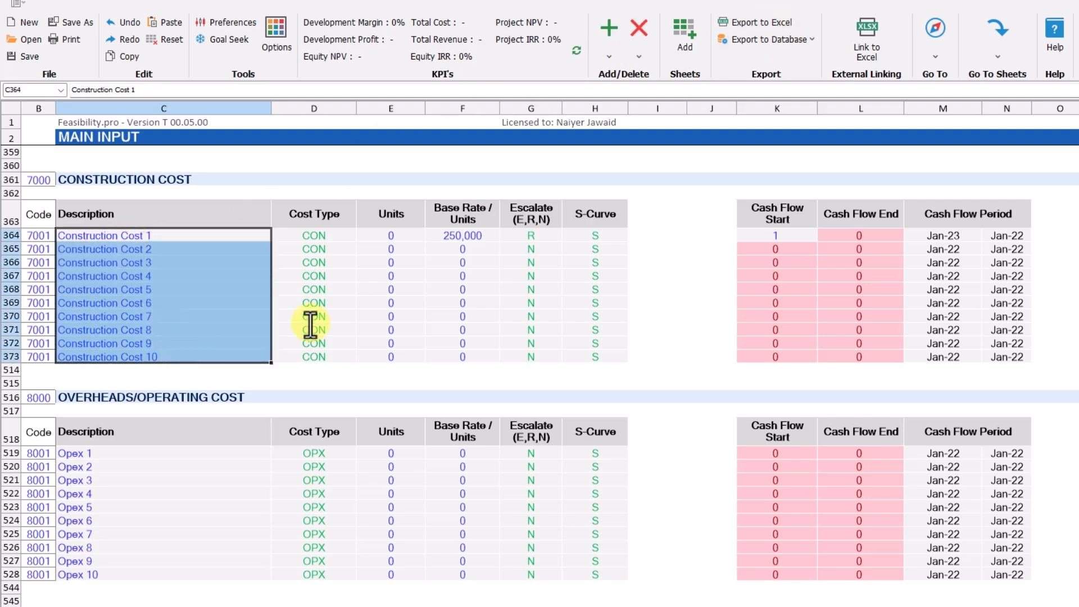
{"action": "left_click", "coordinate": [609, 57]}
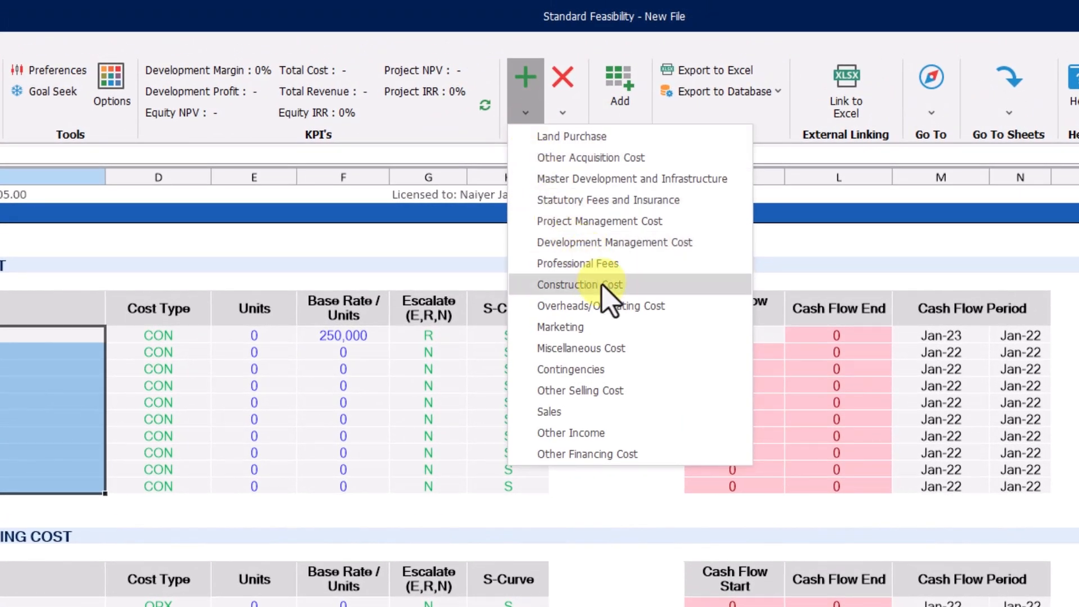
{"action": "left_click", "coordinate": [610, 272]}
{"action": "type", "text": "5"}
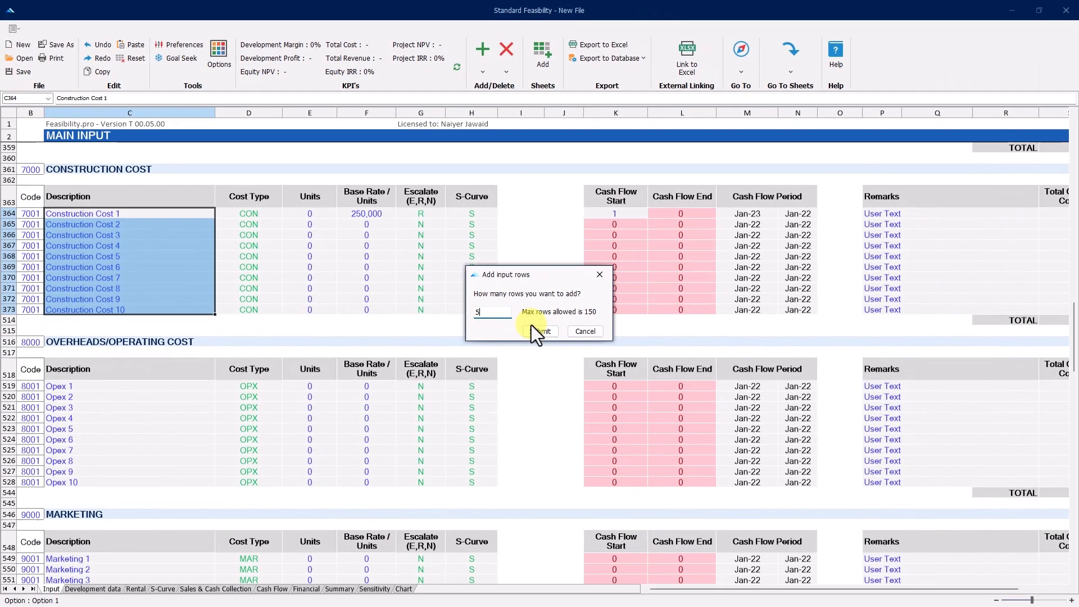
{"action": "left_click", "coordinate": [539, 331]}
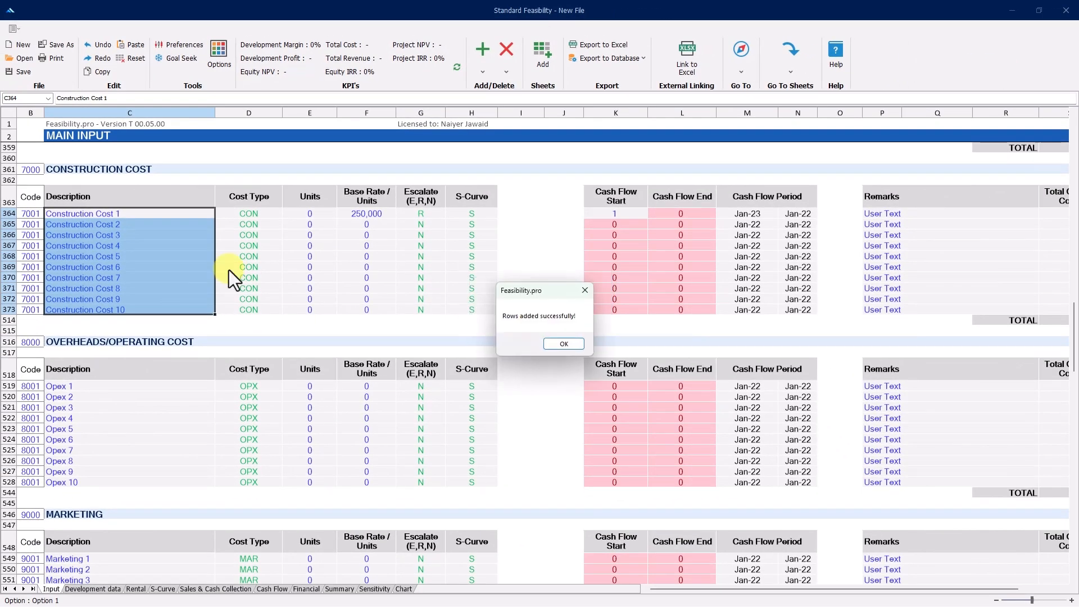
{"action": "left_click", "coordinate": [564, 344]}
{"action": "left_click", "coordinate": [270, 299]}
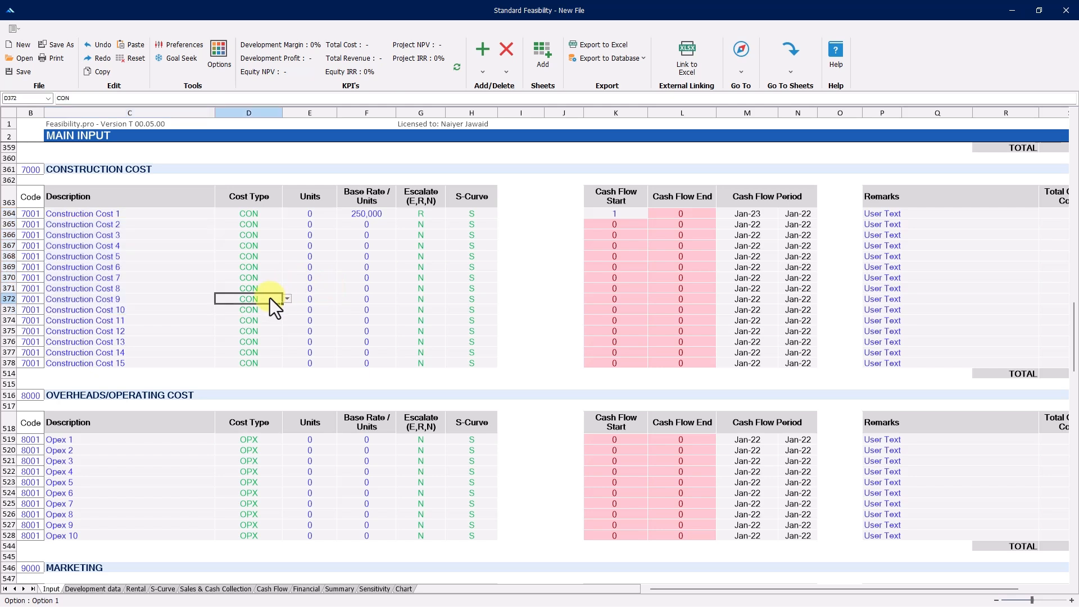
Review the cost categories available for row deletion and compare importing a sheet from Excel with adding a blank sheet.
{"action": "left_click", "coordinate": [505, 71]}
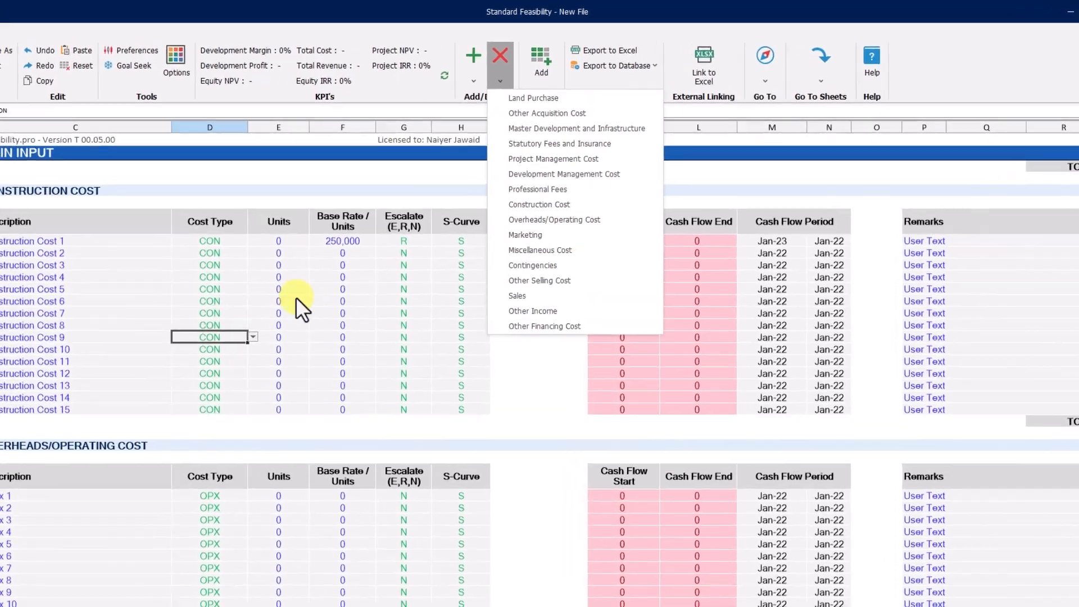
{"action": "left_click", "coordinate": [309, 257]}
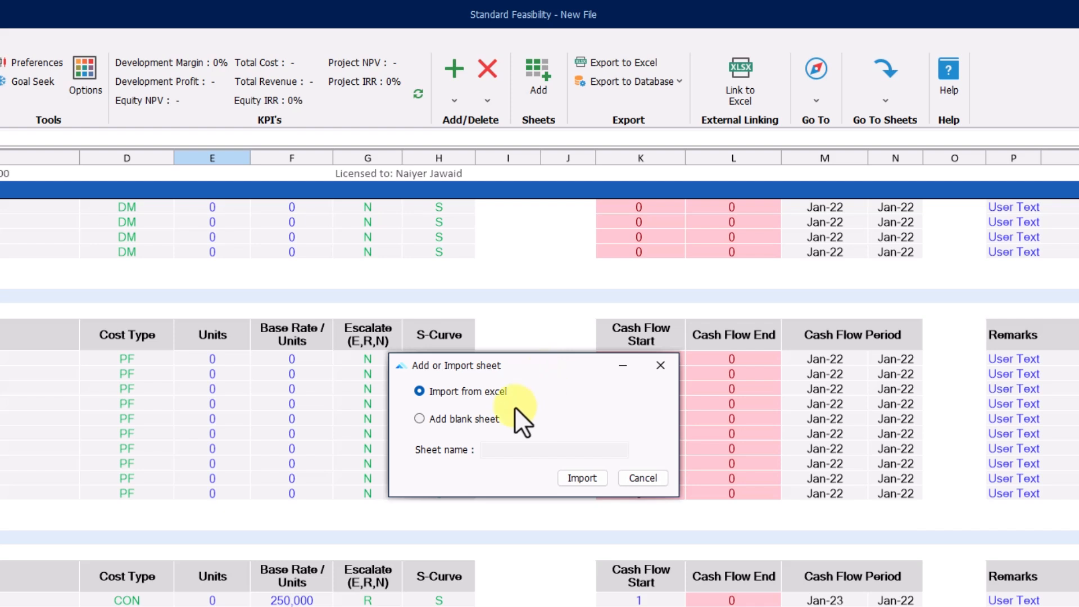
{"action": "left_click", "coordinate": [478, 417]}
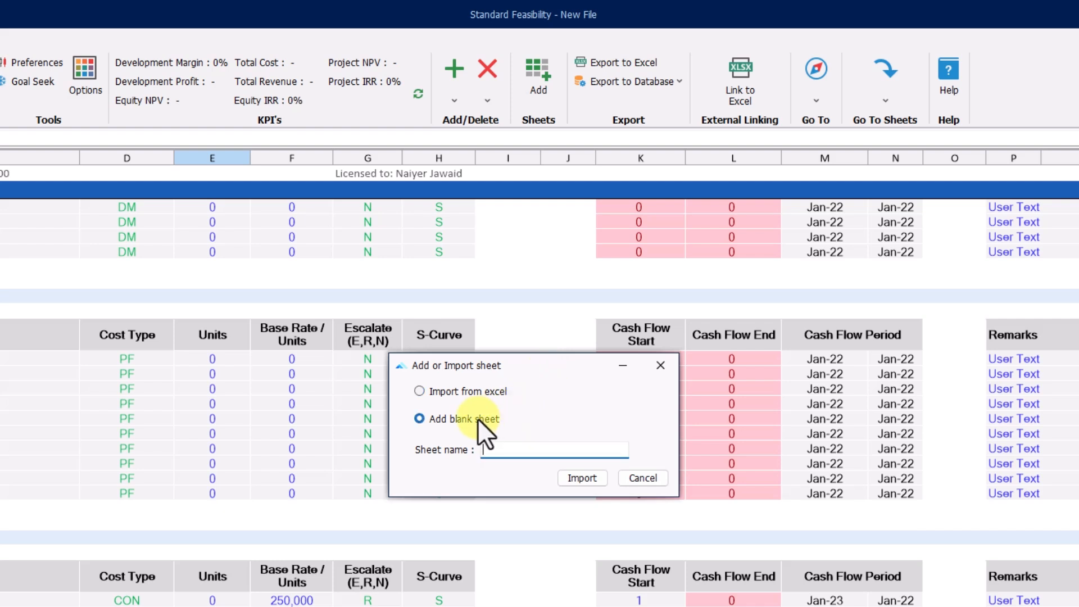
{"action": "left_click", "coordinate": [466, 392]}
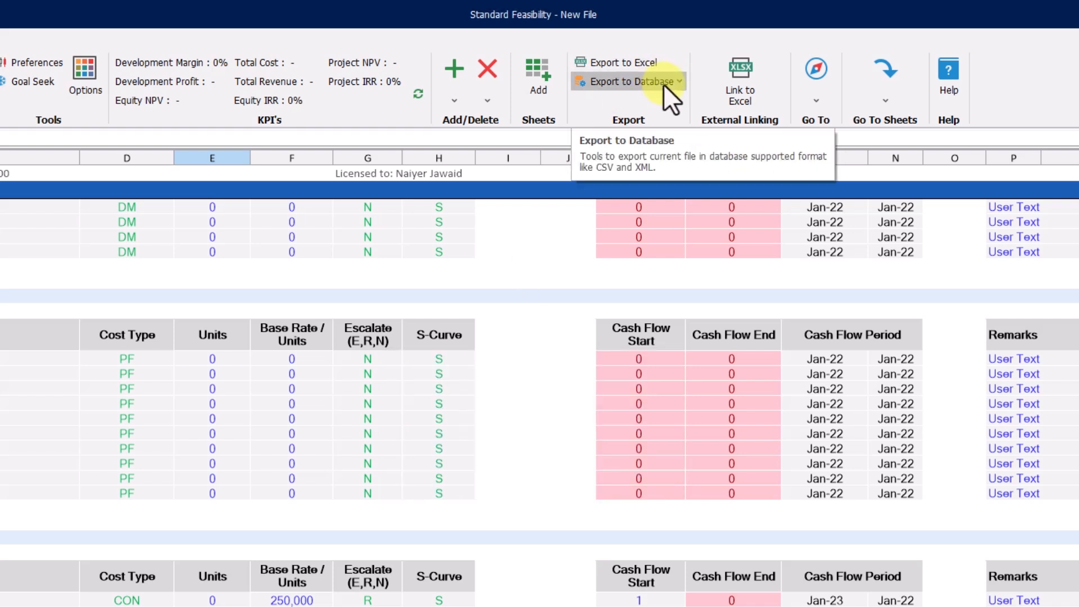
Check the CSV and XML formats offered for database export without exporting.
{"action": "left_click", "coordinate": [663, 83]}
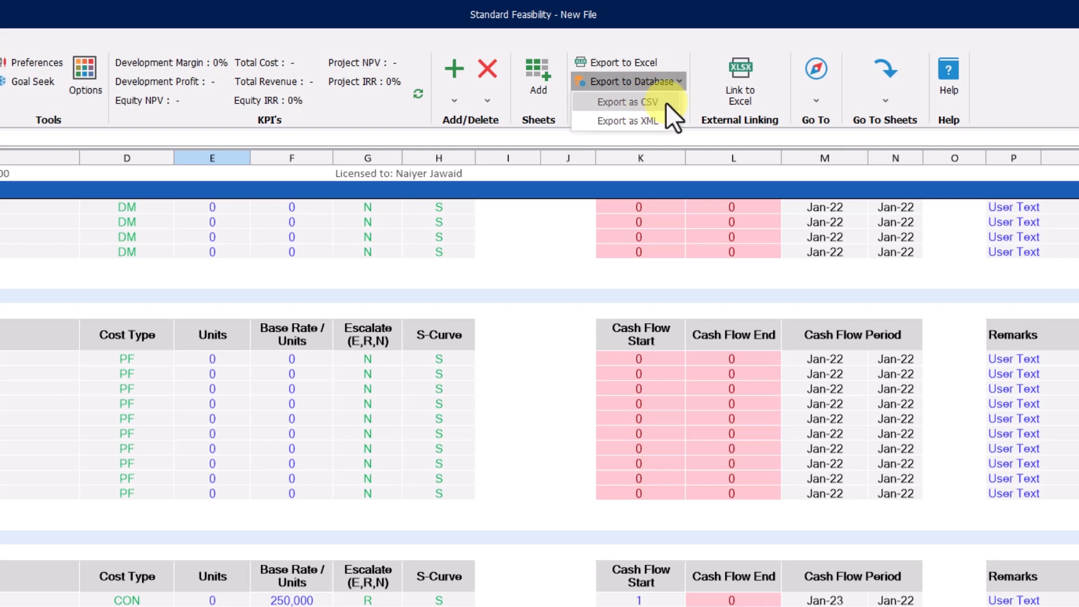
{"action": "left_click", "coordinate": [734, 297]}
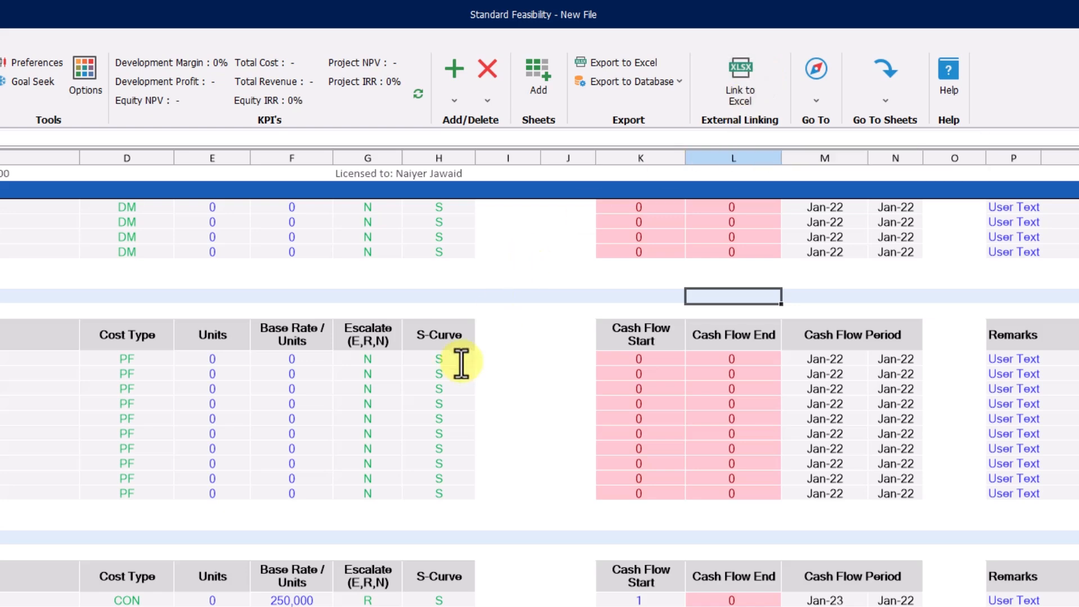
Go to the Development Management Cost section of the Input sheet, followed by the land payment section.
{"action": "left_click", "coordinate": [815, 100]}
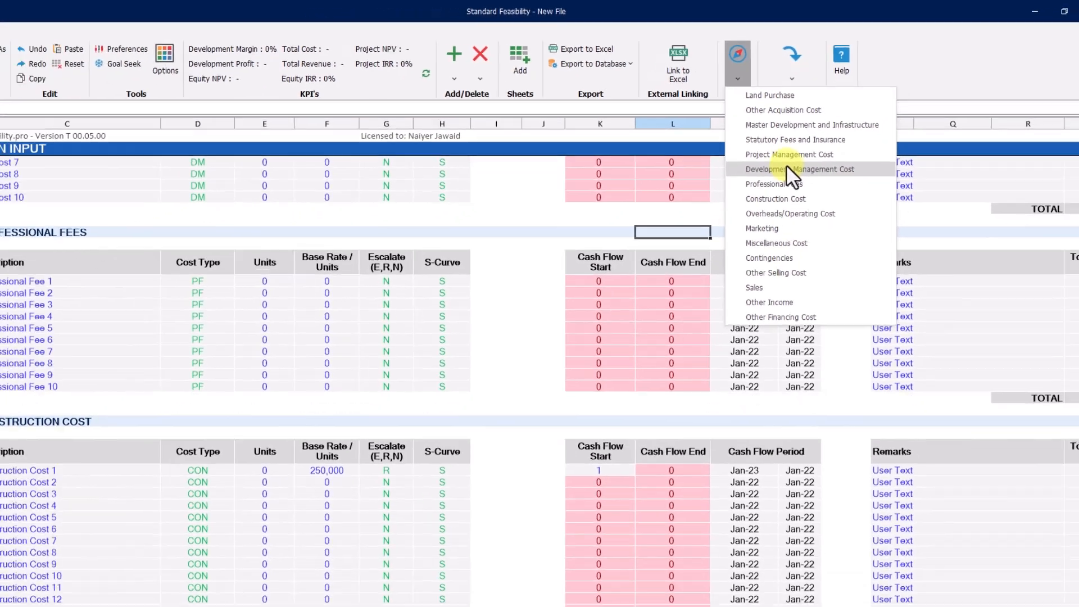
{"action": "left_click", "coordinate": [798, 259]}
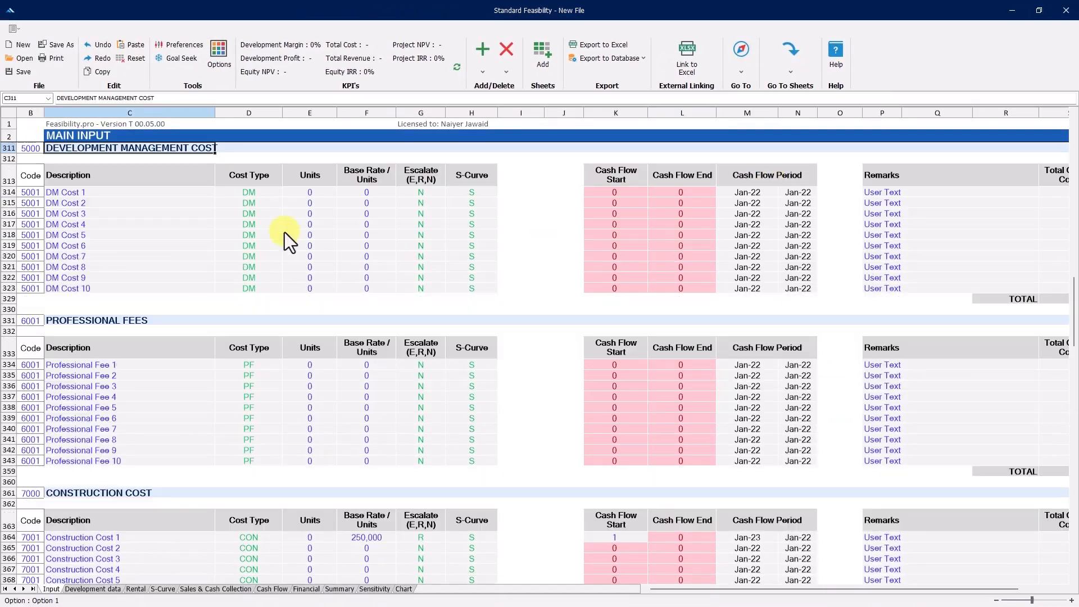
{"action": "left_click", "coordinate": [741, 66]}
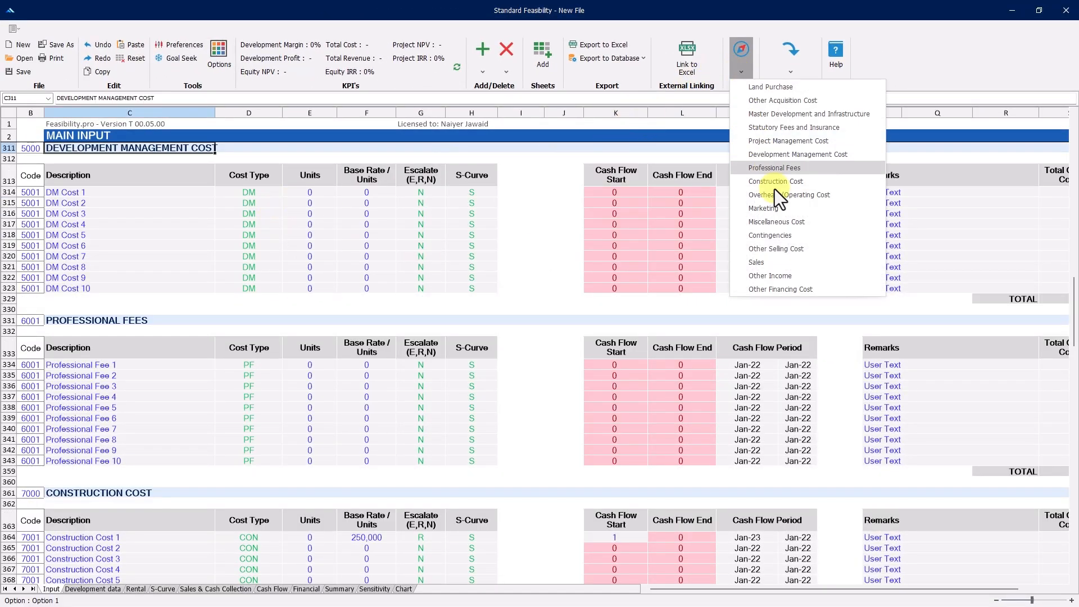
{"action": "left_click", "coordinate": [804, 259]}
{"action": "scroll", "coordinate": [409, 334], "scroll_direction": "down", "scroll_amount": 2}
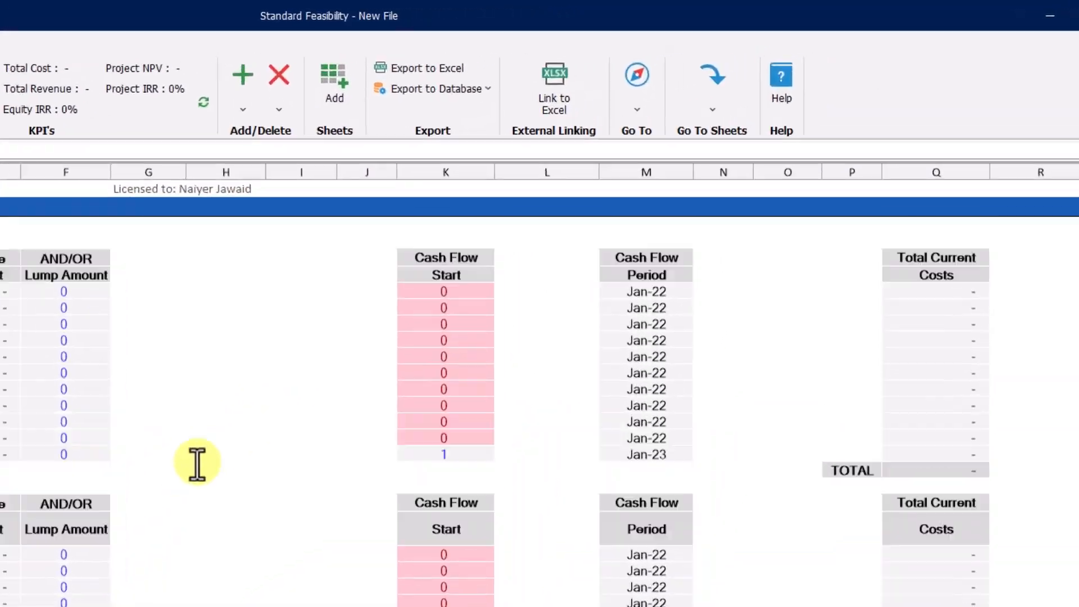
View the Rental sheet and return to the beginning of the Input sheet.
{"action": "left_click", "coordinate": [791, 72]}
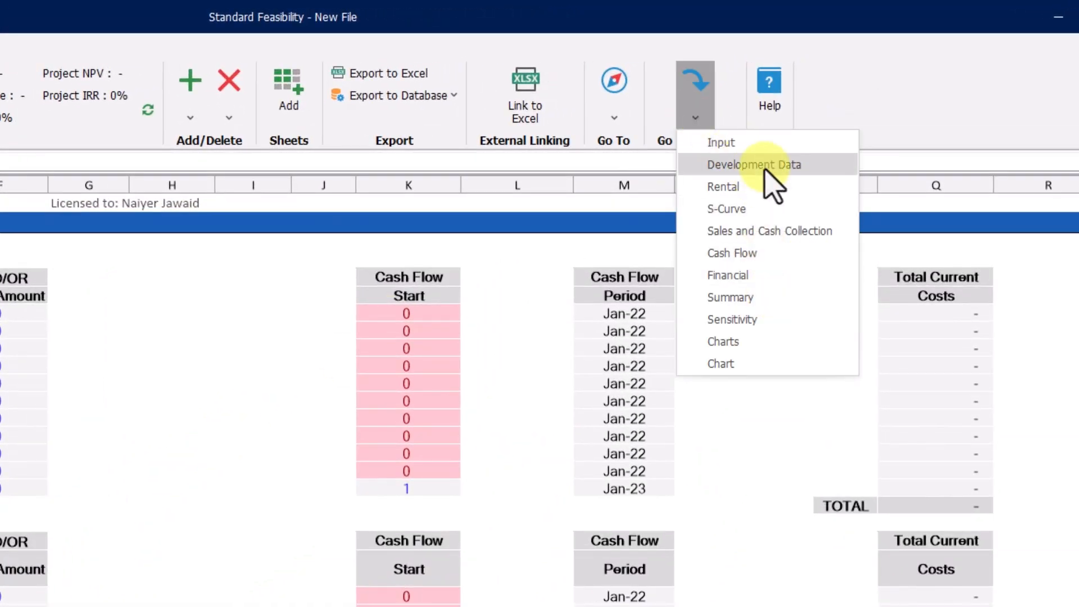
{"action": "left_click", "coordinate": [768, 188]}
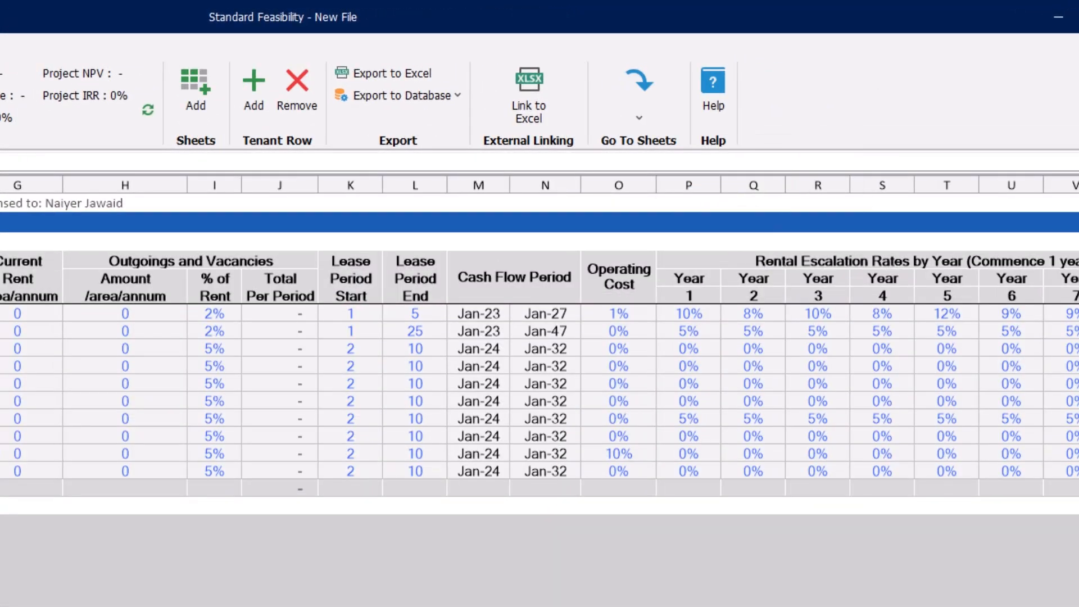
{"action": "left_click", "coordinate": [639, 92]}
{"action": "left_click", "coordinate": [764, 93]}
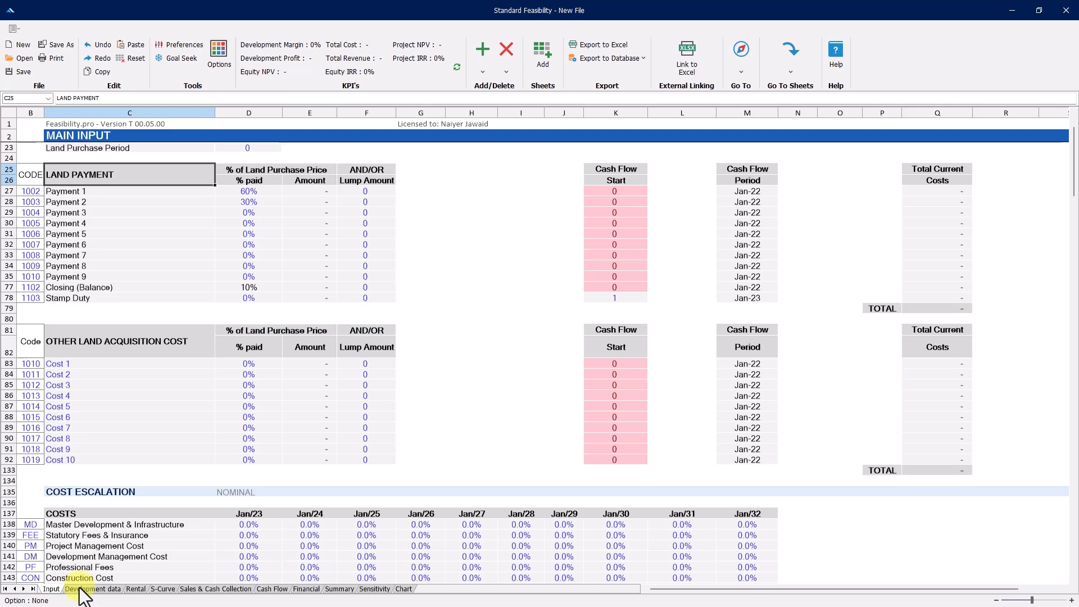
{"action": "scroll", "coordinate": [269, 458], "scroll_direction": "up", "scroll_amount": 7}
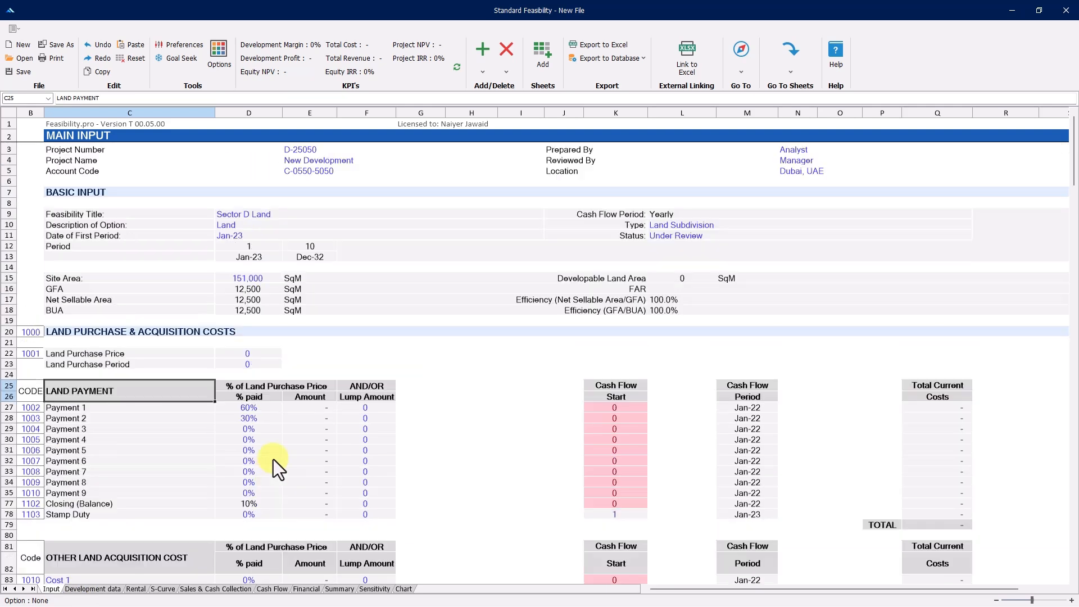
Open the Development data sheet and review its Single-Family, Multi-Family and Retail & Commercial product tables.
{"action": "left_click", "coordinate": [106, 589]}
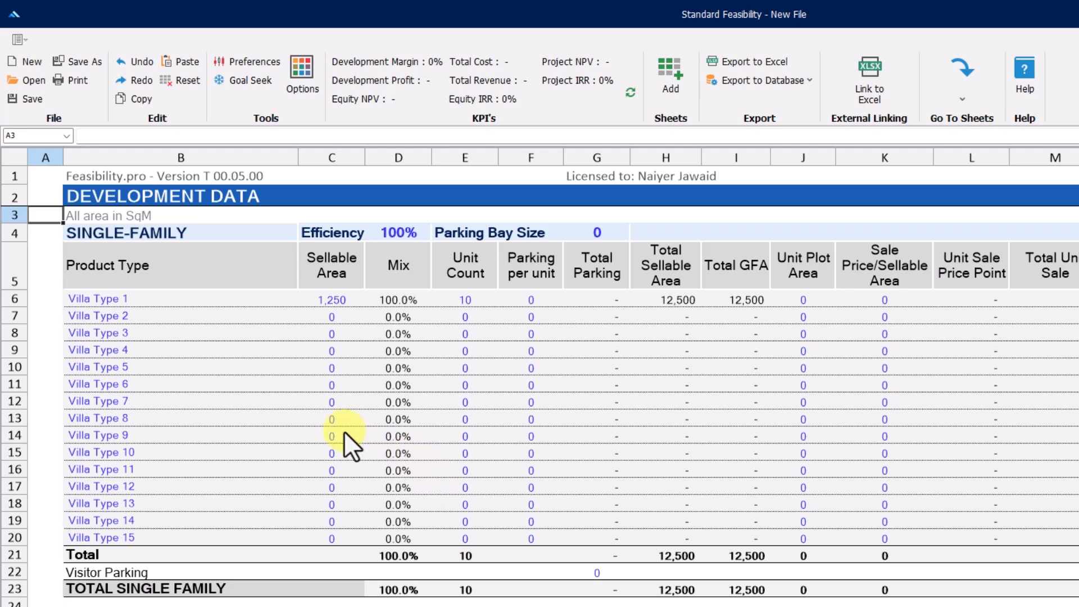
{"action": "left_click", "coordinate": [177, 318]}
{"action": "scroll", "coordinate": [227, 490], "scroll_direction": "down", "scroll_amount": 5}
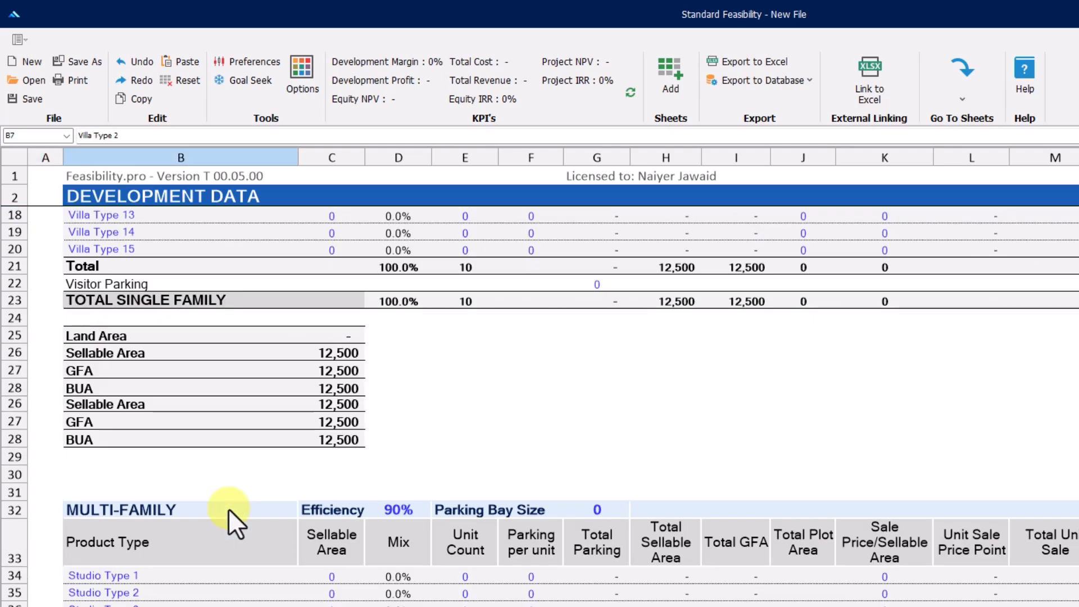
{"action": "left_click", "coordinate": [224, 574]}
{"action": "scroll", "coordinate": [224, 573], "scroll_direction": "down", "scroll_amount": 10}
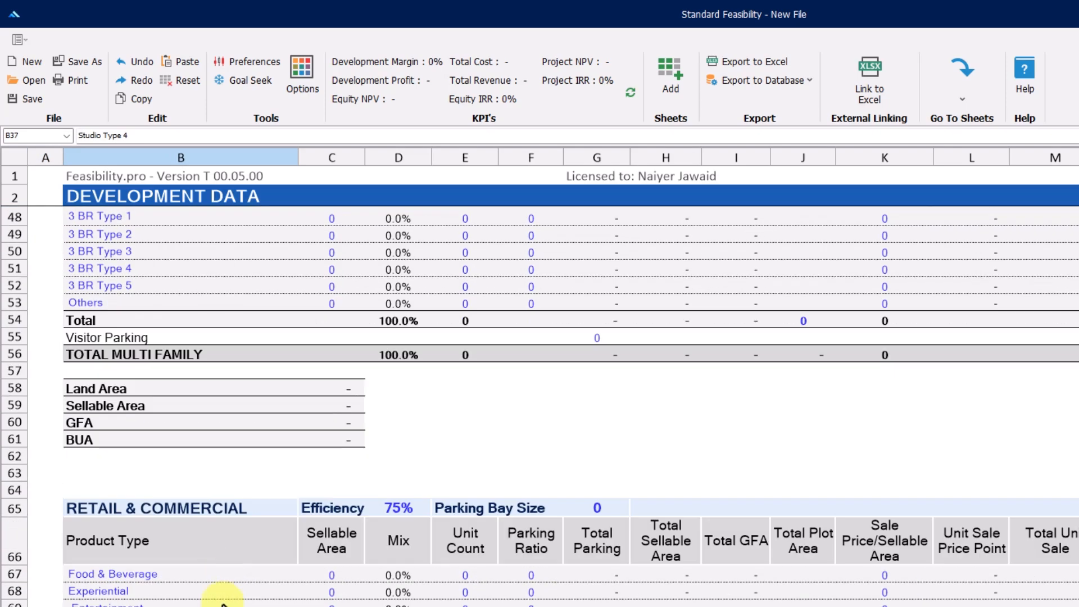
{"action": "left_click", "coordinate": [225, 604]}
{"action": "scroll", "coordinate": [219, 602], "scroll_direction": "down", "scroll_amount": 6}
{"action": "scroll", "coordinate": [222, 517], "scroll_direction": "down", "scroll_amount": 4}
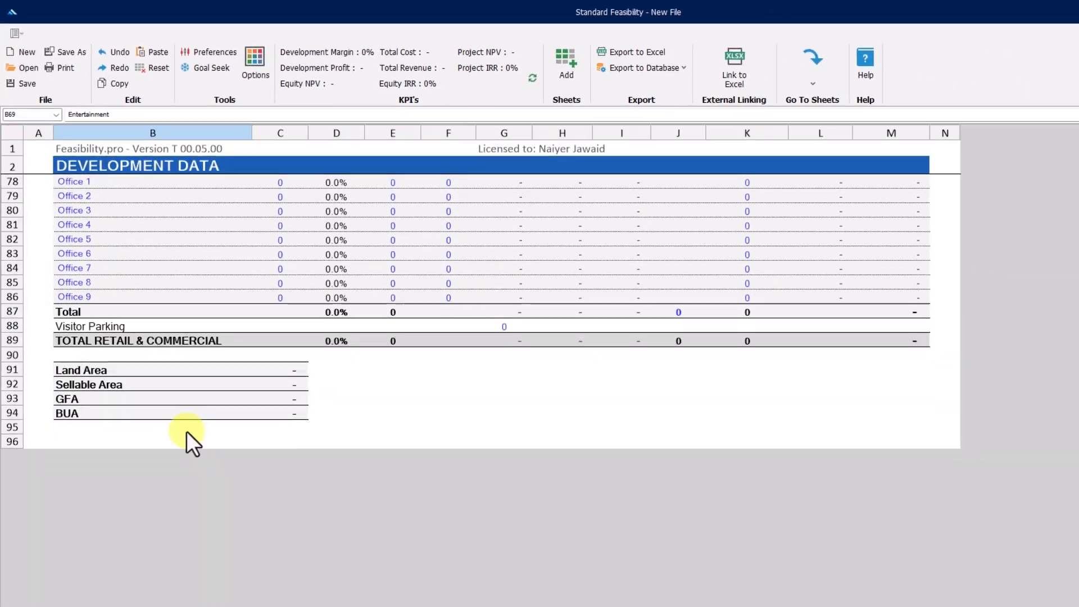
Open the Rental sheet and review the Retail row's inputs from land use code and rent through lease period and operating cost.
{"action": "left_click", "coordinate": [138, 588]}
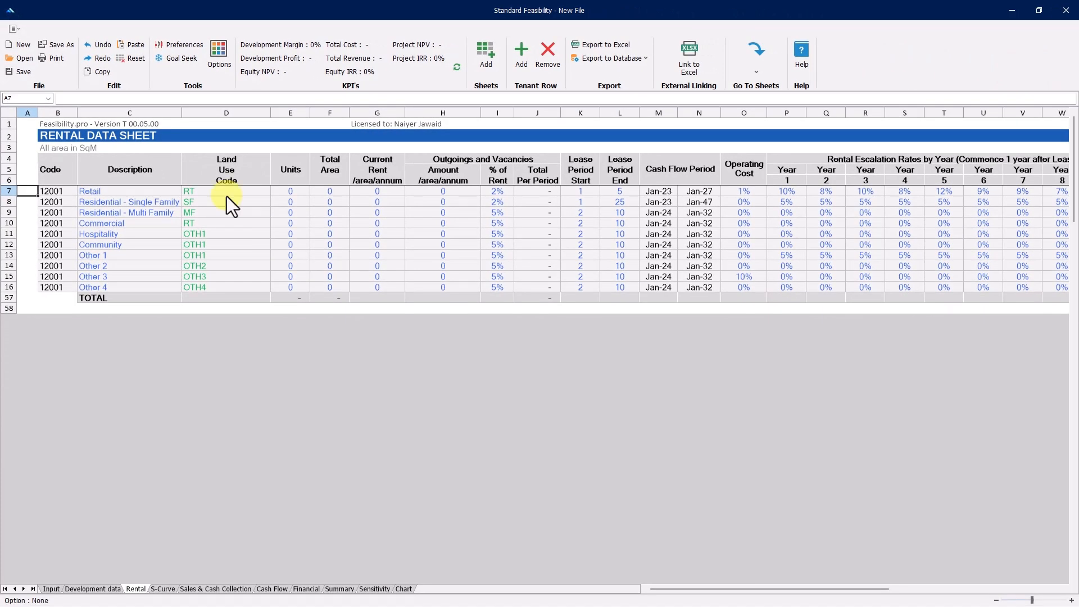
{"action": "key", "text": "Tab"}
{"action": "key", "text": "Tab"}
{"action": "key", "text": "Tab"}
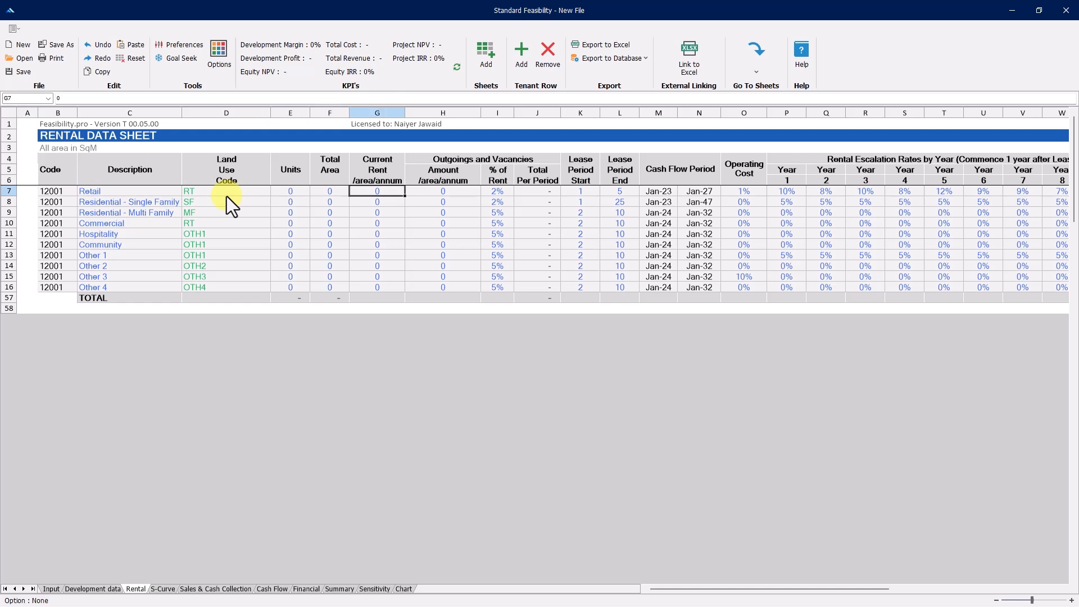
{"action": "key", "text": "Tab"}
{"action": "key", "text": "Tab"}
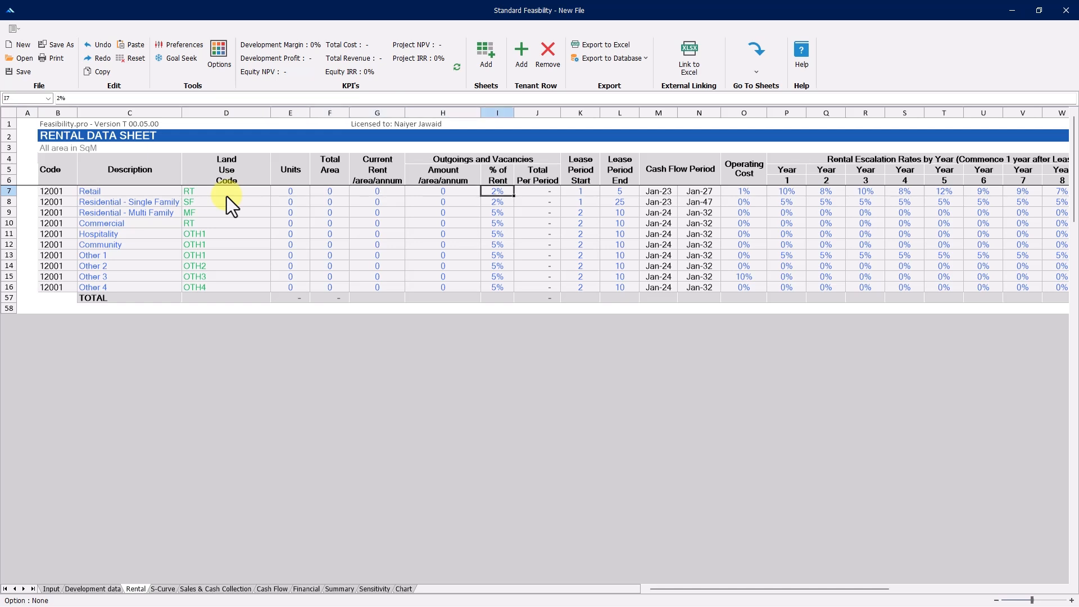
{"action": "key", "text": "Tab"}
{"action": "key", "text": "Tab"}
{"action": "key", "text": "Tab"}
{"action": "key", "text": "Tab"}
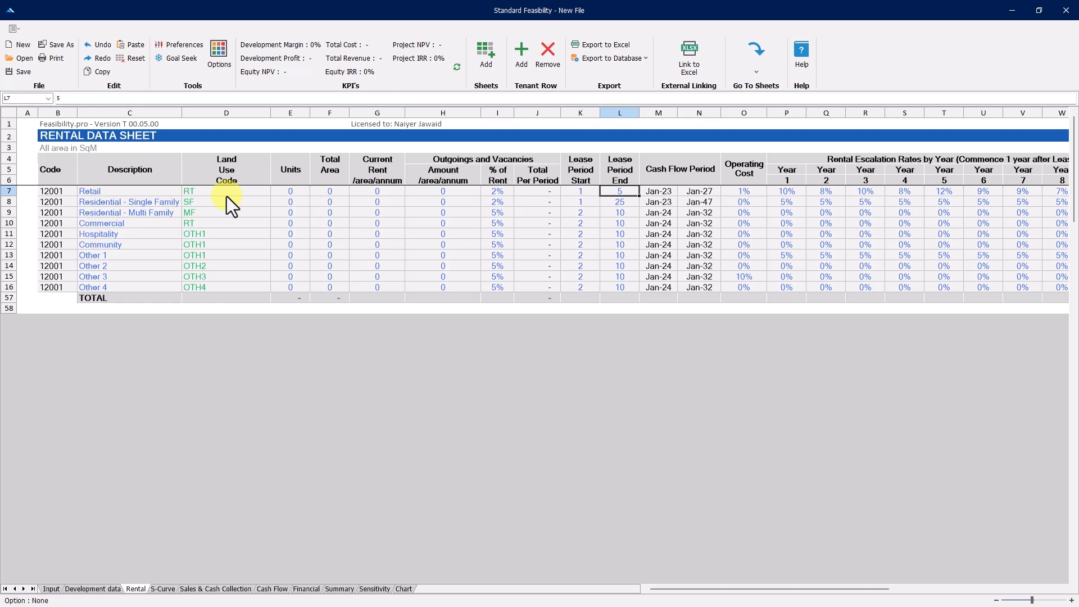
{"action": "key", "text": "Tab"}
{"action": "key", "text": "Tab"}
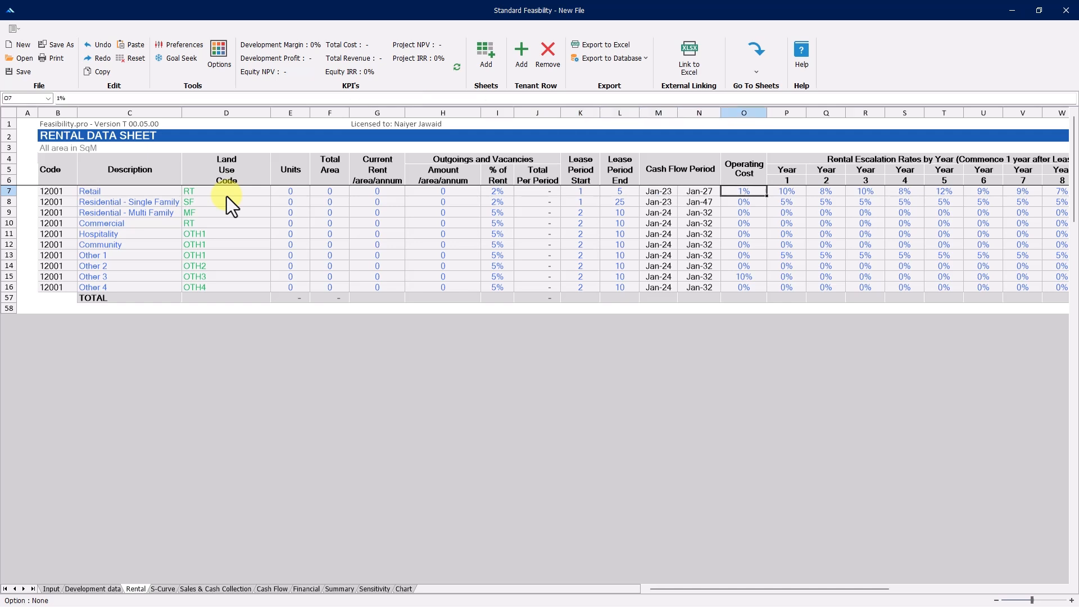
Examine the Retail row's yearly rental escalation rates, letting fee, incentives and cap rate.
{"action": "key", "text": "Tab"}
{"action": "key", "text": "Tab"}
{"action": "key", "text": "Tab"}
{"action": "key", "text": "Tab"}
{"action": "key", "text": "Tab"}
{"action": "key", "text": "Tab"}
{"action": "key", "text": "Tab"}
{"action": "key", "text": "Tab"}
{"action": "key", "text": "Tab"}
{"action": "key", "text": "Tab"}
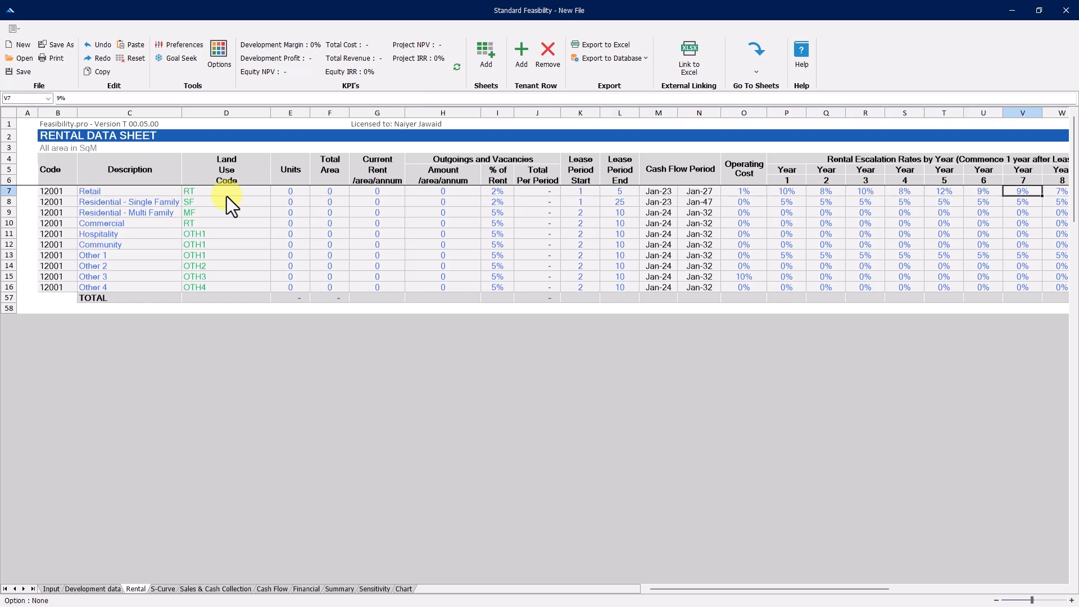
{"action": "key", "text": "Tab"}
{"action": "key", "text": "Tab"}
{"action": "key", "text": "Tab"}
{"action": "key", "text": "Tab"}
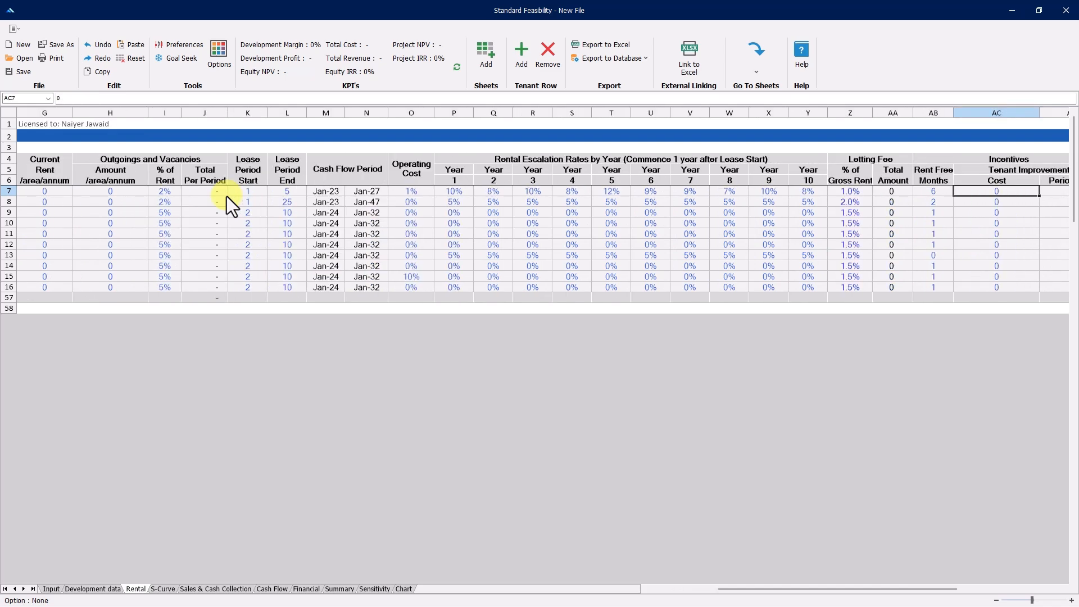
{"action": "key", "text": "Tab"}
{"action": "key", "text": "Tab"}
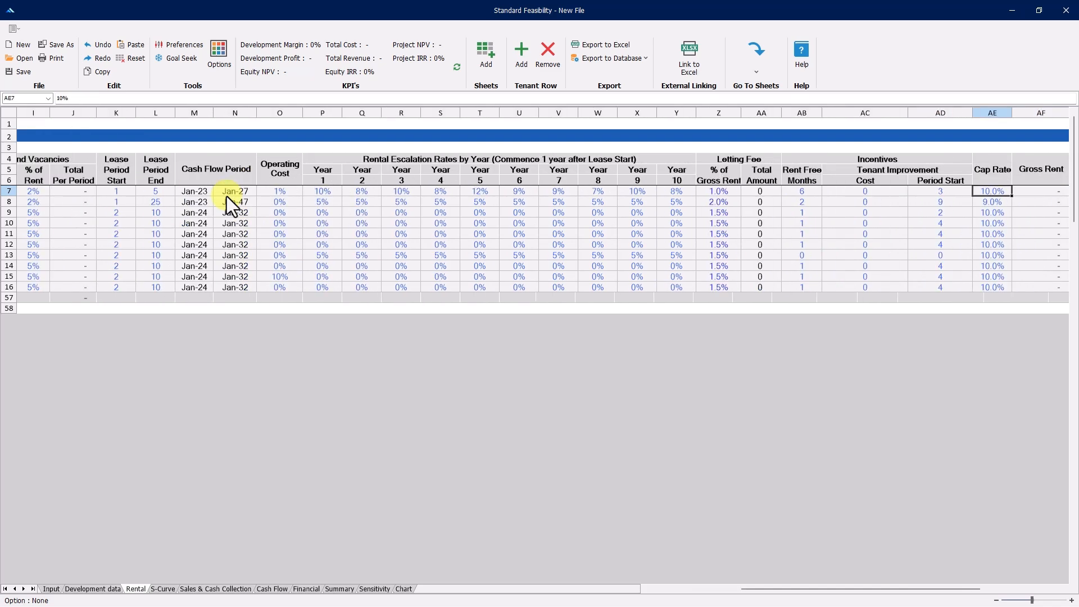
Examine the Retail row's tenant improvement cost and the Rental sheet's gross rent, net rental income and escalated end-sale value columns.
{"action": "key", "text": "shift+Tab"}
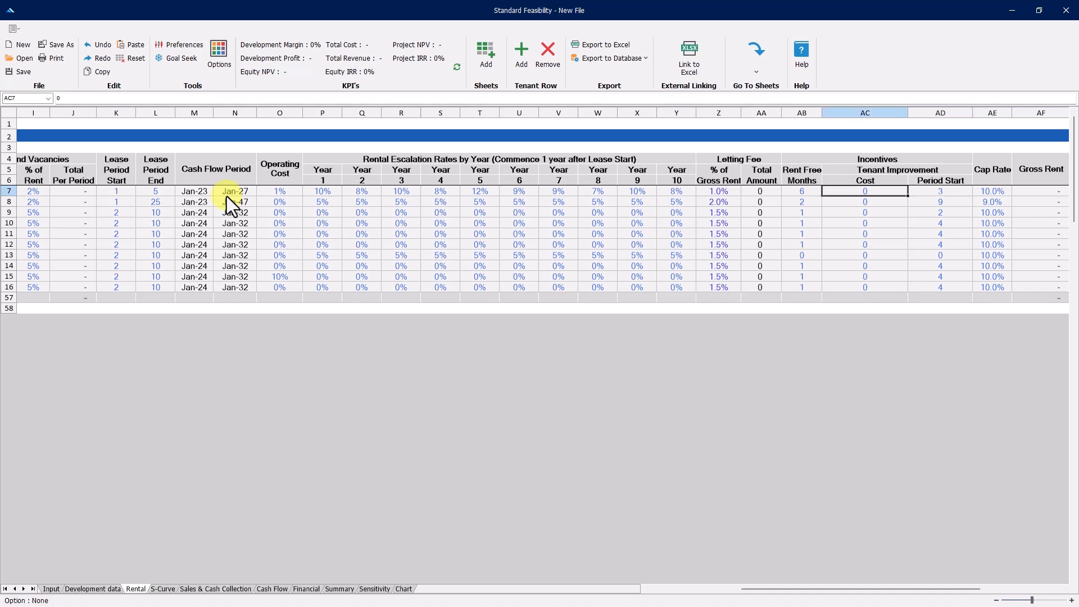
{"action": "key", "text": "Tab"}
{"action": "key", "text": "Tab"}
{"action": "key", "text": "Tab"}
{"action": "key", "text": "Tab"}
{"action": "key", "text": "Tab"}
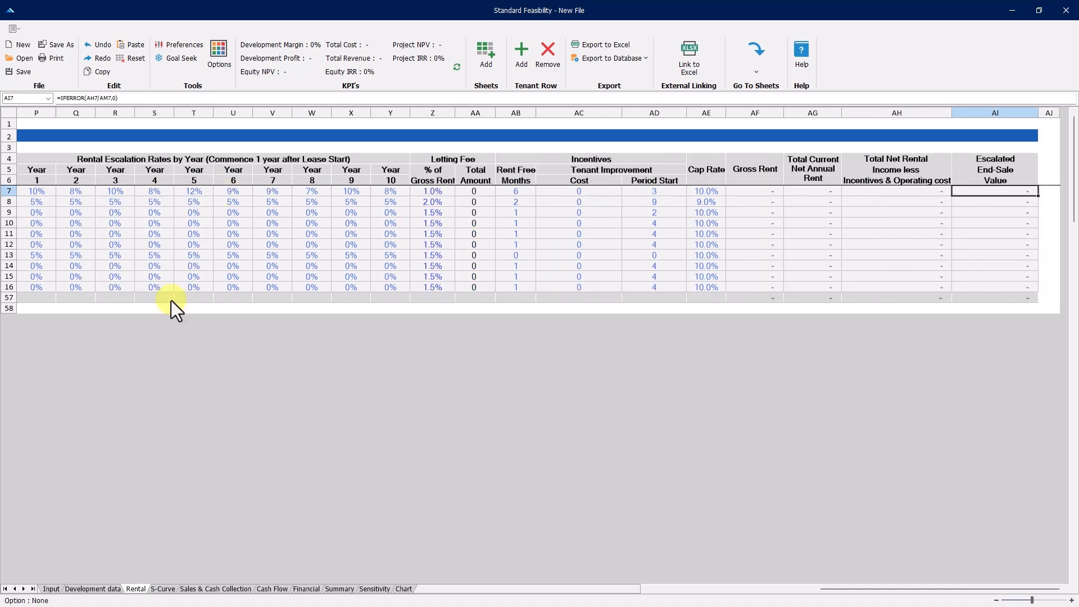
Open the Input sheet, set the Land Purchase Price to 5,000,000 and check the Closing (Balance) payment.
{"action": "left_click", "coordinate": [50, 589]}
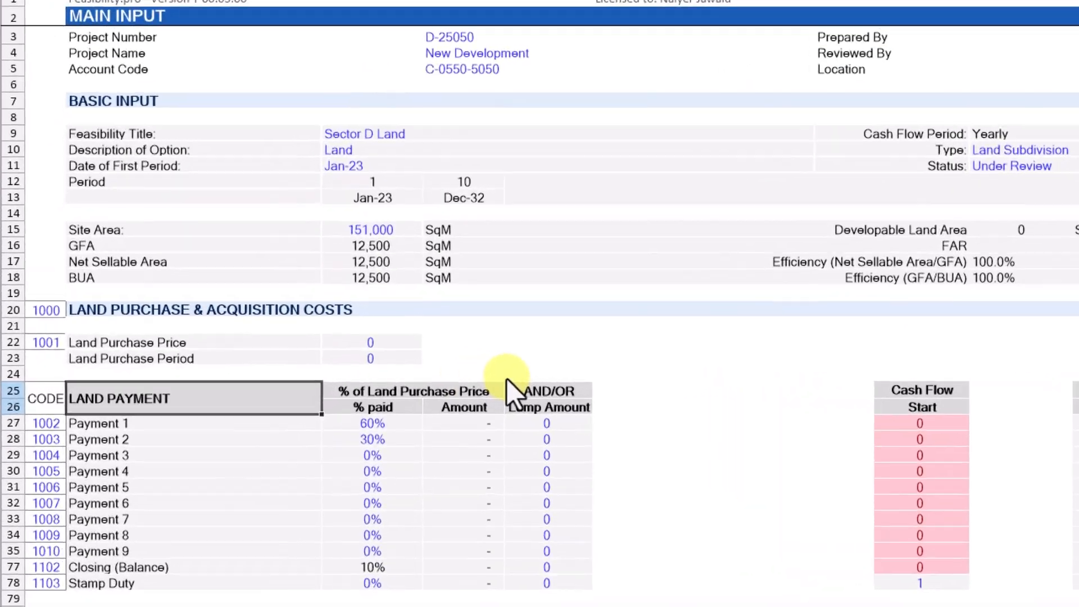
{"action": "left_click", "coordinate": [263, 355]}
{"action": "type", "text": "5,000,00"}
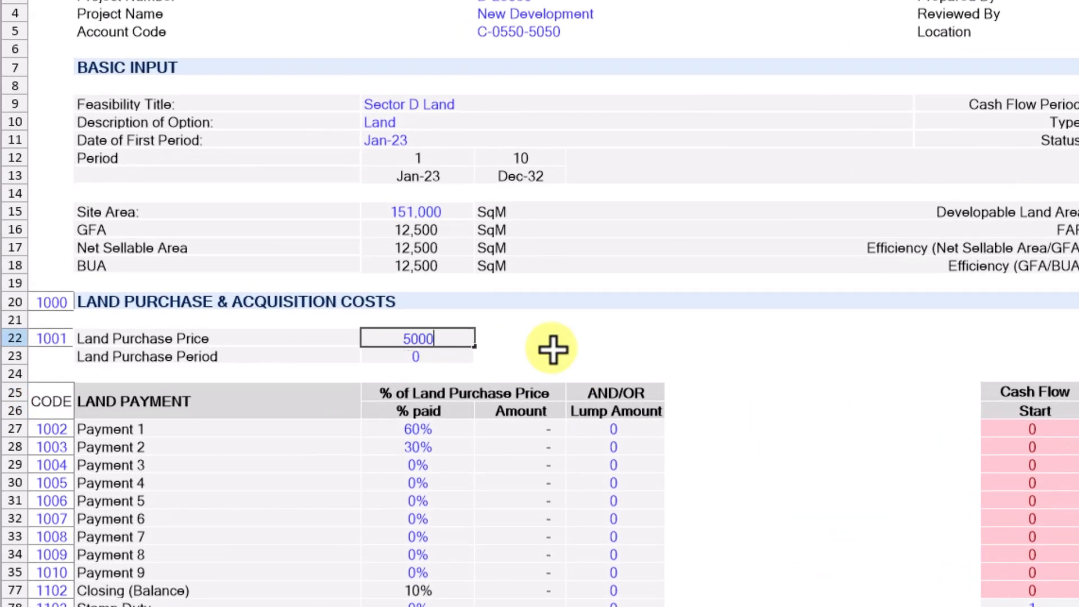
{"action": "type", "text": "0"}
{"action": "key", "text": "Return"}
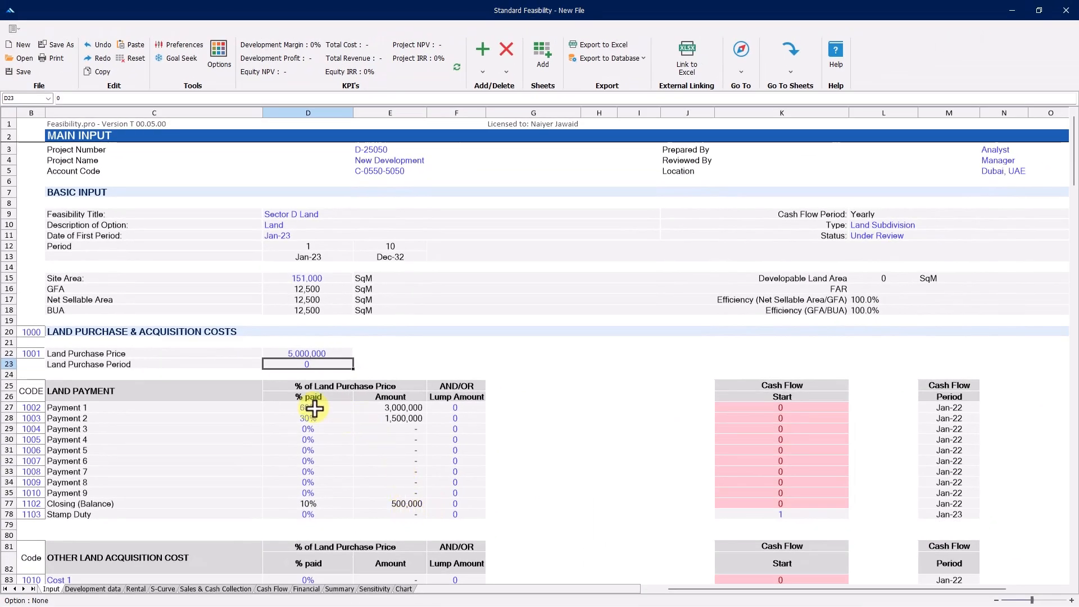
{"action": "left_click", "coordinate": [340, 420]}
{"action": "left_click", "coordinate": [420, 502]}
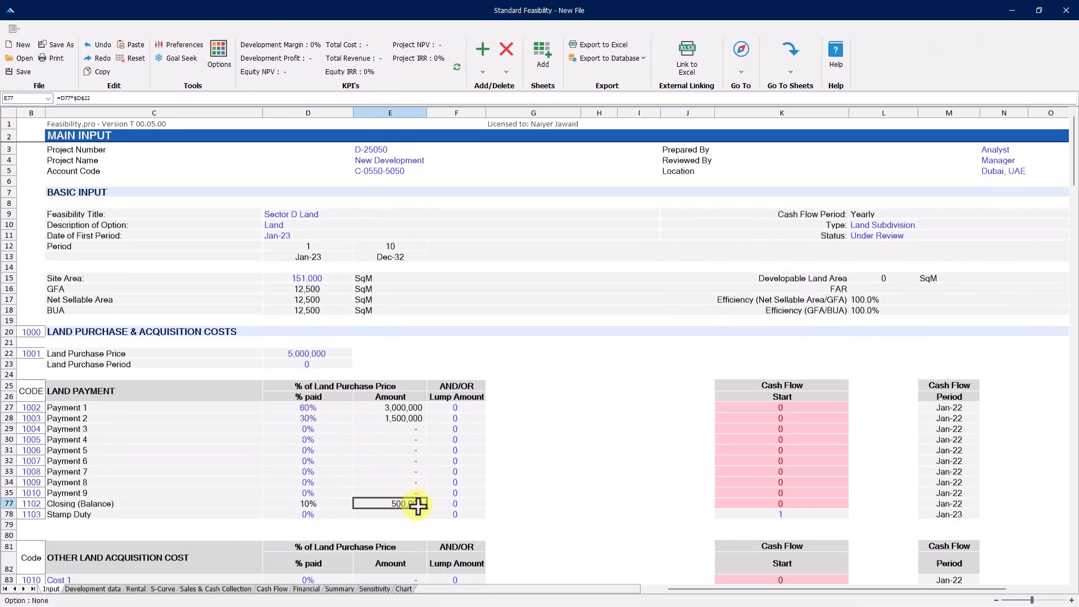
{"action": "left_click", "coordinate": [332, 505]}
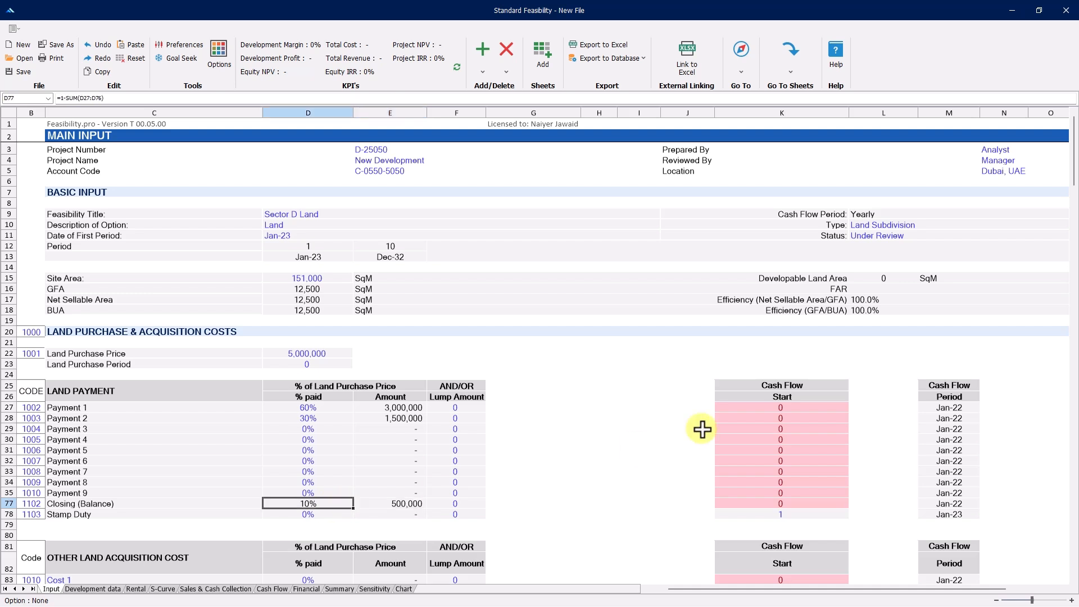
Set the land payments' Cash Flow Start to 1 for Payment 1, 3 for Payment 2 and 5 for Closing (Balance).
{"action": "left_click", "coordinate": [752, 407]}
{"action": "type", "text": "1"}
{"action": "key", "text": "Return"}
{"action": "type", "text": "3"}
{"action": "key", "text": "Return"}
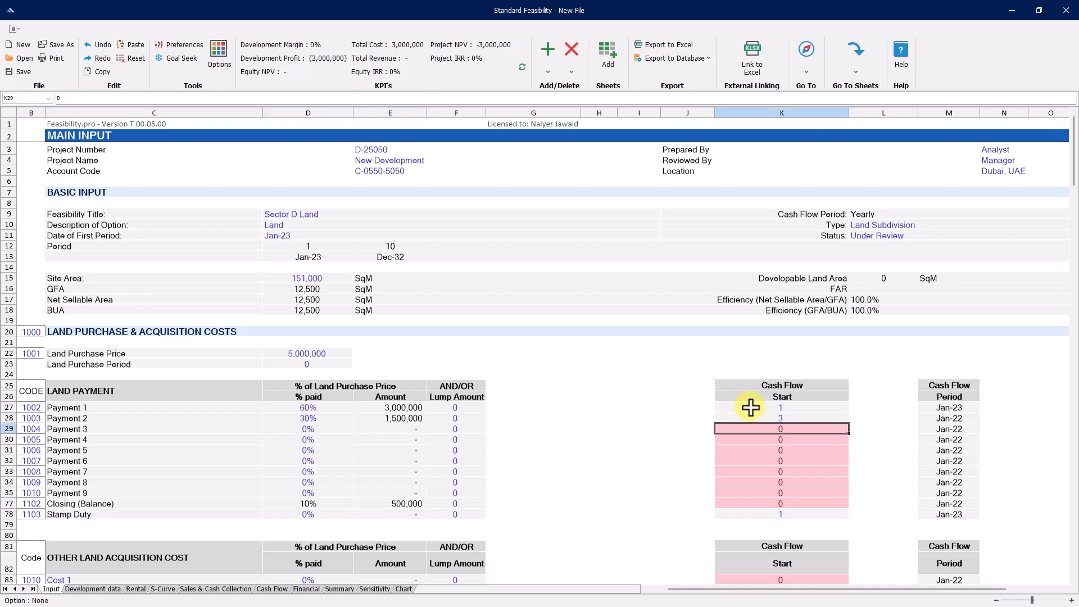
{"action": "key", "text": "Down"}
{"action": "key", "text": "Down"}
{"action": "key", "text": "Down"}
{"action": "key", "text": "Down"}
{"action": "key", "text": "Down"}
{"action": "key", "text": "Down"}
{"action": "key", "text": "Down"}
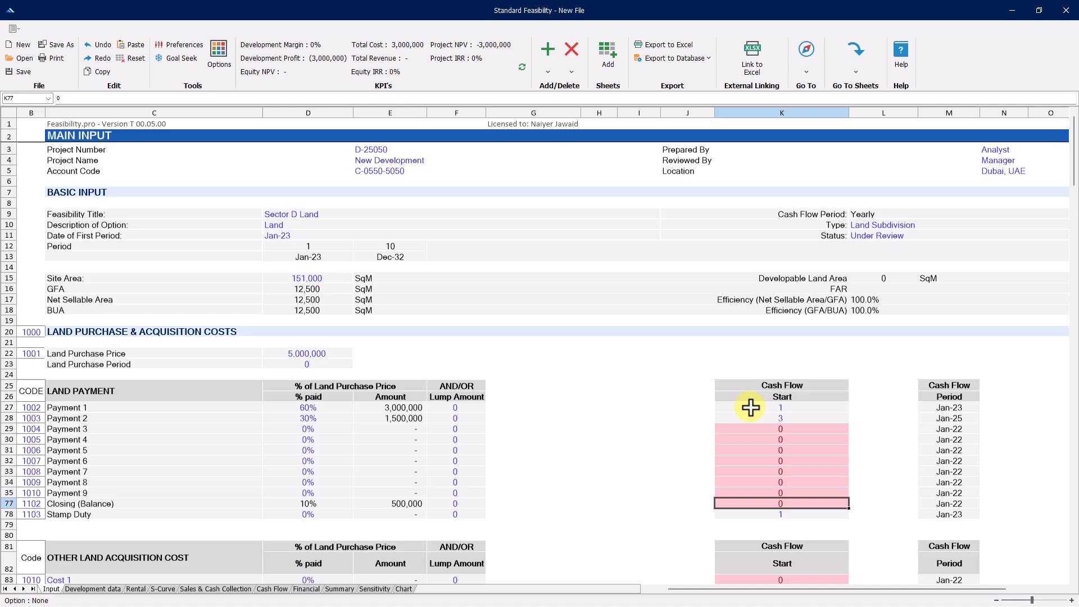
{"action": "type", "text": "5"}
{"action": "key", "text": "Return"}
Review the land payments' cash flow periods and total current costs across the table, and return to the first column.
{"action": "key", "text": "Right"}
{"action": "key", "text": "Right"}
{"action": "key", "text": "Right"}
{"action": "key", "text": "Right"}
{"action": "key", "text": "Right"}
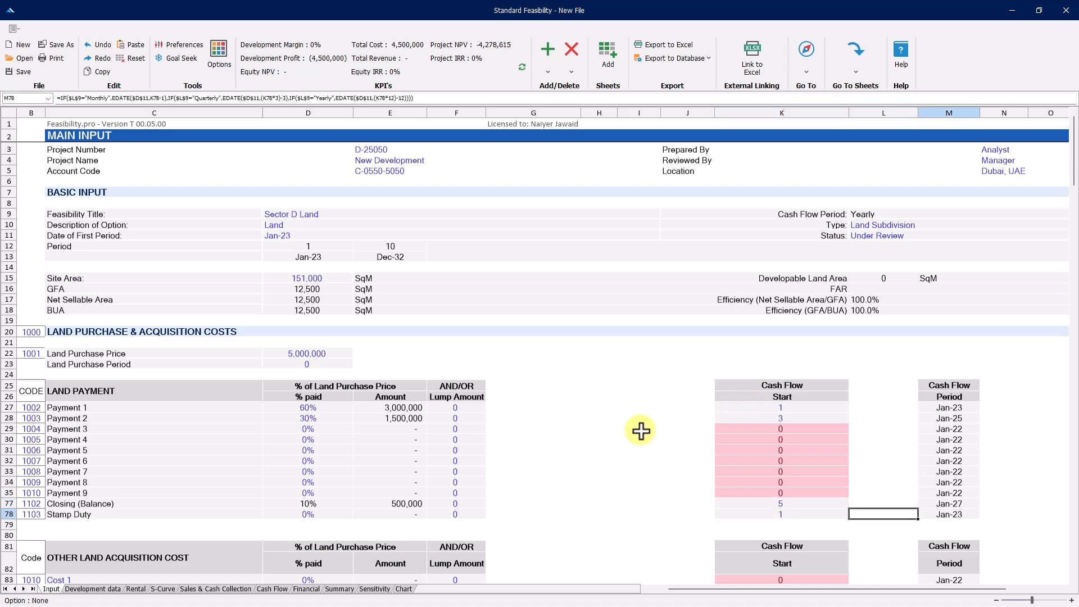
{"action": "key", "text": "Right"}
{"action": "key", "text": "Right"}
{"action": "key", "text": "Right"}
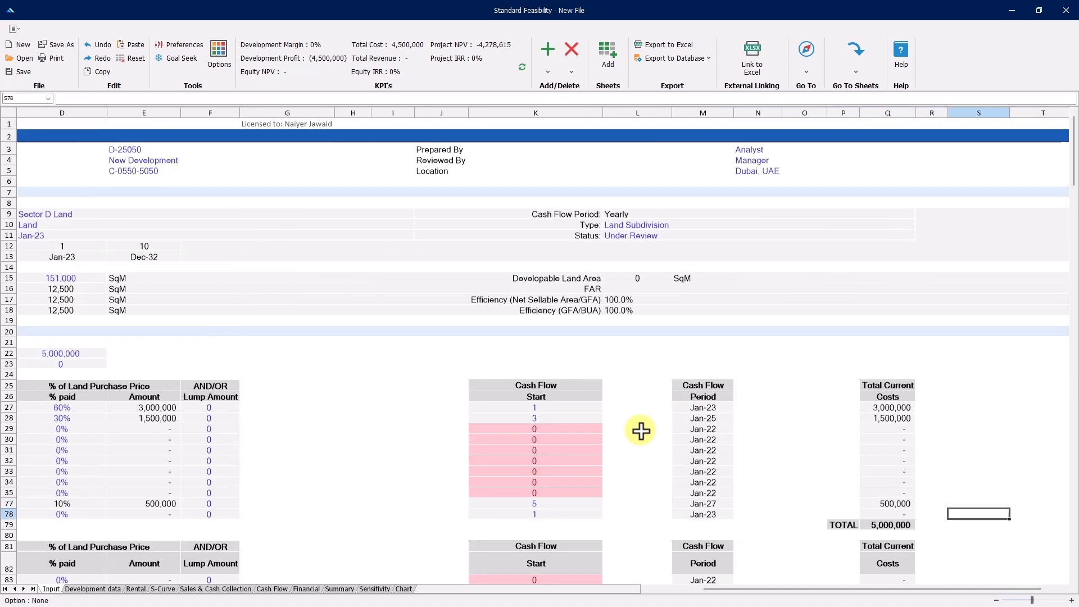
{"action": "key", "text": "Left"}
{"action": "key", "text": "Left"}
{"action": "key", "text": "Left"}
{"action": "key", "text": "Left"}
{"action": "key", "text": "Left"}
{"action": "key", "text": "Left"}
{"action": "key", "text": "Left"}
{"action": "key", "text": "Left"}
{"action": "key", "text": "Left"}
{"action": "key", "text": "Left"}
{"action": "key", "text": "Left"}
{"action": "key", "text": "Left"}
{"action": "key", "text": "Left"}
{"action": "key", "text": "Left"}
{"action": "key", "text": "Left"}
{"action": "key", "text": "Left"}
{"action": "key", "text": "Left"}
{"action": "key", "text": "Left"}
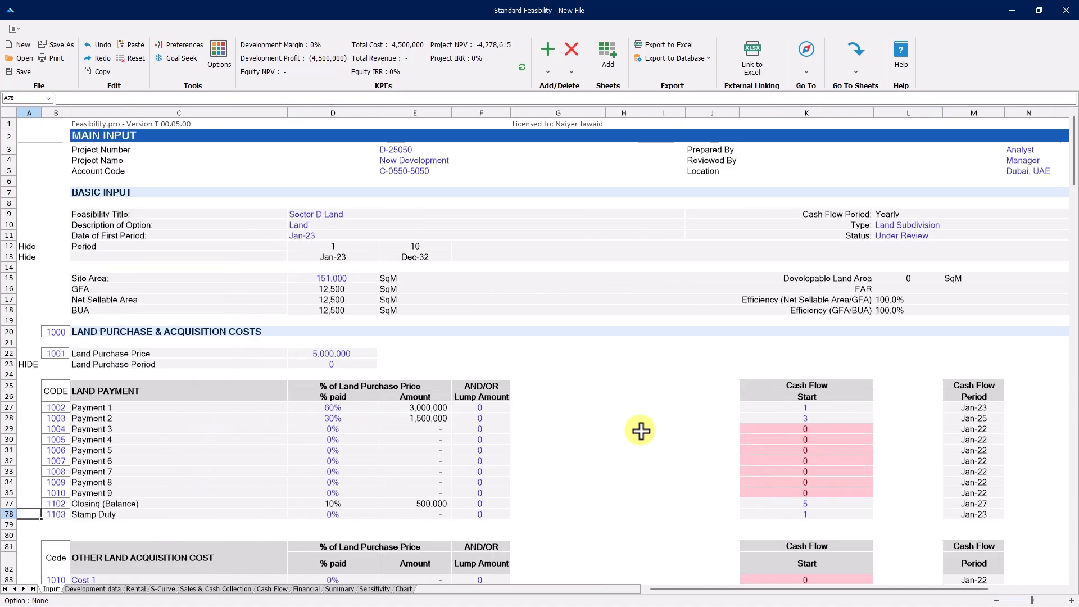
Apply a 1% escalation rate to every category in the Cost Escalation table from Jan/23 to Jan/32 and check the covered periods.
{"action": "scroll", "coordinate": [641, 431], "scroll_direction": "down", "scroll_amount": 5}
{"action": "scroll", "coordinate": [232, 400], "scroll_direction": "down", "scroll_amount": 4}
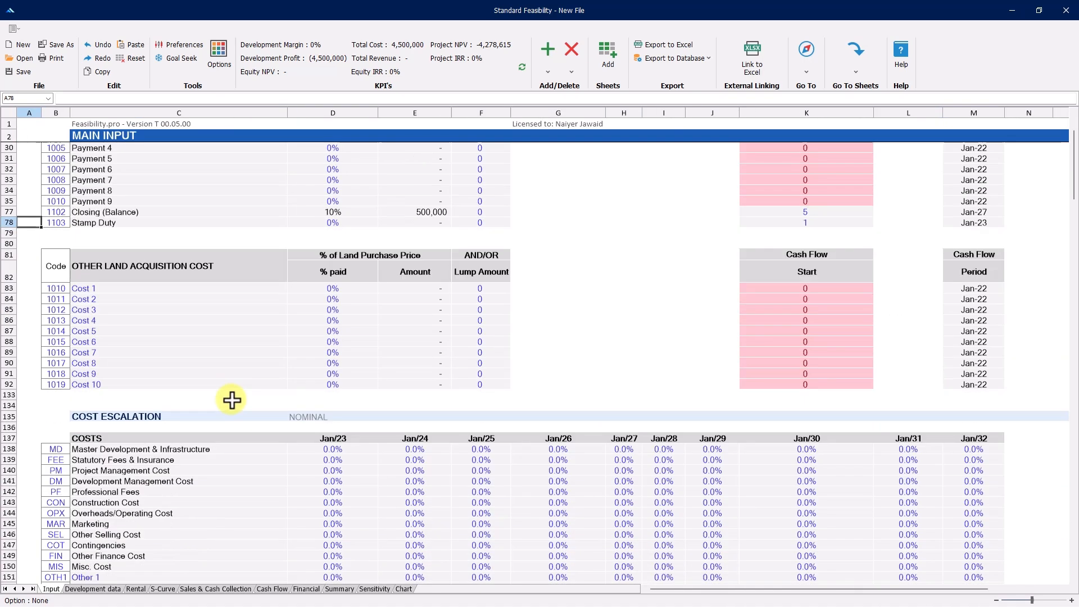
{"action": "scroll", "coordinate": [231, 400], "scroll_direction": "down", "scroll_amount": 4}
{"action": "left_click", "coordinate": [344, 310]}
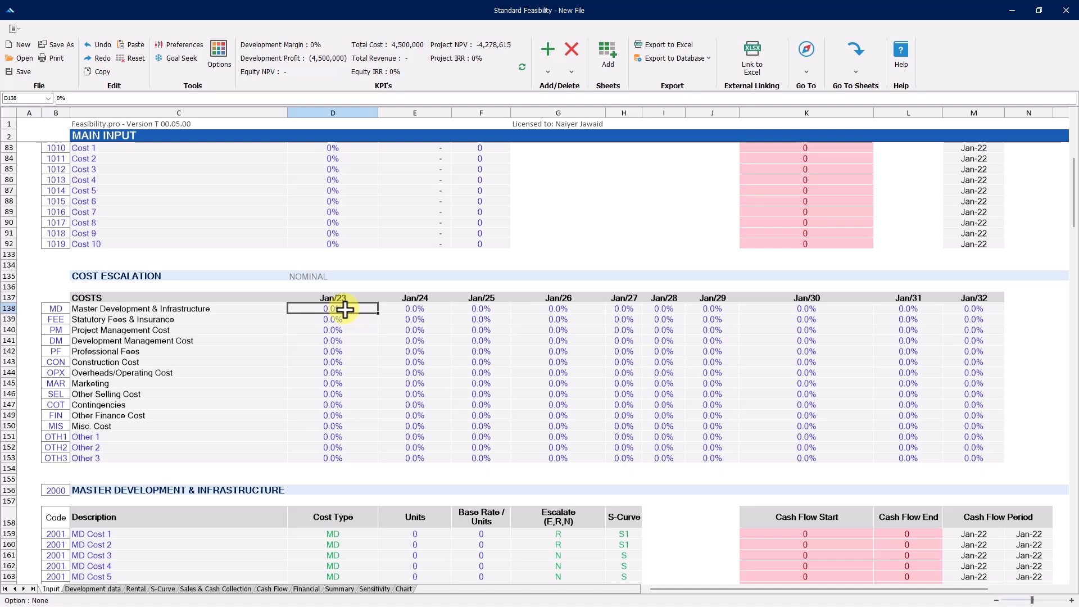
{"action": "type", "text": "1"}
{"action": "key", "text": "Return"}
{"action": "left_click_drag", "start_coordinate": [377, 314], "coordinate": [976, 458]}
{"action": "left_click", "coordinate": [664, 397]}
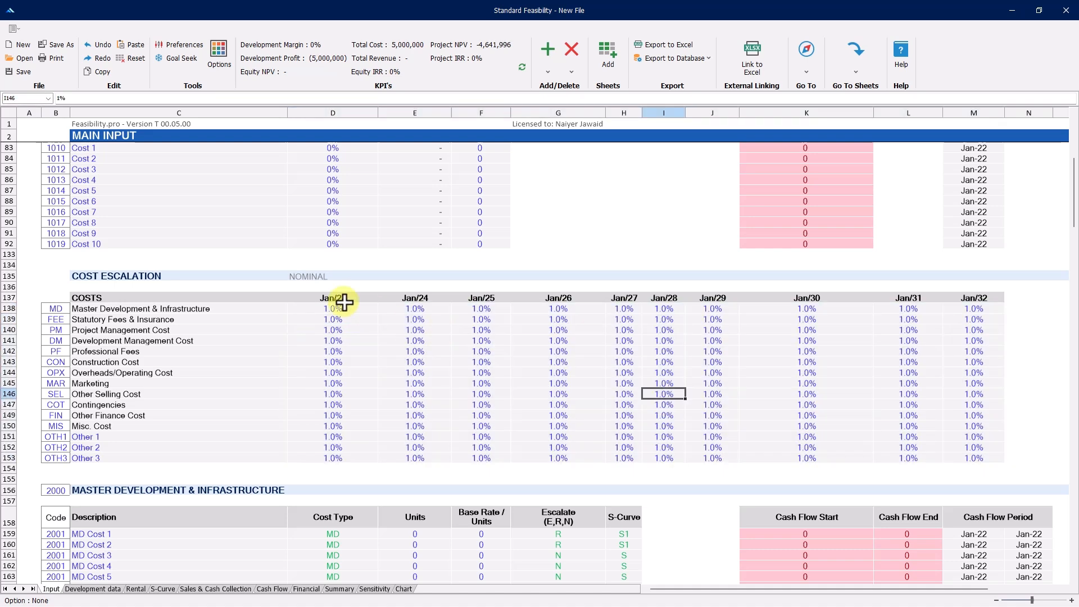
{"action": "left_click", "coordinate": [344, 302]}
{"action": "left_click", "coordinate": [987, 297]}
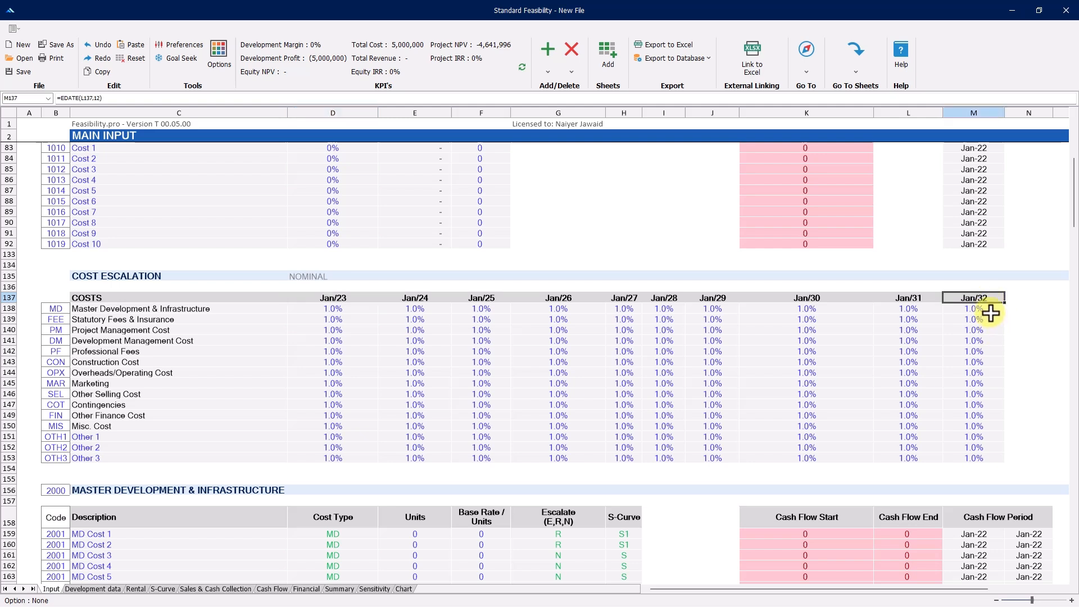
{"action": "left_click_drag", "start_coordinate": [987, 308], "coordinate": [992, 456]}
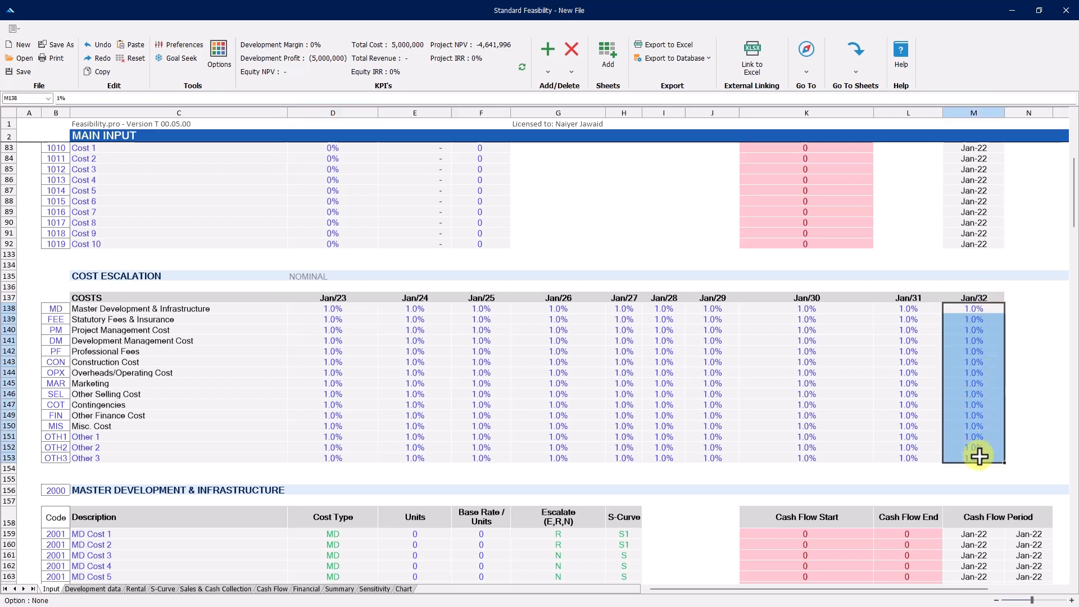
Review the Master Development & Infrastructure, Statutory Fees & Insurance, Project Management, Development Management and Professional Fees cost tables.
{"action": "scroll", "coordinate": [449, 366], "scroll_direction": "down", "scroll_amount": 7}
{"action": "left_click", "coordinate": [190, 324]}
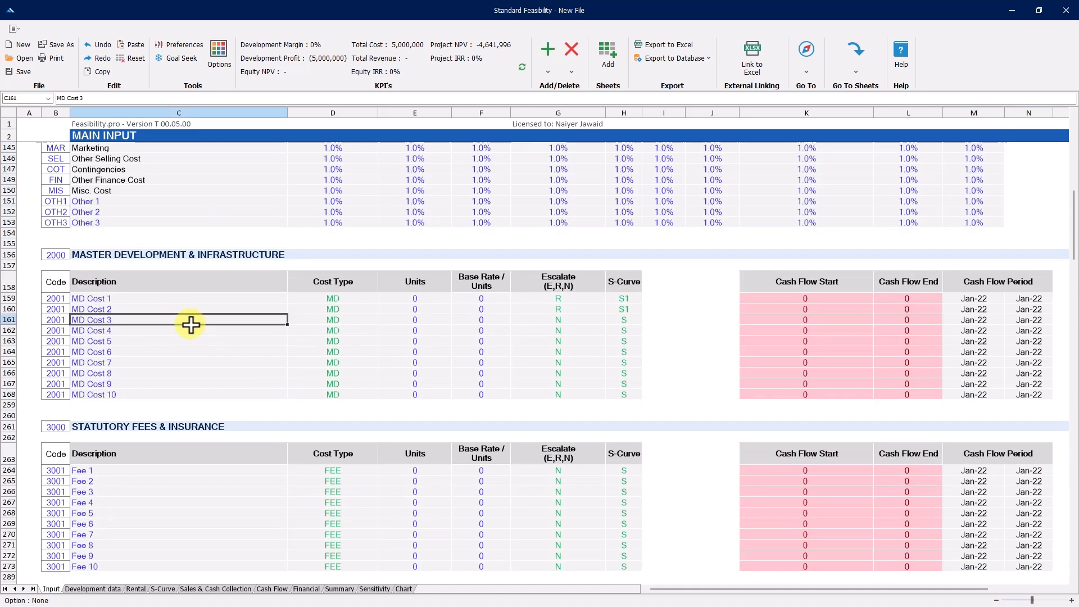
{"action": "scroll", "coordinate": [190, 323], "scroll_direction": "down", "scroll_amount": 5}
{"action": "left_click", "coordinate": [189, 319]}
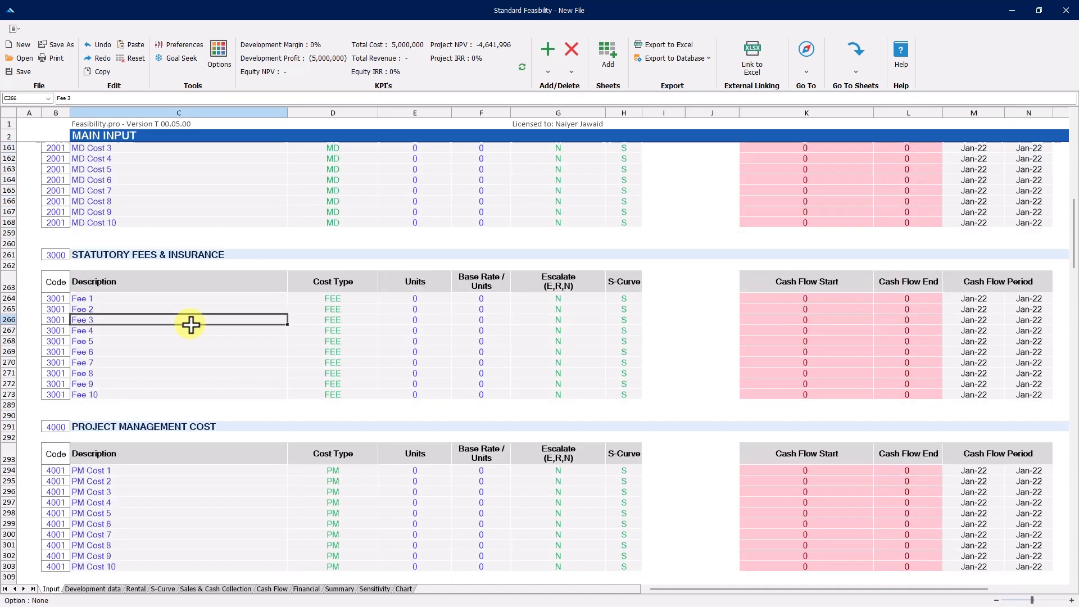
{"action": "scroll", "coordinate": [211, 368], "scroll_direction": "down", "scroll_amount": 3}
{"action": "left_click", "coordinate": [198, 415]}
{"action": "scroll", "coordinate": [198, 416], "scroll_direction": "down", "scroll_amount": 3}
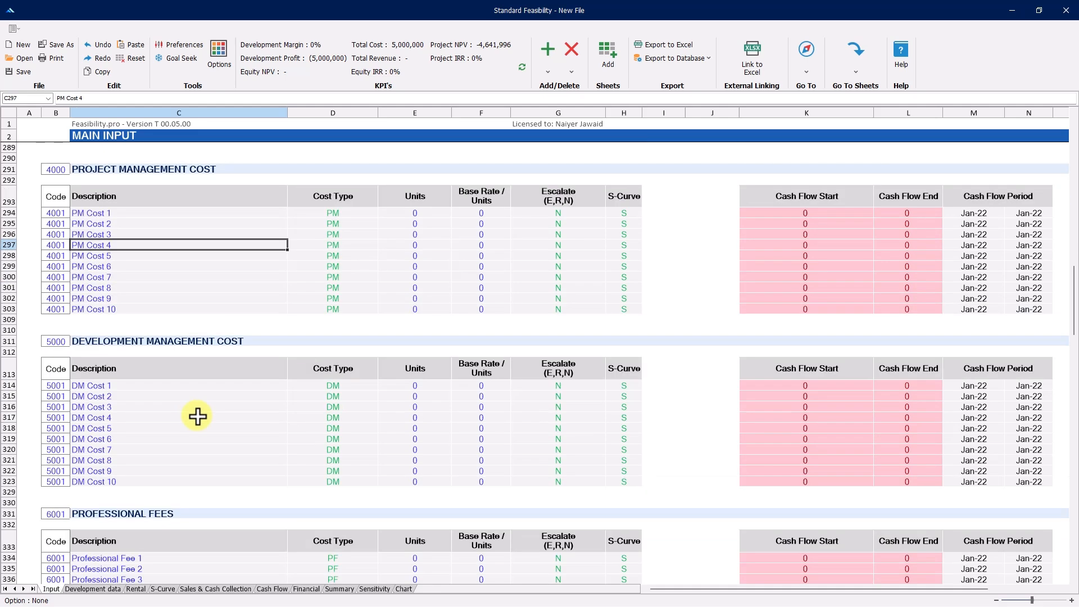
{"action": "left_click", "coordinate": [198, 417]}
{"action": "scroll", "coordinate": [198, 417], "scroll_direction": "down", "scroll_amount": 3}
{"action": "left_click", "coordinate": [198, 417]}
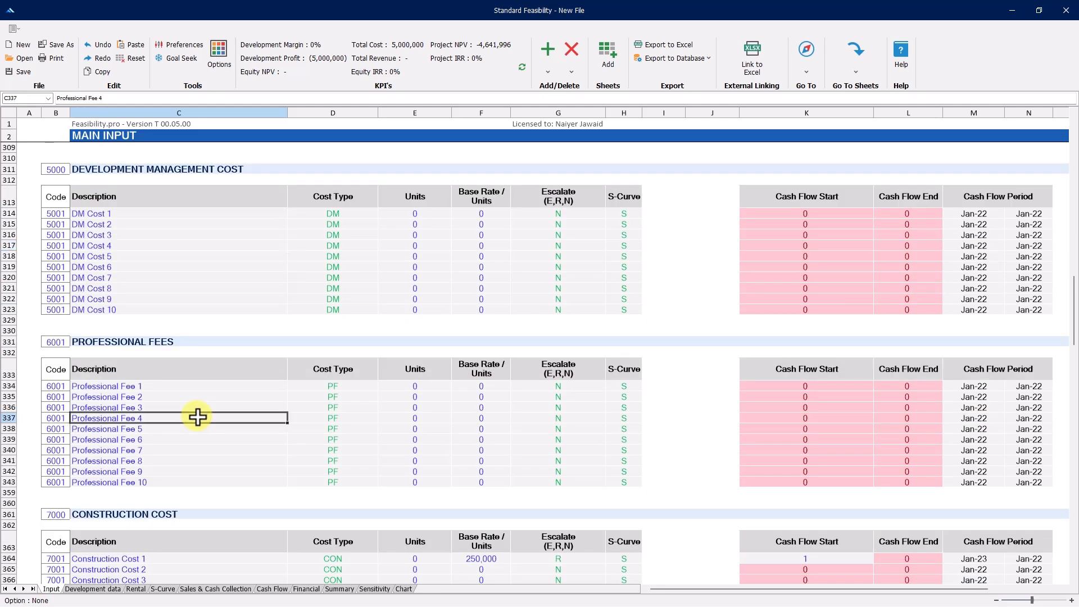
Try FEE as the cost type of Construction Cost 1 and settle on OPX.
{"action": "scroll", "coordinate": [196, 413], "scroll_direction": "down", "scroll_amount": 3}
{"action": "left_click", "coordinate": [194, 387]}
{"action": "left_click", "coordinate": [349, 385]}
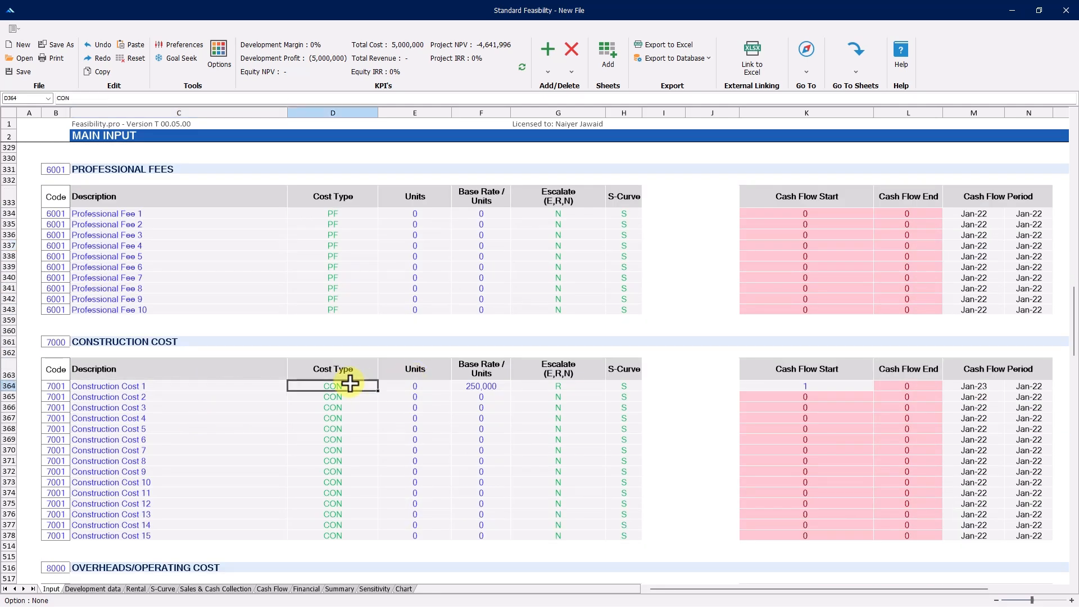
{"action": "left_click", "coordinate": [383, 385]}
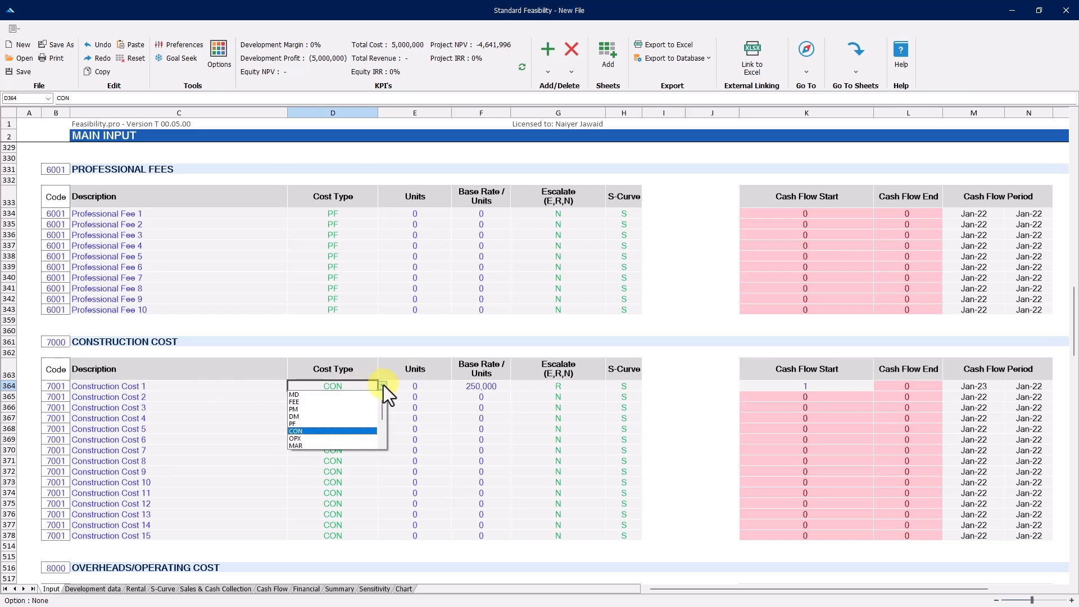
{"action": "left_click", "coordinate": [350, 402]}
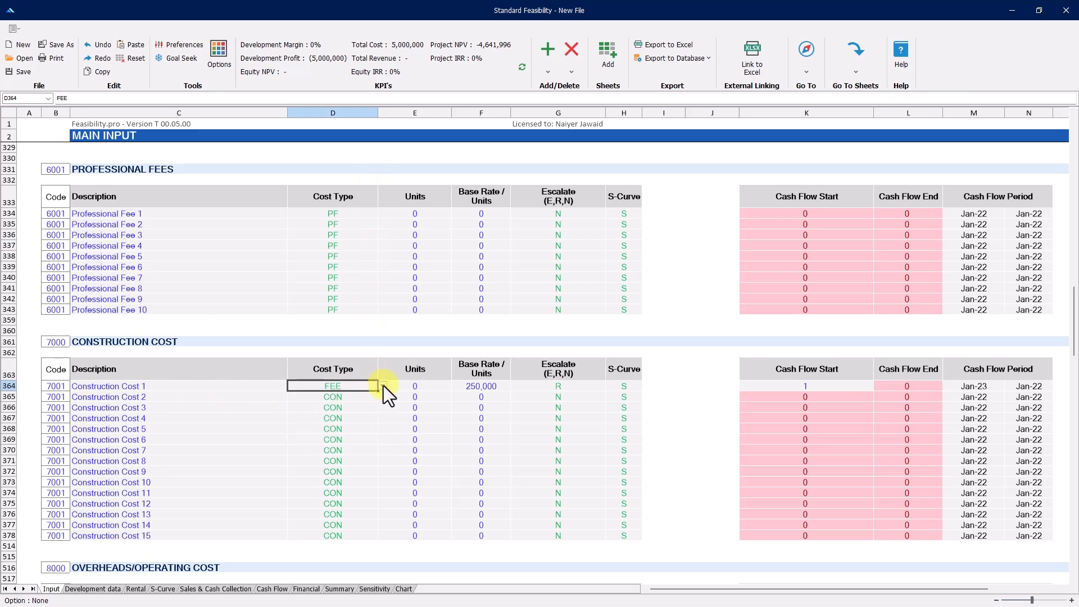
{"action": "left_click", "coordinate": [384, 386]}
{"action": "left_click", "coordinate": [363, 413]}
Set Construction Cost 1 to 1 unit with a base rate of 2,500,000.
{"action": "left_click", "coordinate": [440, 386]}
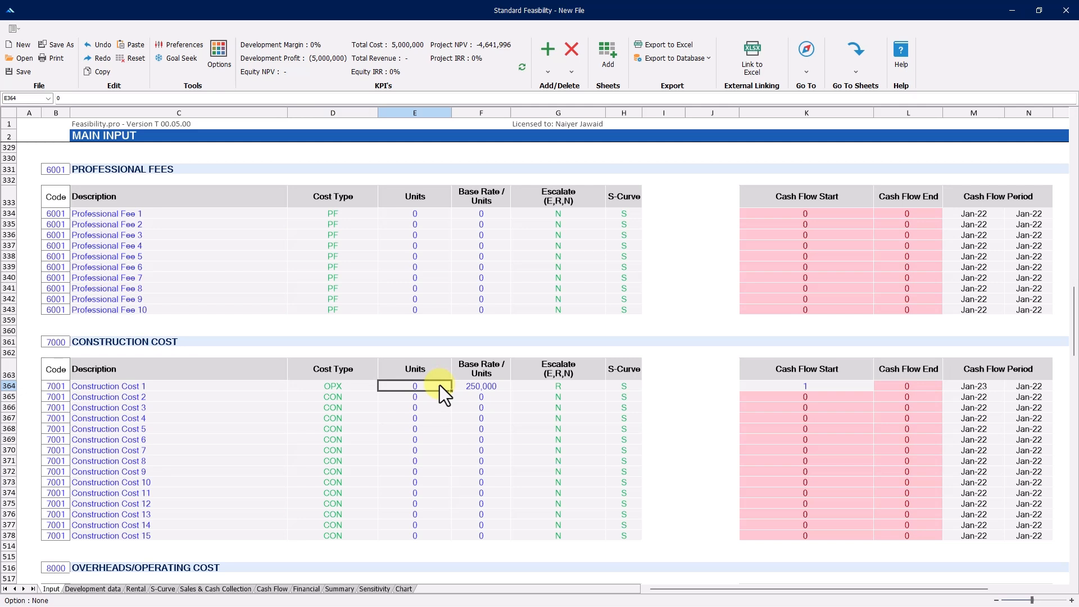
{"action": "type", "text": "1"}
{"action": "key", "text": "Tab"}
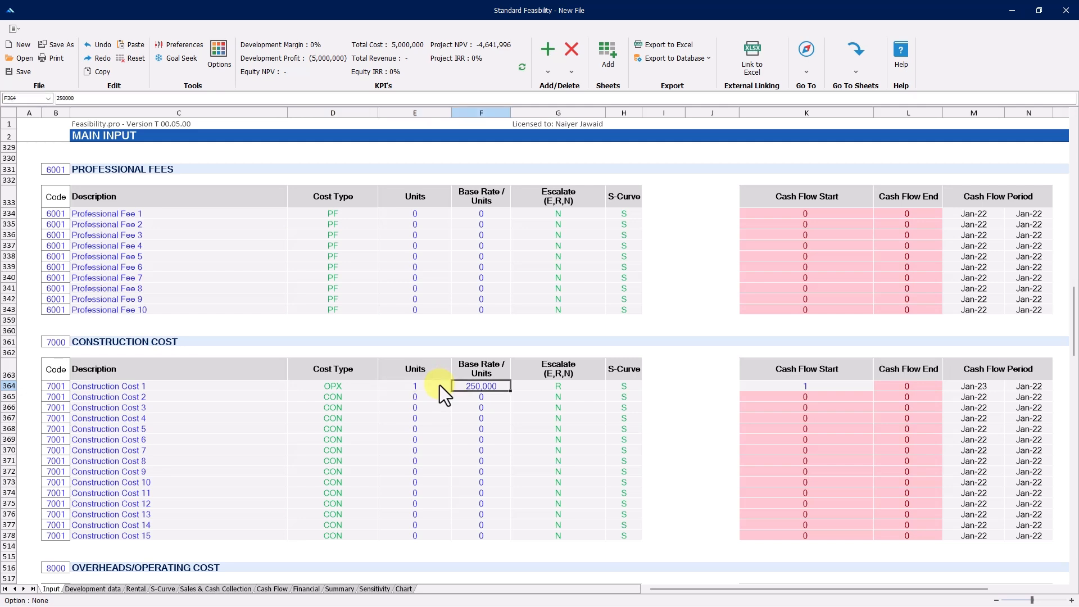
{"action": "left_click", "coordinate": [79, 98]}
{"action": "type", "text": "0"}
{"action": "key", "text": "Return"}
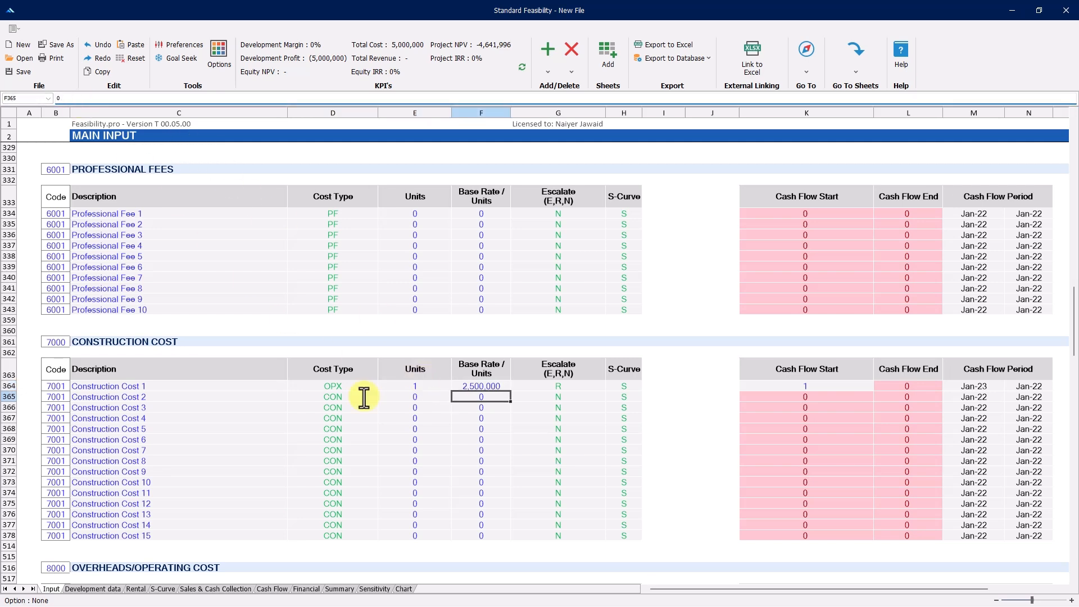
Examine Construction Cost 1's base rate and its Escalate (E,R,N) setting.
{"action": "left_click", "coordinate": [489, 386]}
{"action": "left_click", "coordinate": [563, 386]}
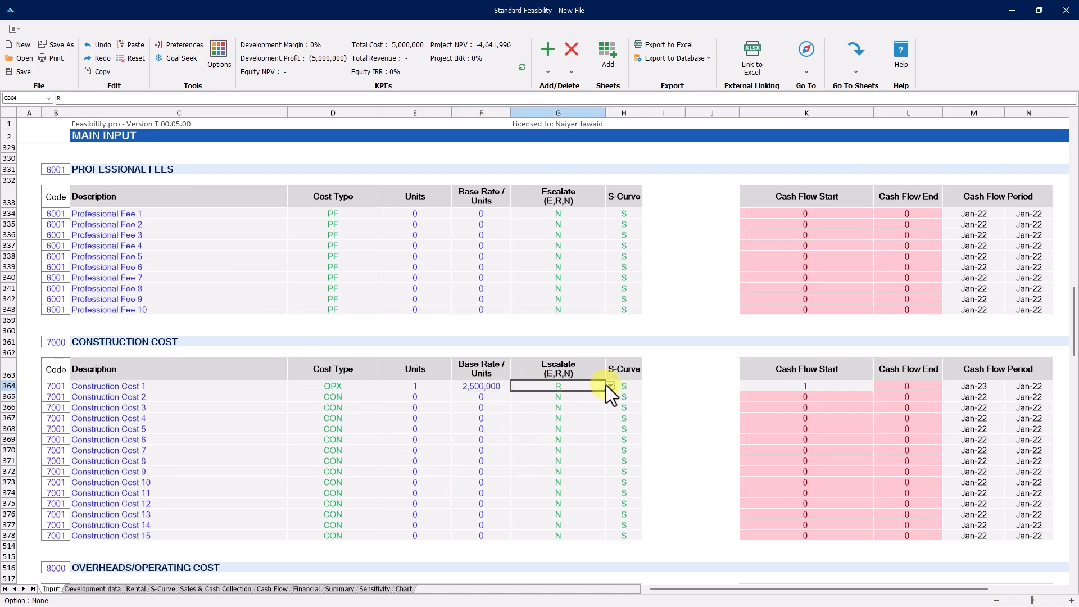
{"action": "left_click", "coordinate": [611, 386]}
{"action": "left_click", "coordinate": [581, 370]}
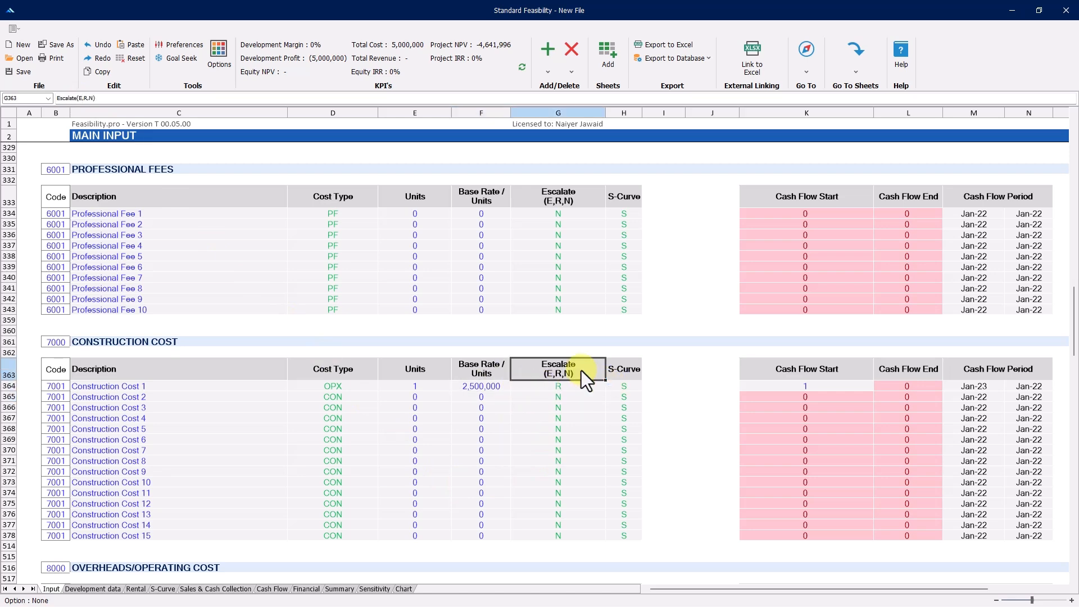
Assign the S1 profile as the S-Curve of Construction Cost 1.
{"action": "left_click", "coordinate": [625, 385]}
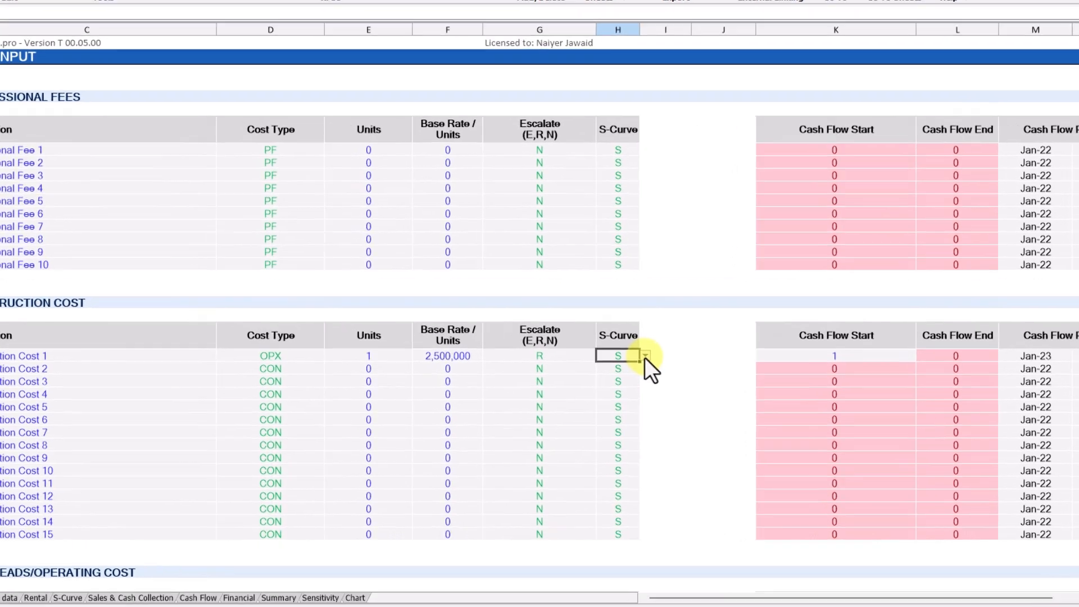
{"action": "left_click", "coordinate": [645, 357]}
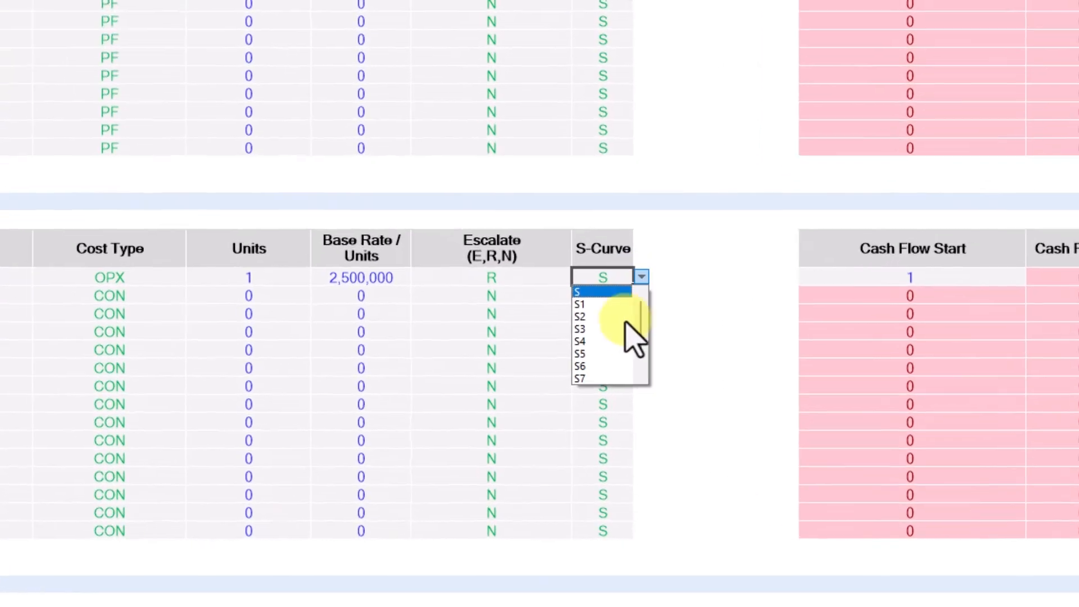
{"action": "left_click", "coordinate": [619, 361]}
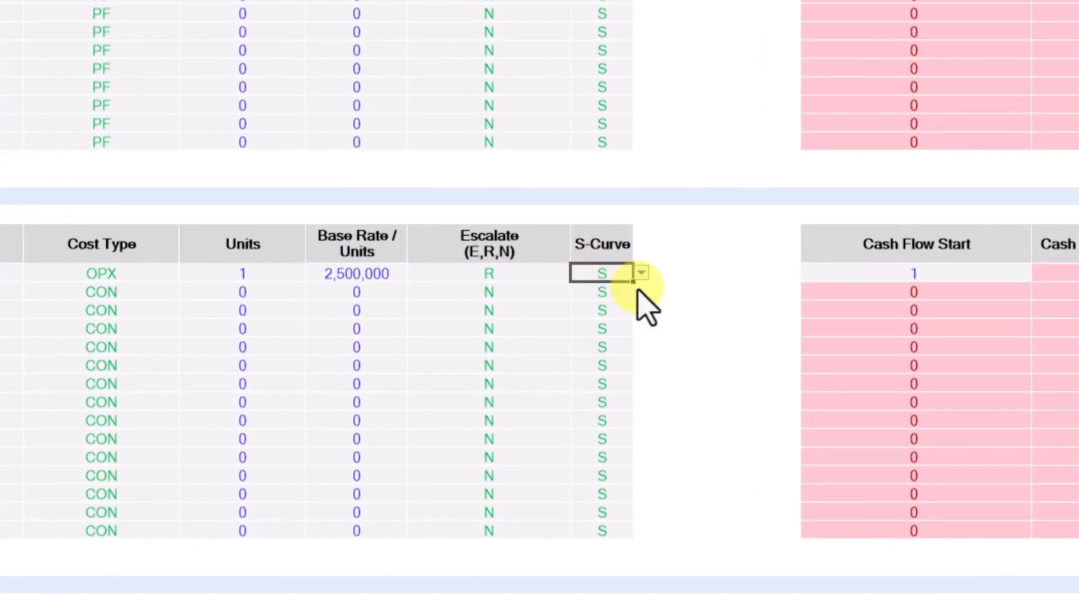
{"action": "left_click", "coordinate": [642, 275]}
{"action": "left_click", "coordinate": [621, 303]}
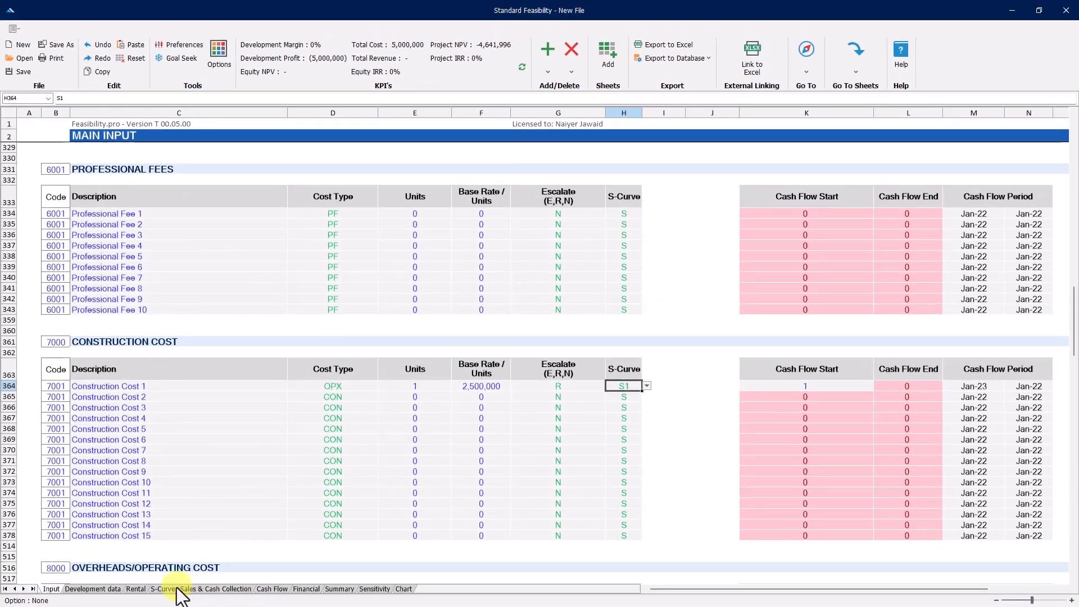
Open the S-Curve sheet and review the cumulative cost profiles from S to S10.
{"action": "left_click", "coordinate": [164, 588]}
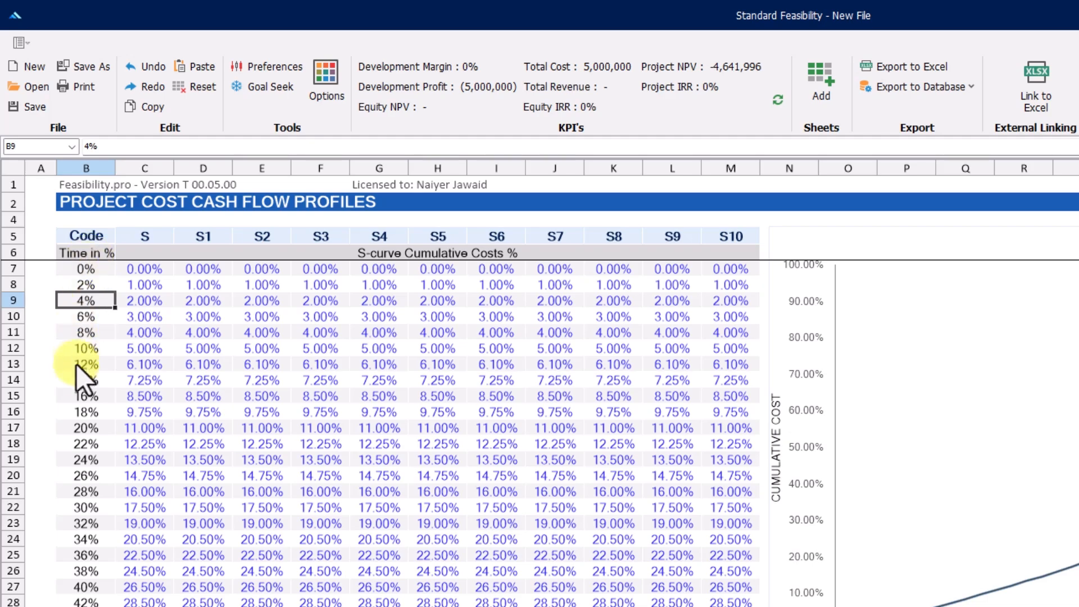
{"action": "left_click", "coordinate": [145, 270]}
{"action": "left_click", "coordinate": [737, 262]}
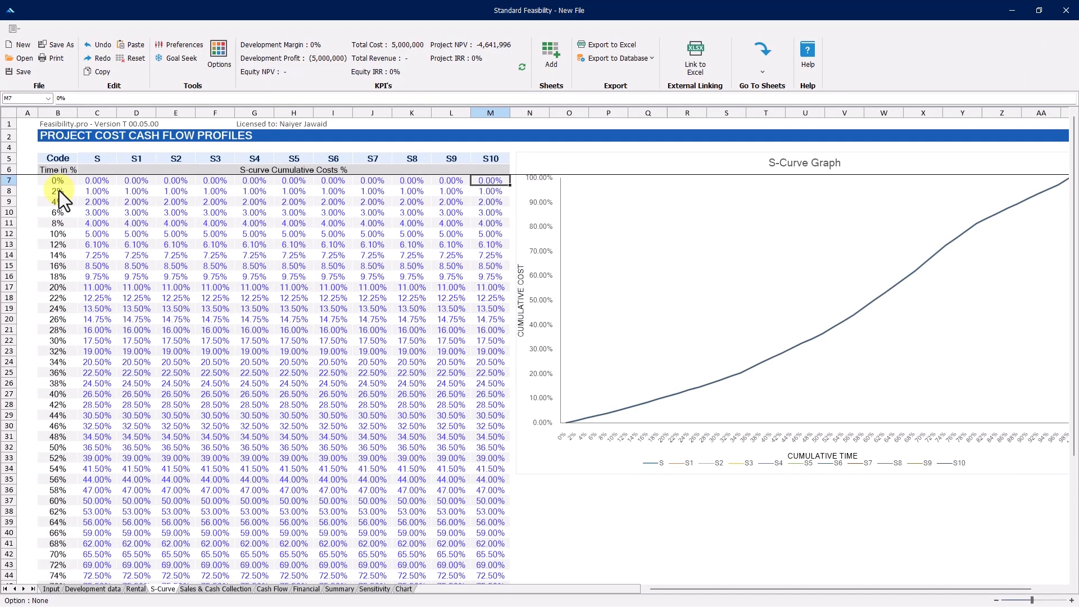
Inspect the 2% time row of the S-Curve sheet and its cumulative cost entry under profile S.
{"action": "left_click", "coordinate": [60, 190]}
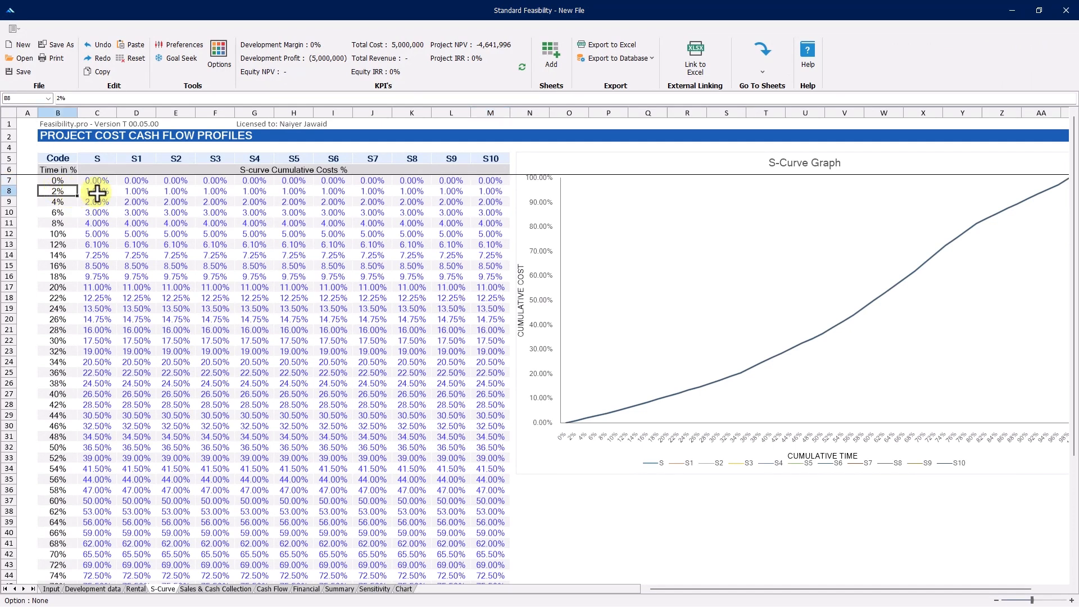
{"action": "left_click", "coordinate": [96, 191]}
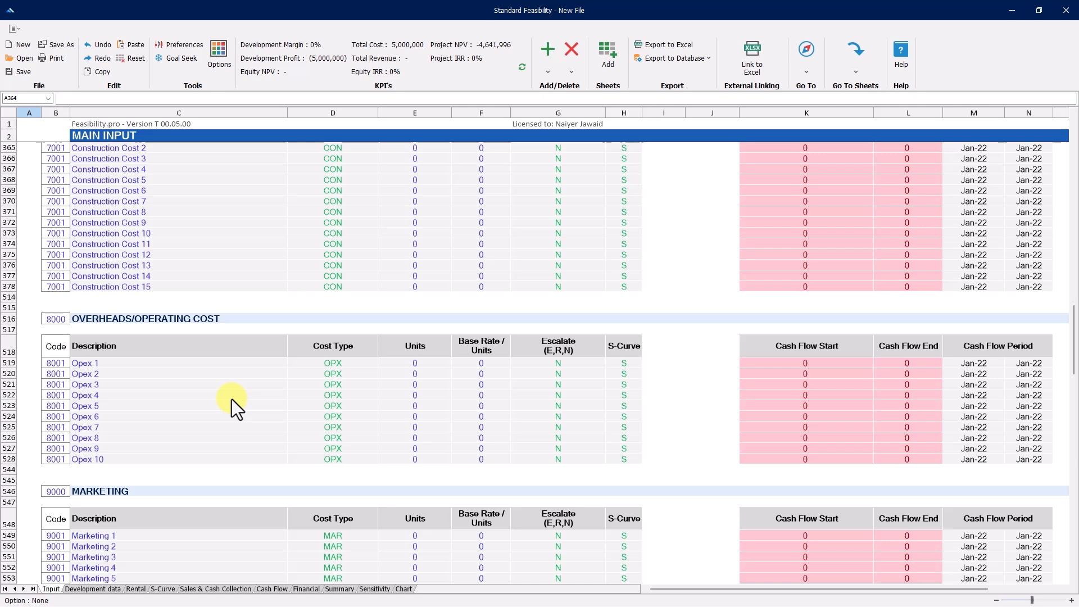
Review the overheads, marketing, miscellaneous cost and contingencies sections of the Input sheet.
{"action": "scroll", "coordinate": [231, 399], "scroll_direction": "down", "scroll_amount": 8}
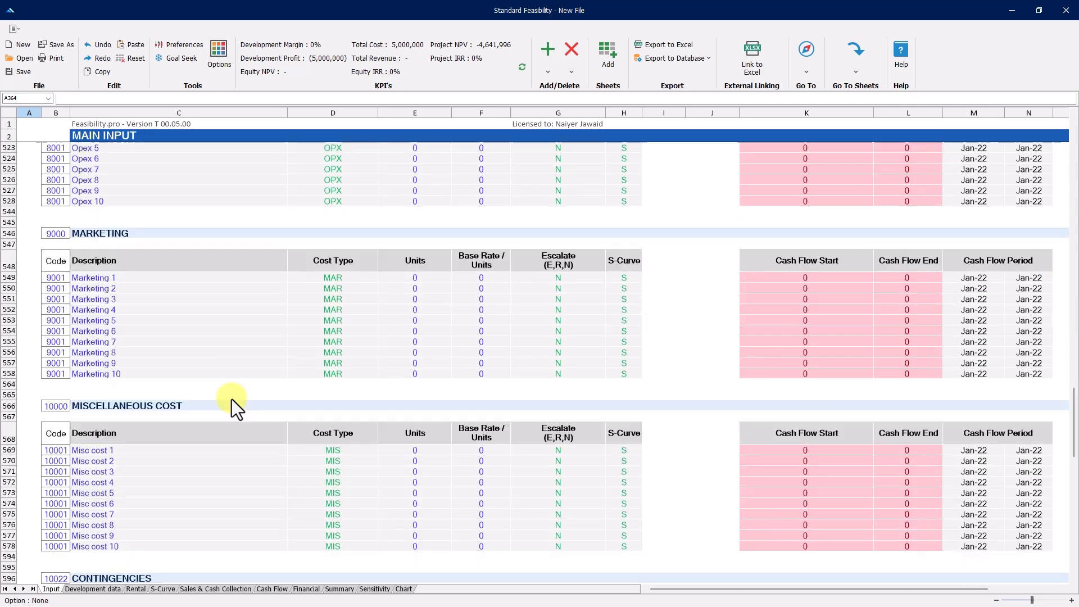
{"action": "scroll", "coordinate": [232, 399], "scroll_direction": "down", "scroll_amount": 2}
{"action": "left_click", "coordinate": [232, 398]}
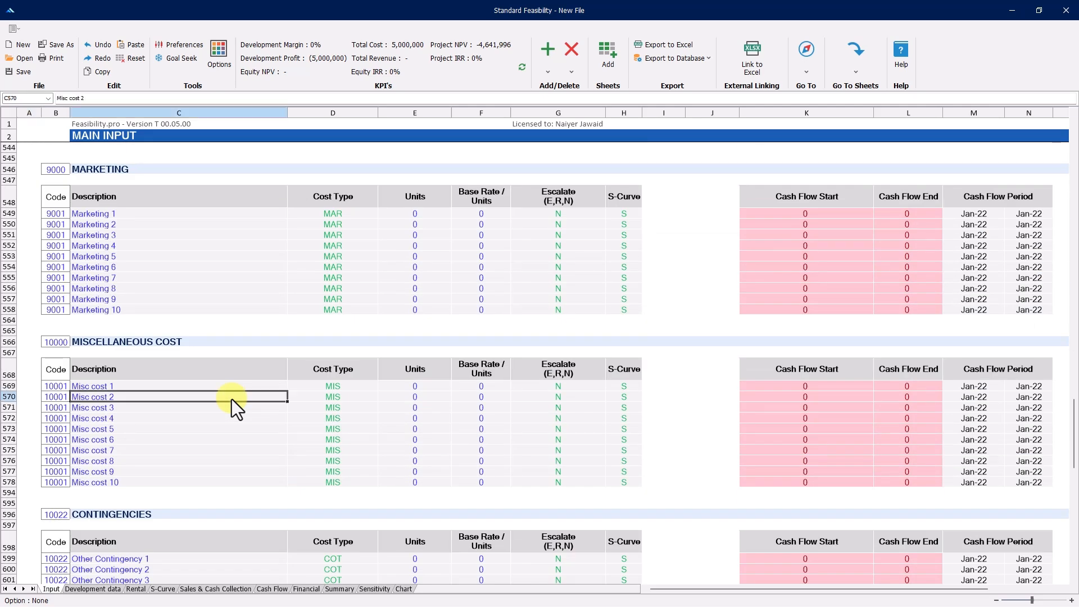
{"action": "scroll", "coordinate": [232, 399], "scroll_direction": "down", "scroll_amount": 5}
{"action": "left_click", "coordinate": [232, 398]}
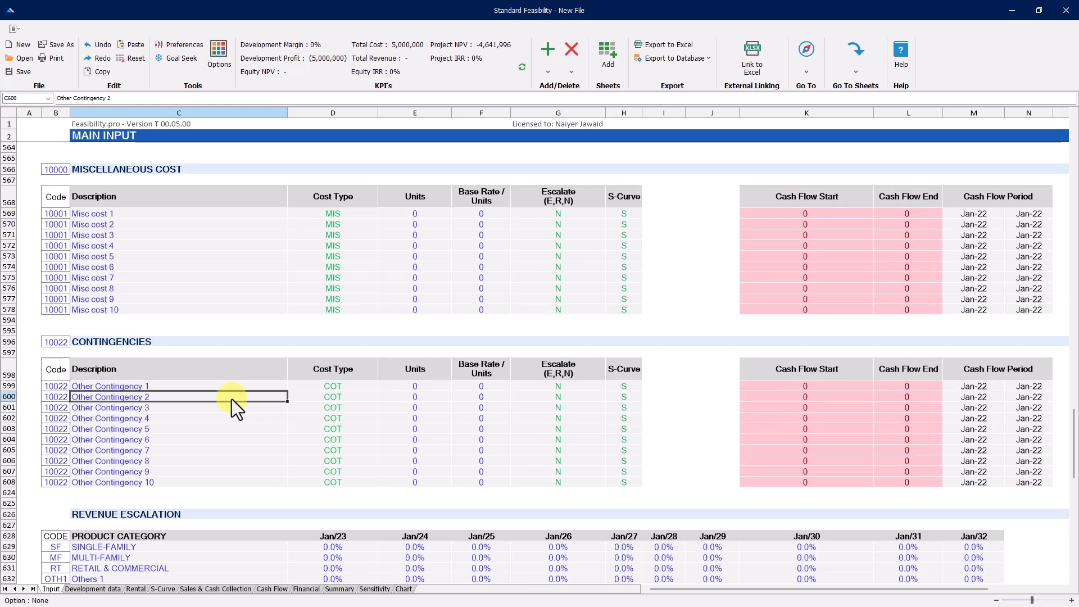
{"action": "scroll", "coordinate": [232, 399], "scroll_direction": "down", "scroll_amount": 5}
Set the single-family revenue escalation for Jan/23 to 1%.
{"action": "left_click", "coordinate": [341, 374]}
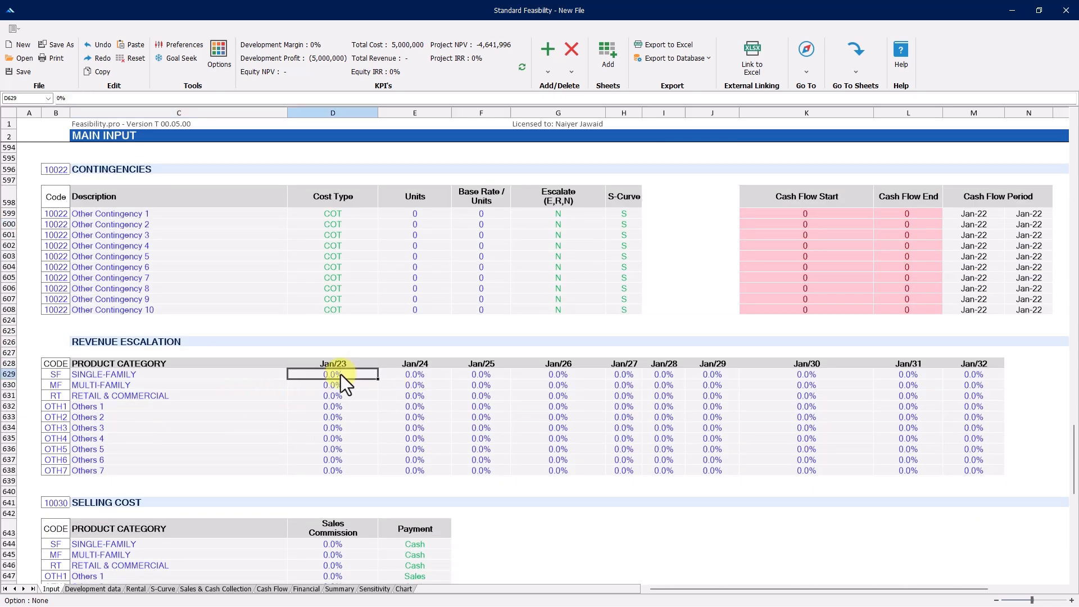
{"action": "type", "text": "1"}
{"action": "key", "text": "Return"}
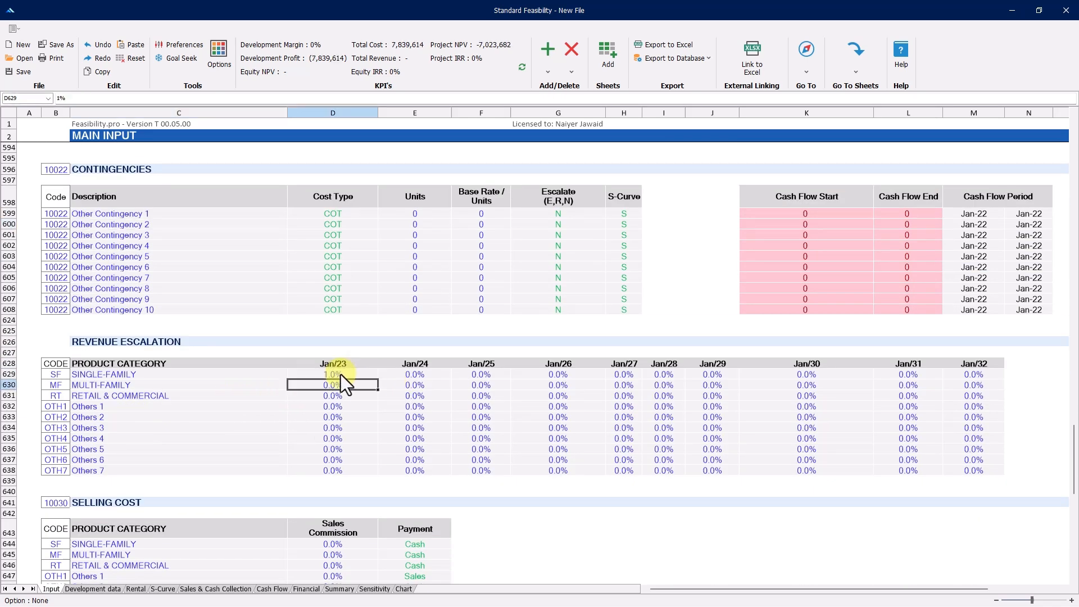
Fill the 1% revenue escalation across all product categories and all years from Jan/23 to Jan/32.
{"action": "left_click_drag", "start_coordinate": [341, 374], "coordinate": [963, 466]}
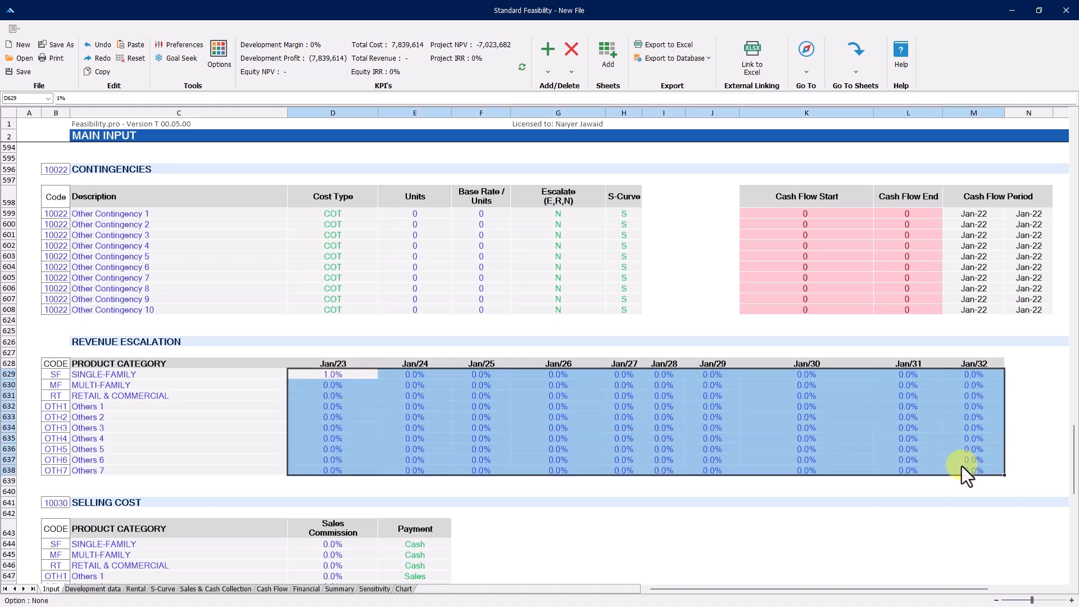
{"action": "key", "text": "ctrl+d"}
{"action": "key", "text": "ctrl+r"}
{"action": "left_click", "coordinate": [636, 427]}
{"action": "scroll", "coordinate": [636, 427], "scroll_direction": "down", "scroll_amount": 4}
{"action": "left_click", "coordinate": [991, 237]}
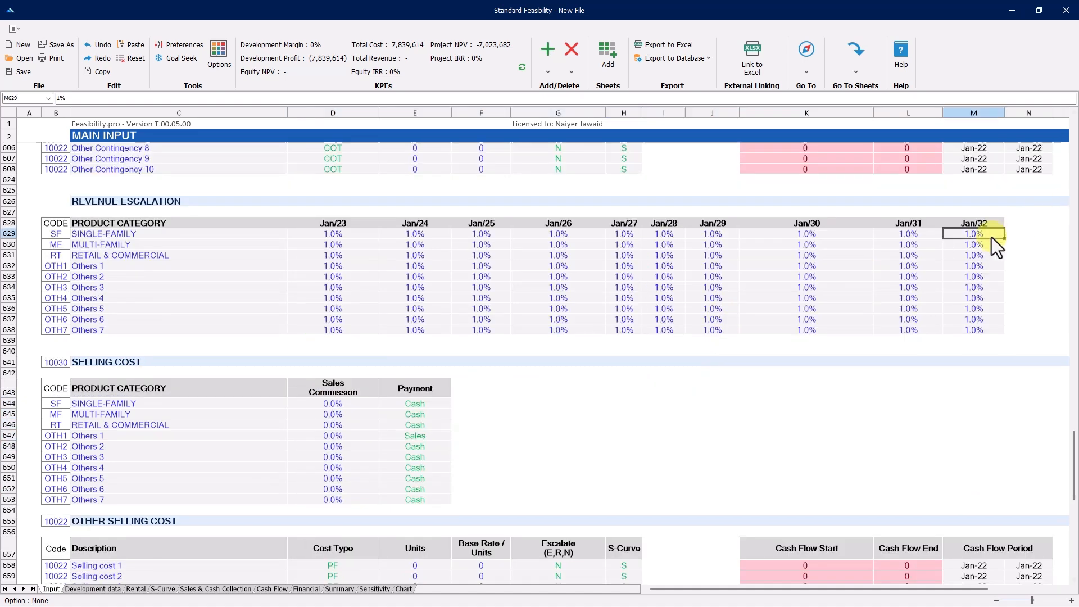
{"action": "left_click_drag", "start_coordinate": [992, 237], "coordinate": [990, 329]}
Set the single-family sales commission to 5% in the Selling Cost section.
{"action": "scroll", "coordinate": [390, 330], "scroll_direction": "down", "scroll_amount": 3}
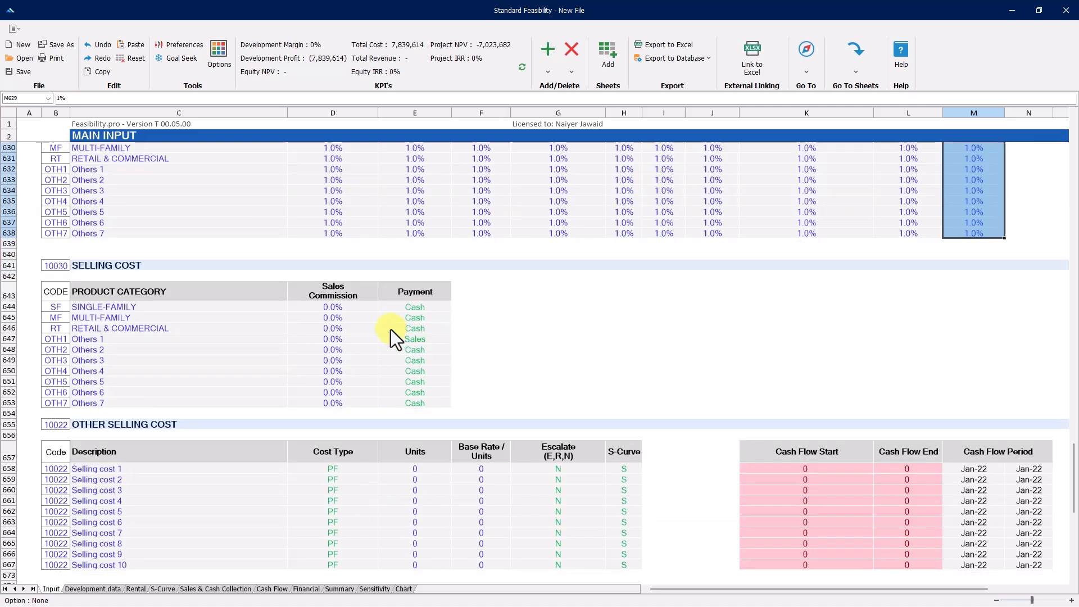
{"action": "left_click", "coordinate": [360, 306]}
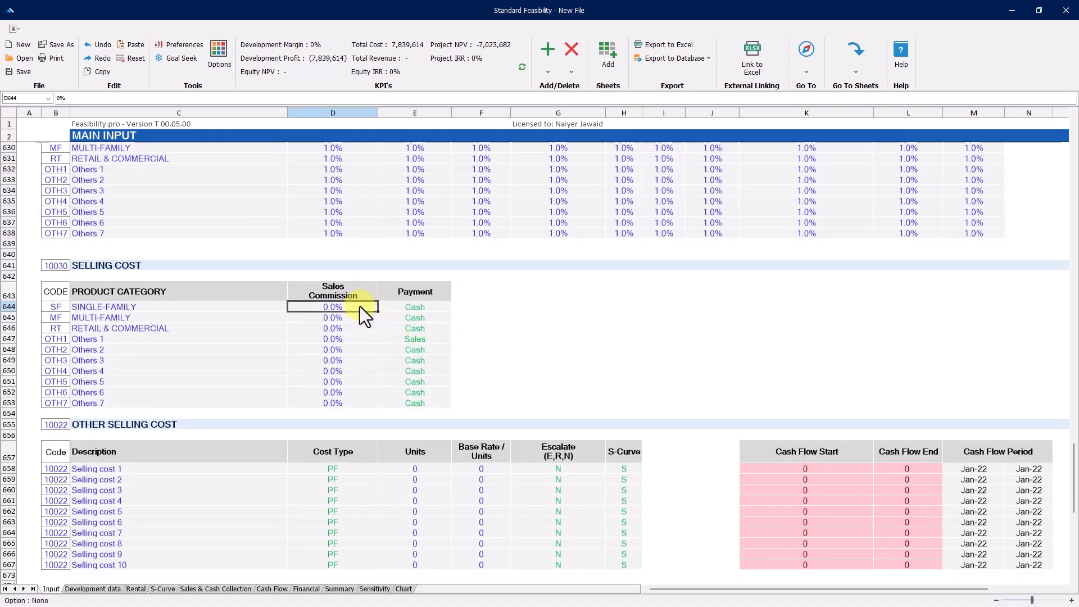
{"action": "left_click_drag", "start_coordinate": [177, 312], "coordinate": [195, 400]}
{"action": "left_click", "coordinate": [352, 310]}
{"action": "type", "text": "5"}
{"action": "key", "text": "Return"}
Change the payment basis of the single-family sales commission to Sales.
{"action": "left_click", "coordinate": [442, 307]}
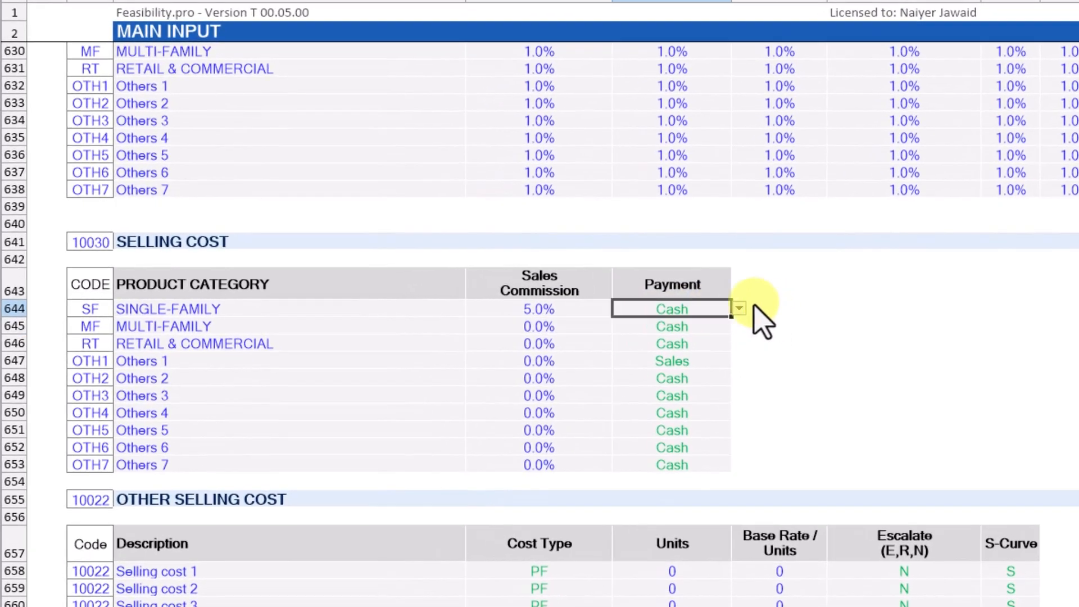
{"action": "left_click", "coordinate": [739, 309]}
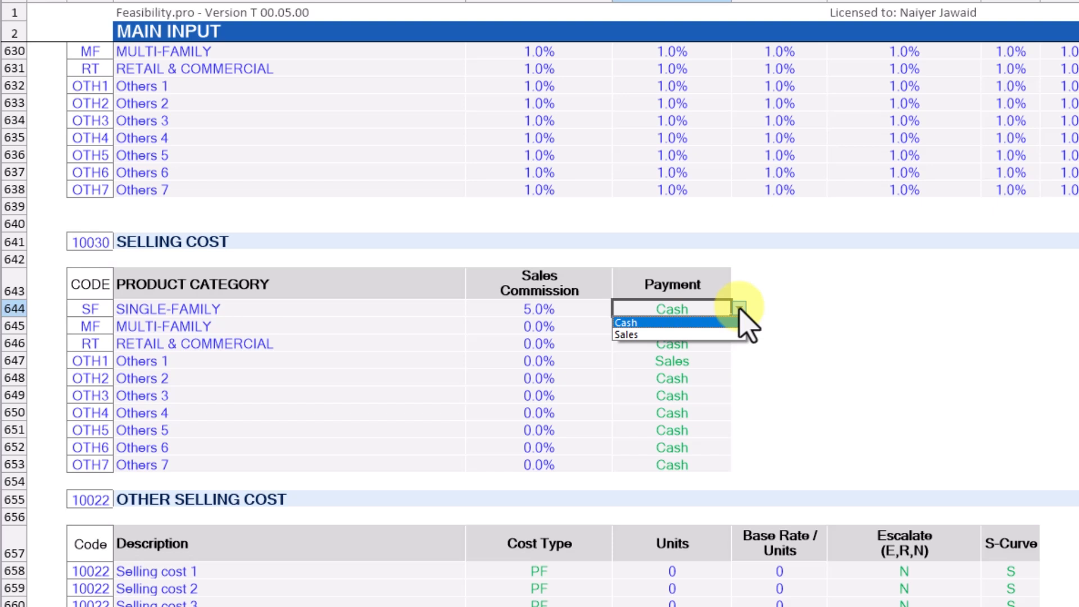
{"action": "left_click", "coordinate": [678, 334]}
{"action": "left_click", "coordinate": [538, 309]}
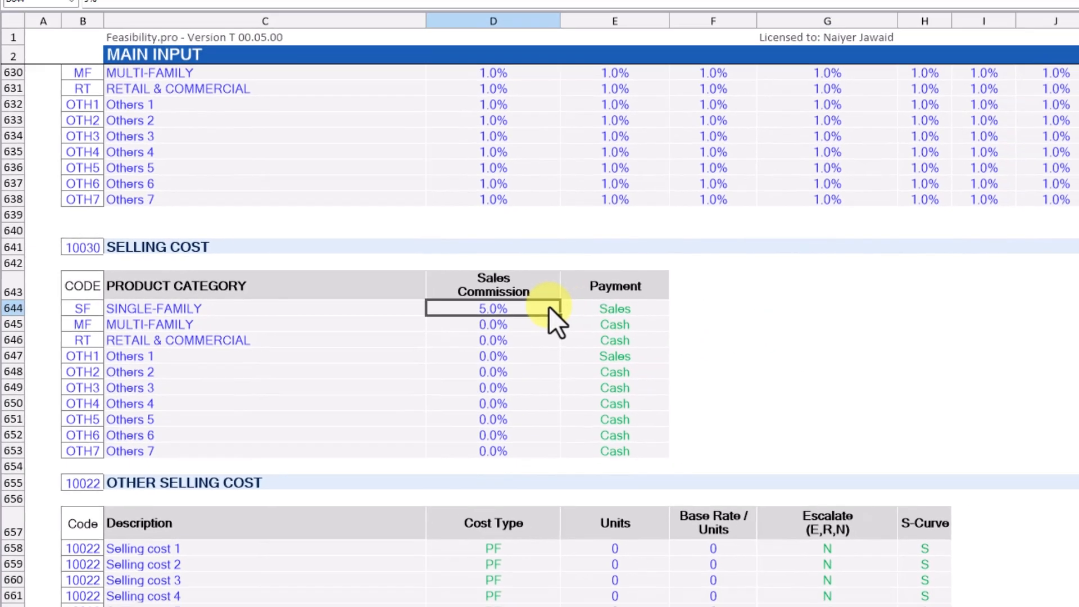
Examine the single-family sale price and the number-of-units column in the Sales section.
{"action": "scroll", "coordinate": [655, 351], "scroll_direction": "down", "scroll_amount": 4}
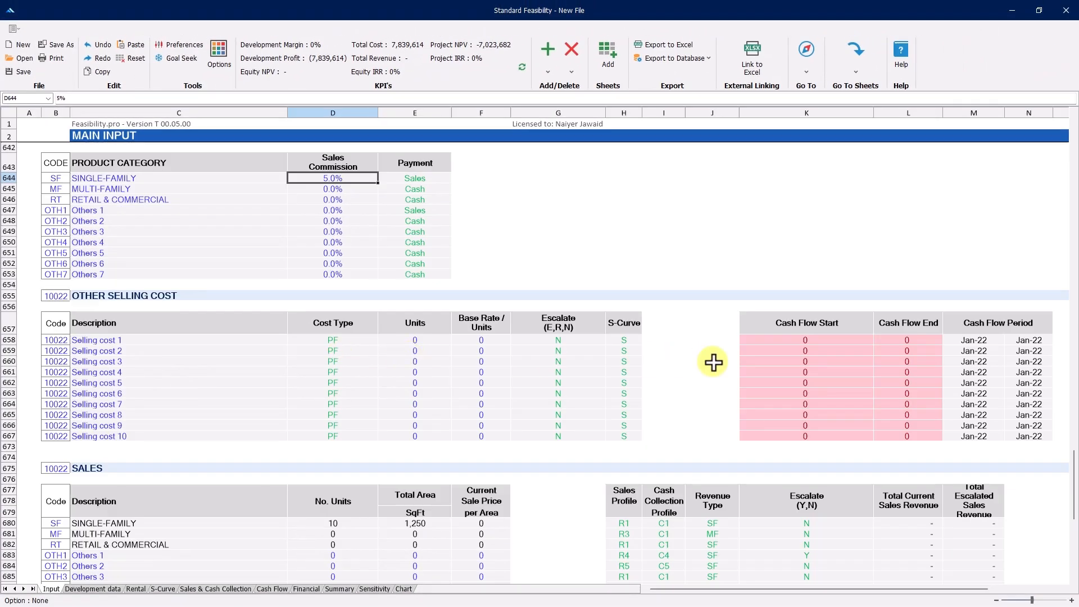
{"action": "scroll", "coordinate": [712, 363], "scroll_direction": "down", "scroll_amount": 4}
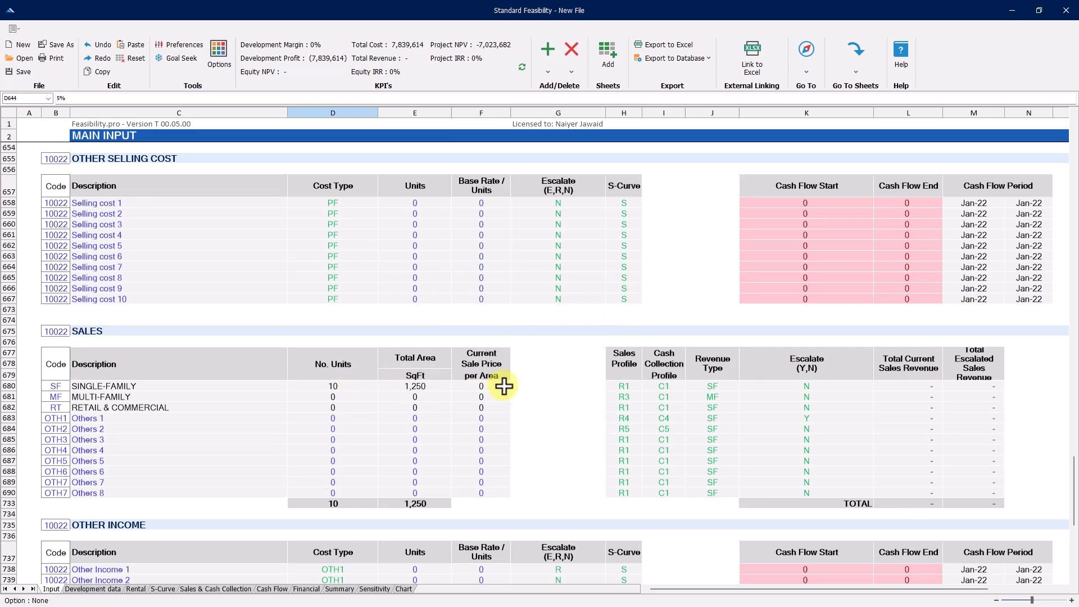
{"action": "left_click", "coordinate": [486, 384]}
{"action": "left_click", "coordinate": [315, 377]}
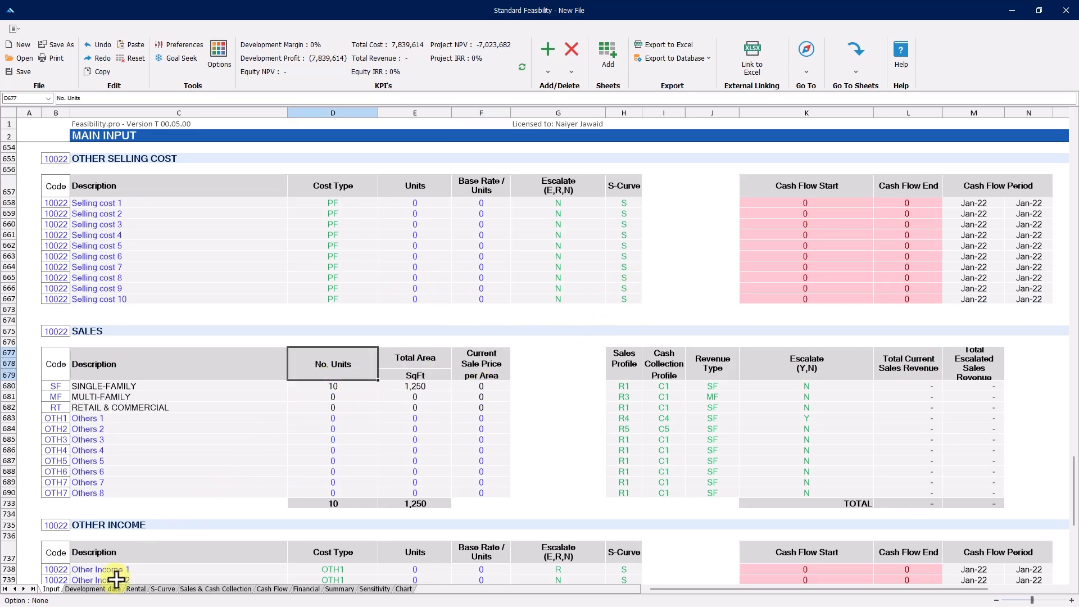
Open the Development data sheet and set Villa Type 1's parking per unit to 1.
{"action": "left_click", "coordinate": [93, 589]}
{"action": "scroll", "coordinate": [389, 496], "scroll_direction": "up", "scroll_amount": 15}
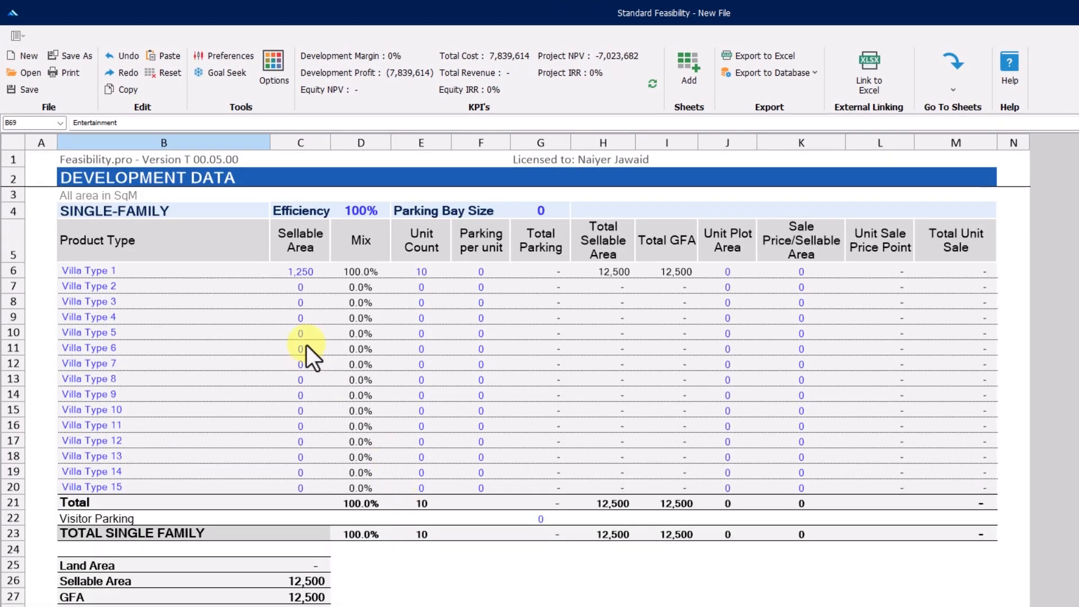
{"action": "left_click", "coordinate": [309, 274]}
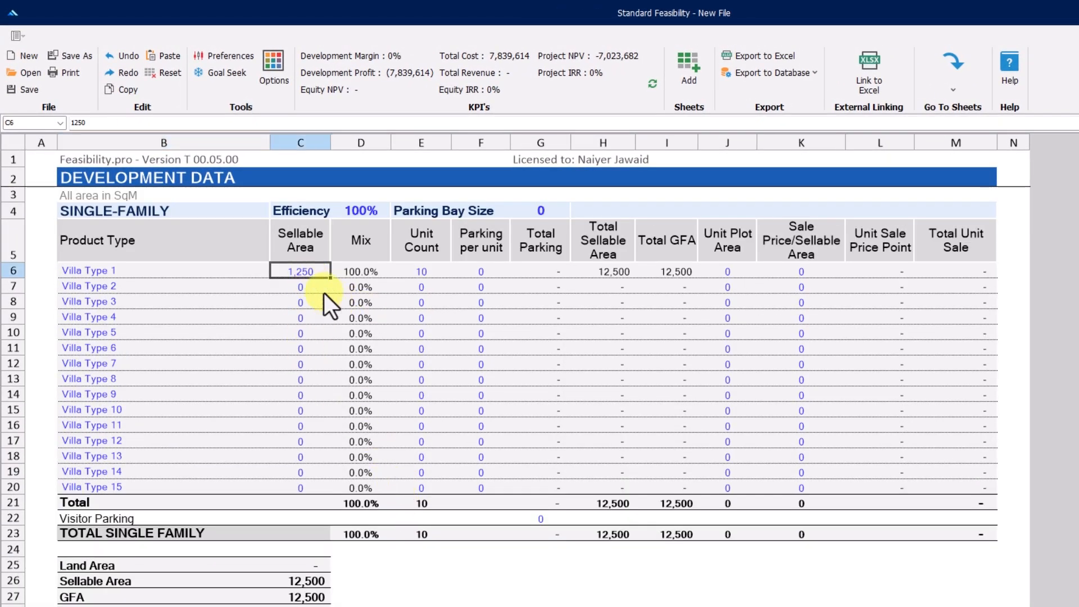
{"action": "left_click", "coordinate": [429, 275]}
{"action": "left_click", "coordinate": [482, 272]}
{"action": "type", "text": "1"}
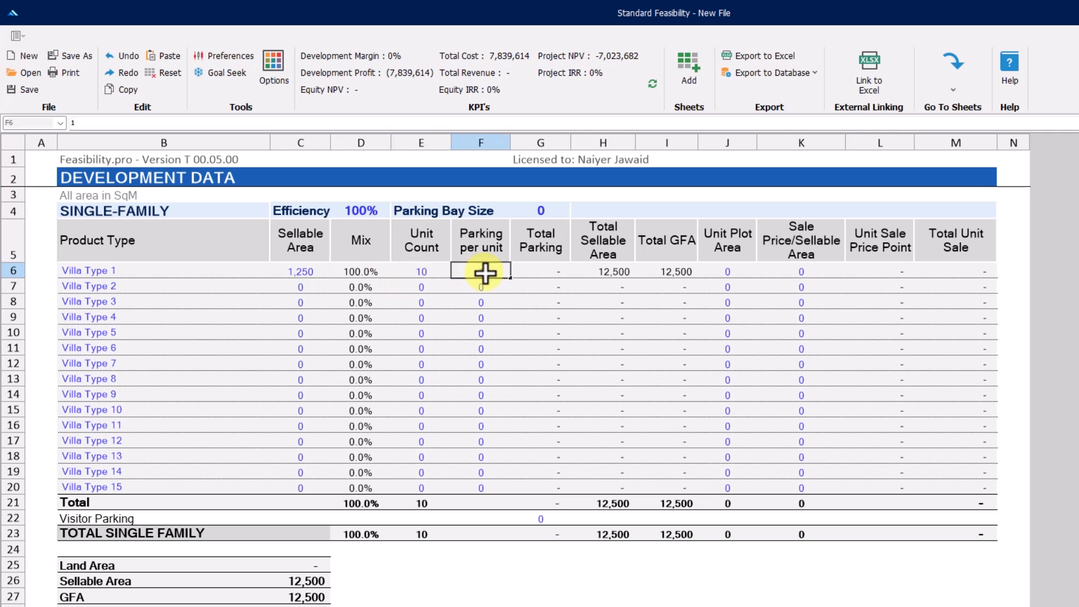
{"action": "key", "text": "Return"}
Set Villa Type 1's unit plot area to 1,500 and its sale price per sellable area to 1,500.
{"action": "left_click", "coordinate": [798, 271]}
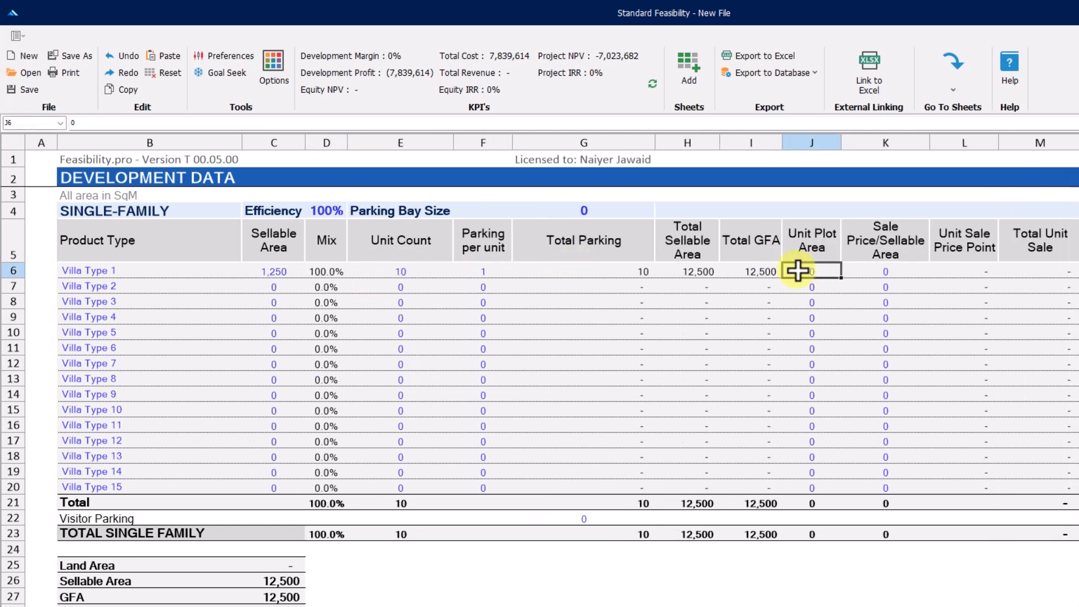
{"action": "type", "text": "1500"}
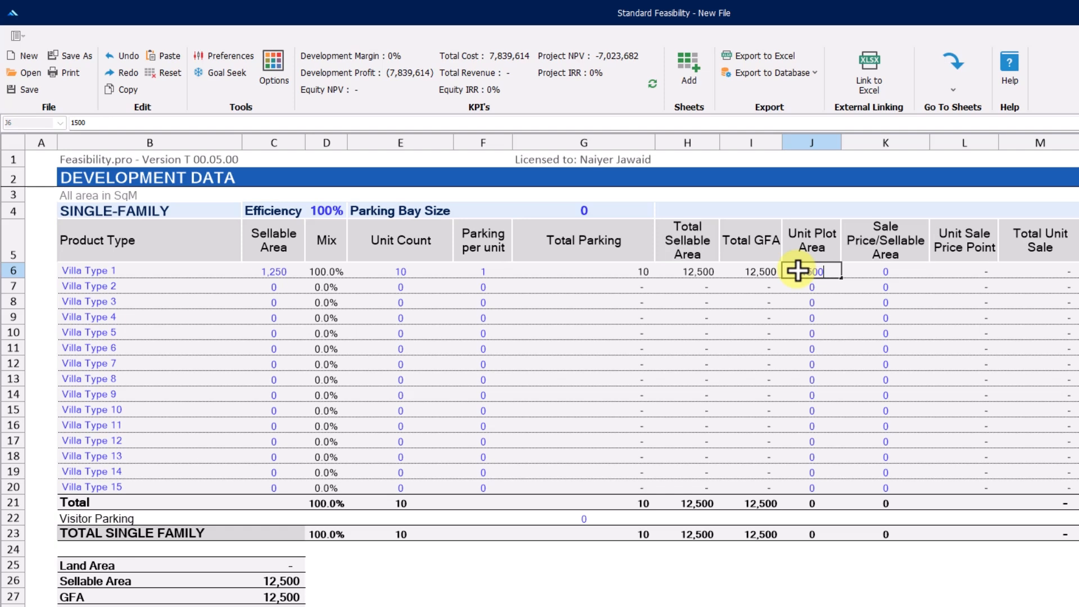
{"action": "key", "text": "Return"}
{"action": "left_click", "coordinate": [860, 273]}
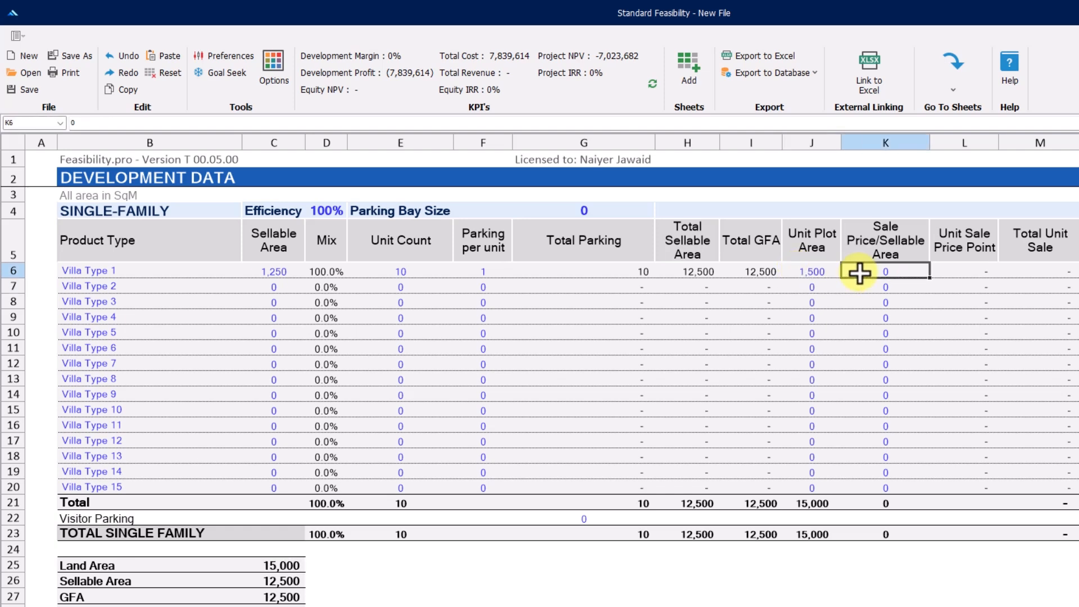
{"action": "type", "text": "1500"}
{"action": "key", "text": "Return"}
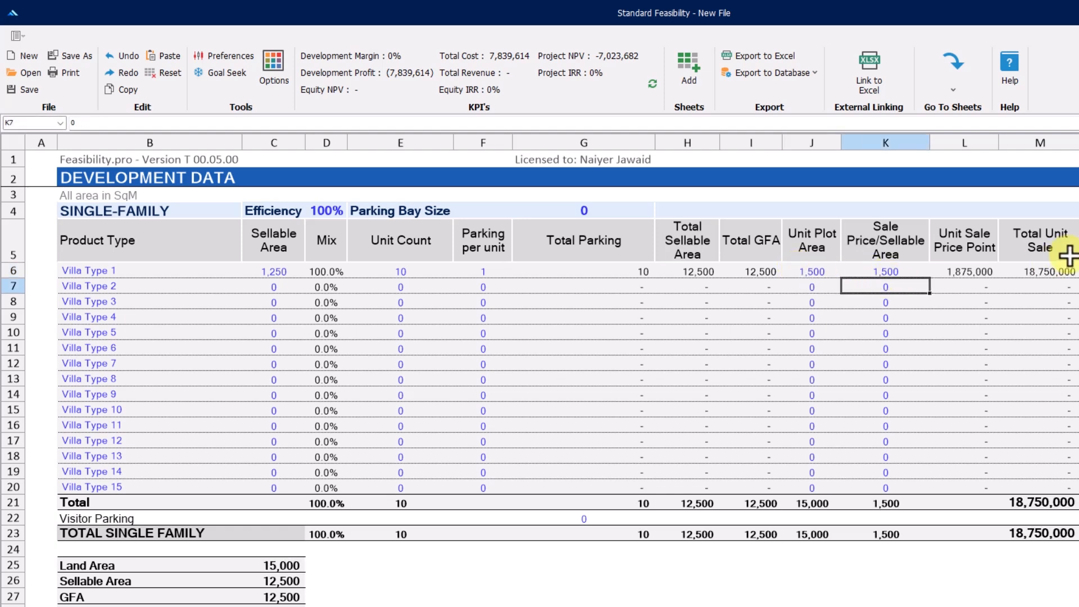
{"action": "left_click", "coordinate": [1052, 272]}
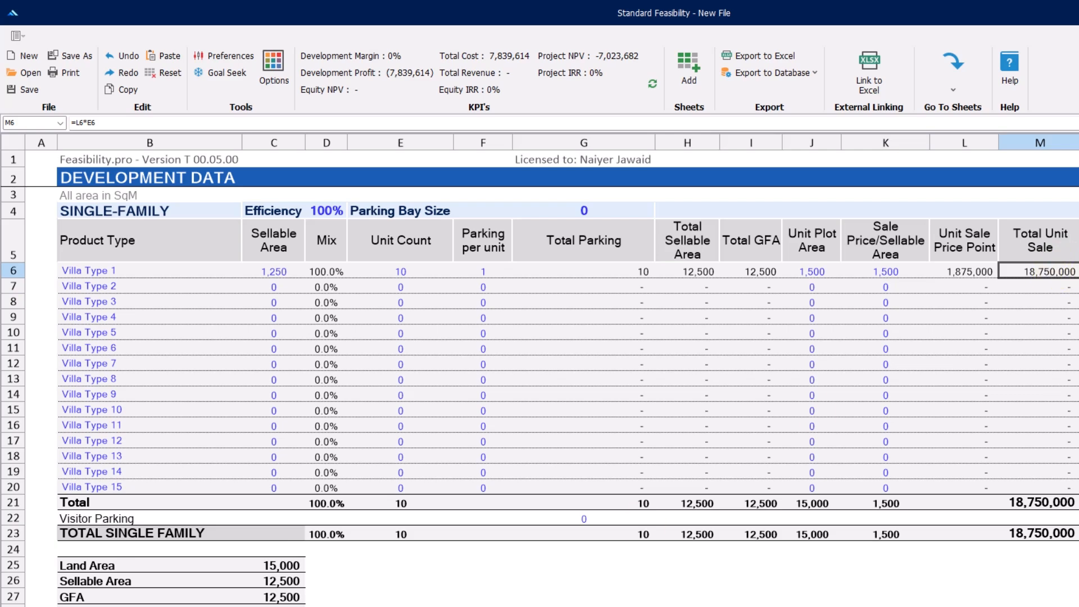
Return to the Input sheet and inspect the single-family sales revenue, sales profile and cash collection profile.
{"action": "key", "text": "ctrl+Page_Down"}
{"action": "left_click", "coordinate": [1078, 483]}
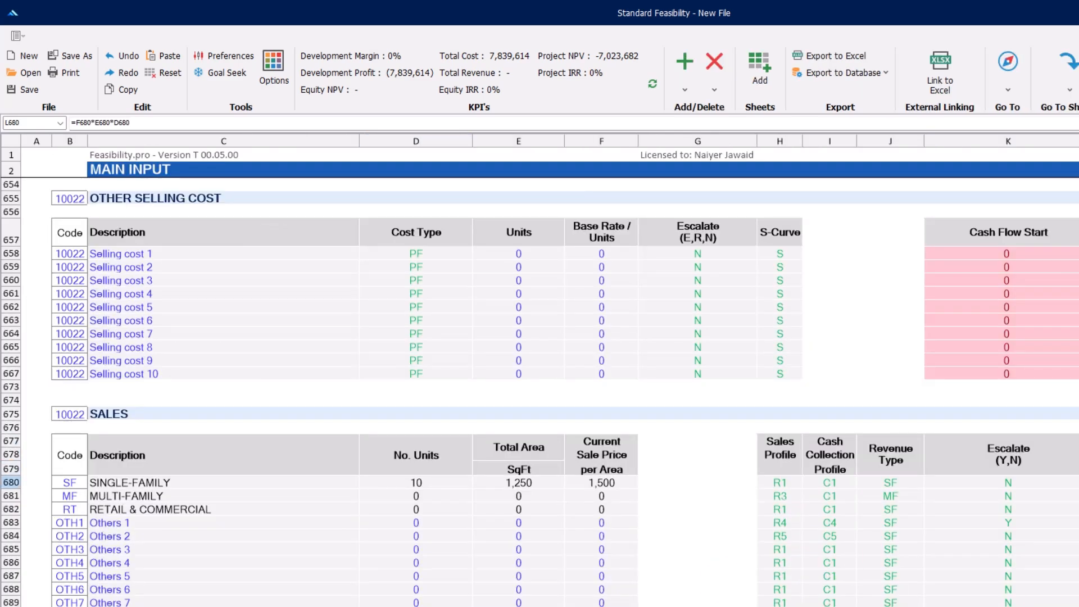
{"action": "key", "text": "Right"}
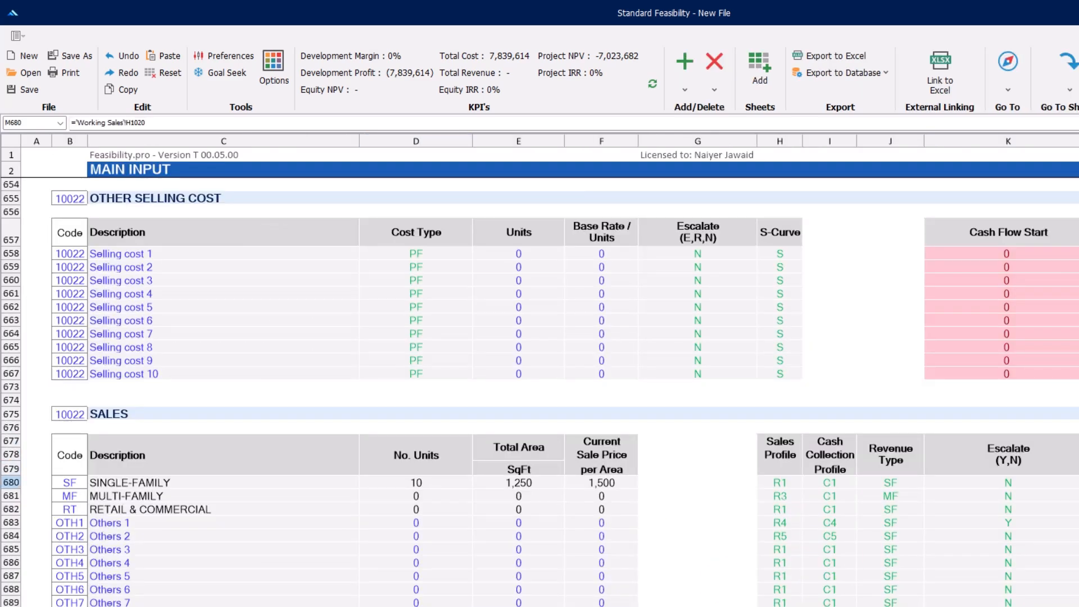
{"action": "left_click", "coordinate": [780, 485]}
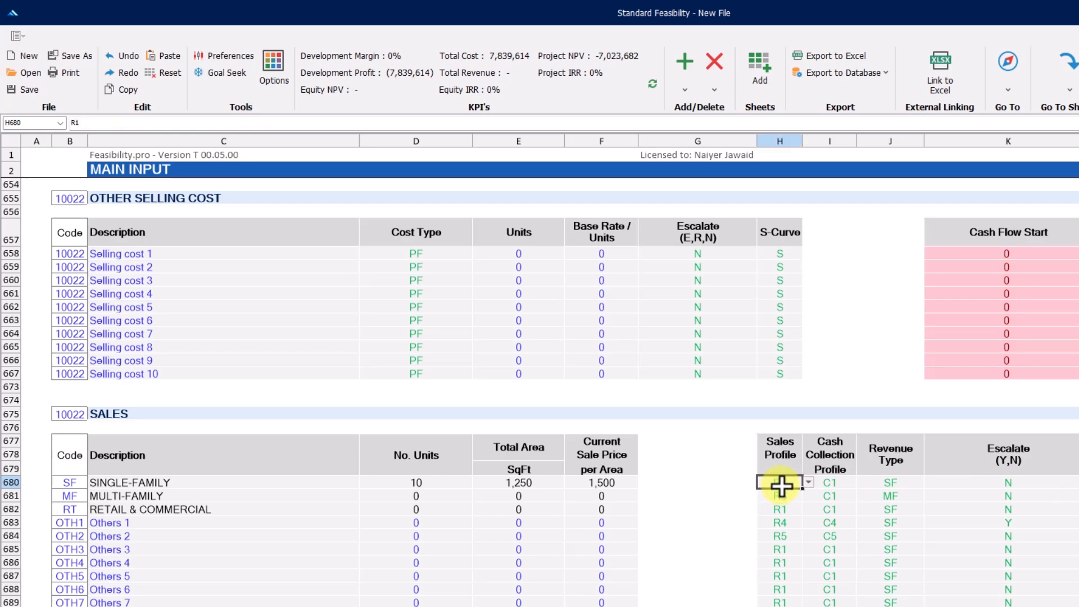
{"action": "left_click", "coordinate": [838, 482]}
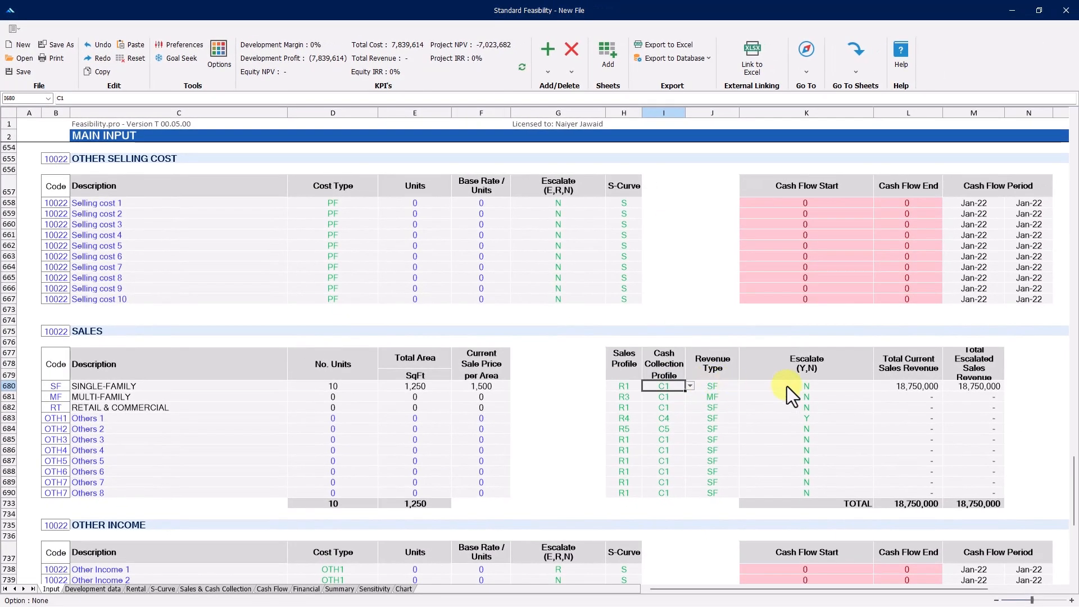
Set Escalate to Y for single-family sales and refresh the project KPIs.
{"action": "left_click", "coordinate": [790, 388]}
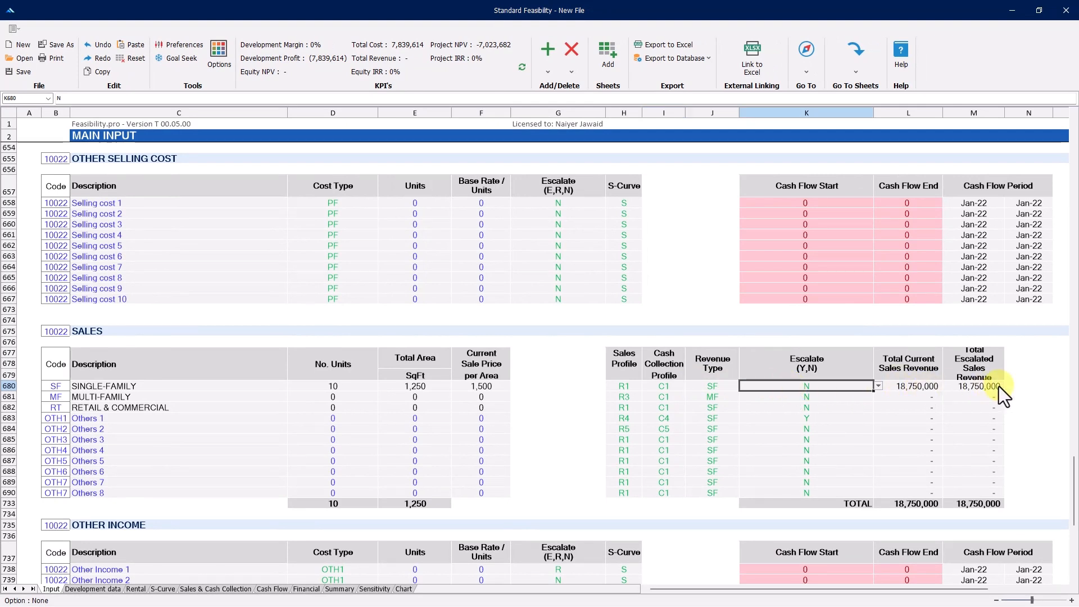
{"action": "left_click", "coordinate": [878, 386]}
{"action": "left_click", "coordinate": [808, 394]}
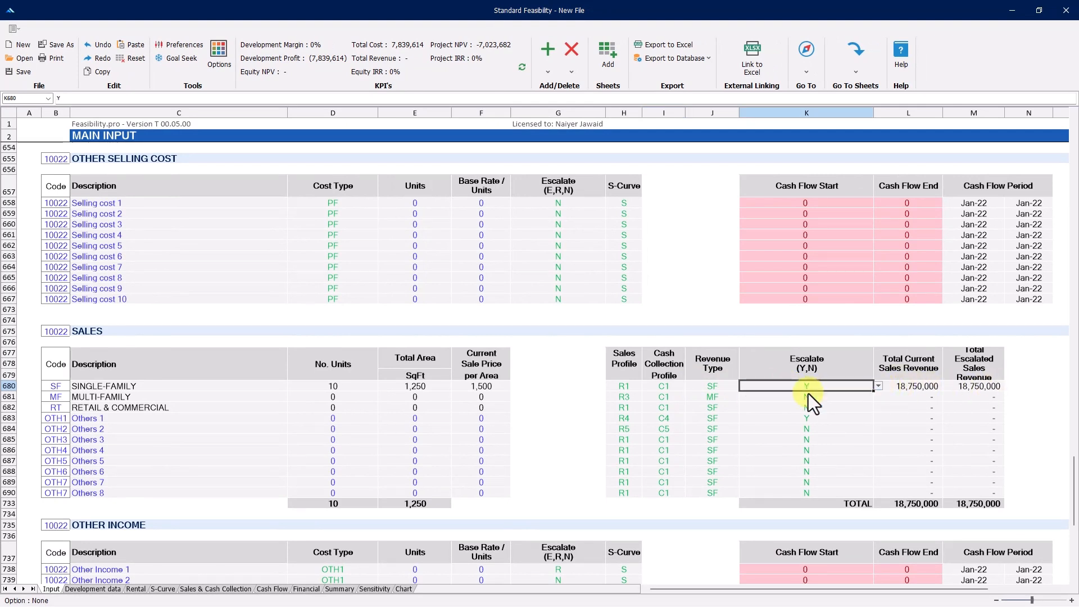
{"action": "left_click", "coordinate": [778, 419]}
{"action": "left_click", "coordinate": [975, 388]}
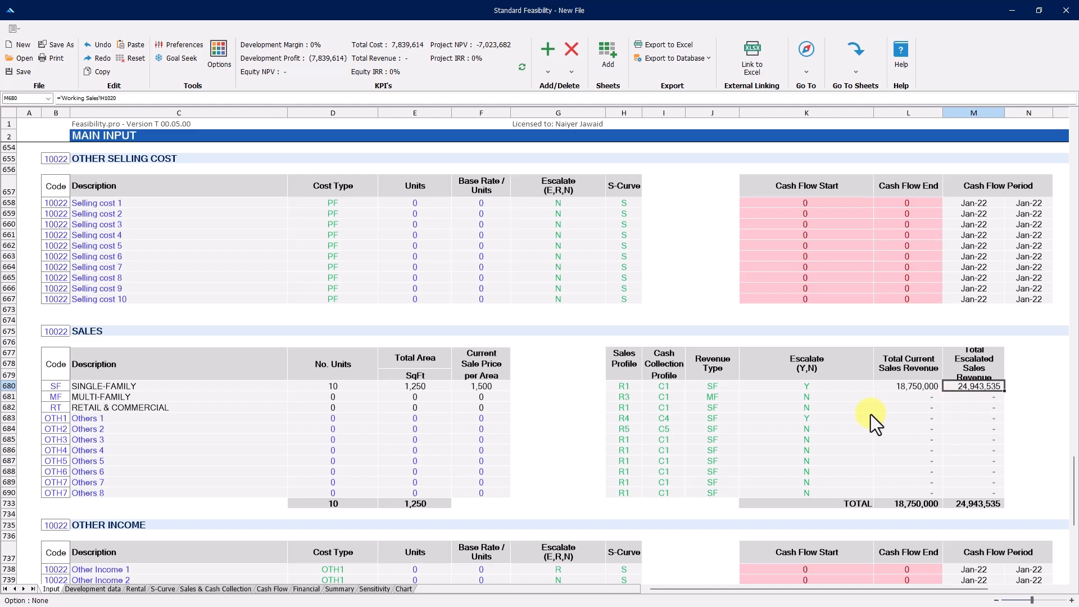
{"action": "left_click", "coordinate": [524, 67]}
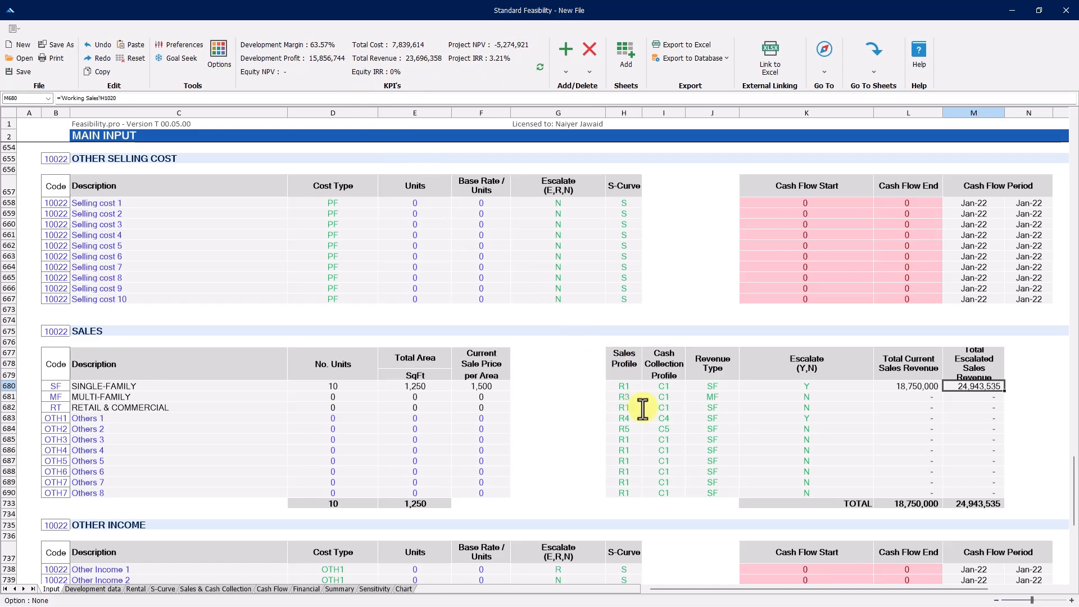
Open the Sales & Cash Collection sheet and examine the sales profile codes R1 to R5.
{"action": "left_click_drag", "start_coordinate": [624, 386], "coordinate": [663, 387]}
{"action": "left_click", "coordinate": [226, 589]}
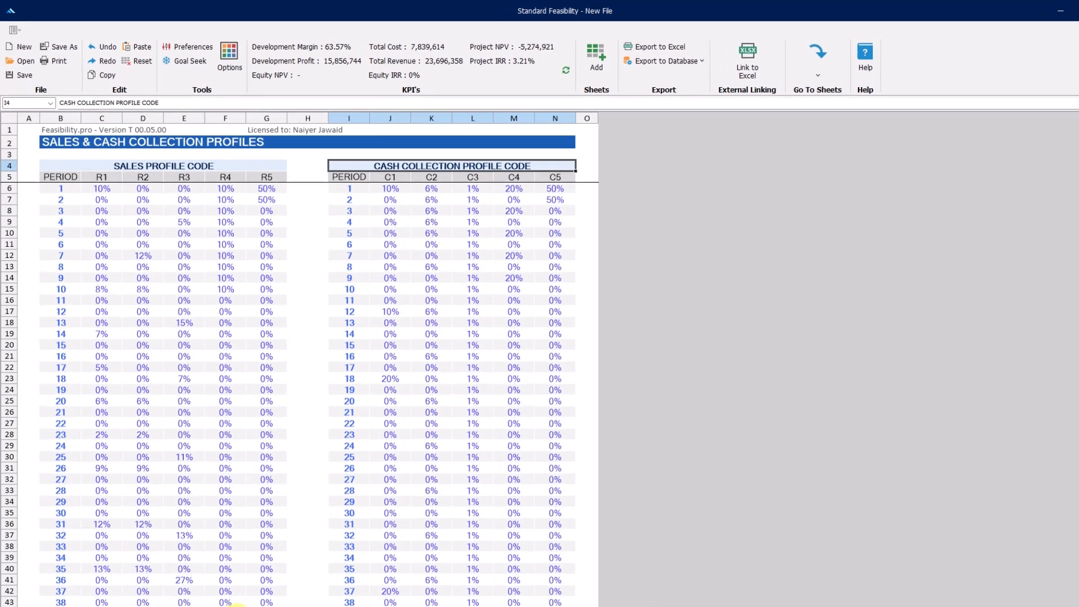
{"action": "left_click_drag", "start_coordinate": [97, 169], "coordinate": [254, 169]}
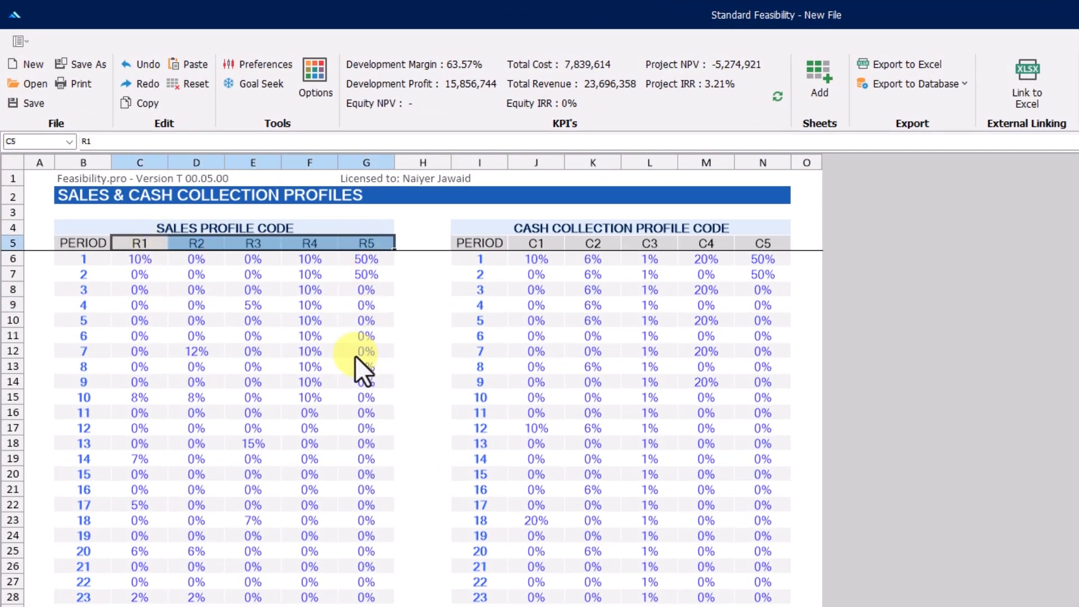
Examine the cash collection profile codes C1 to C5 and compare the period 1 percentages of profiles R1 and C1.
{"action": "left_click_drag", "start_coordinate": [538, 246], "coordinate": [737, 253]}
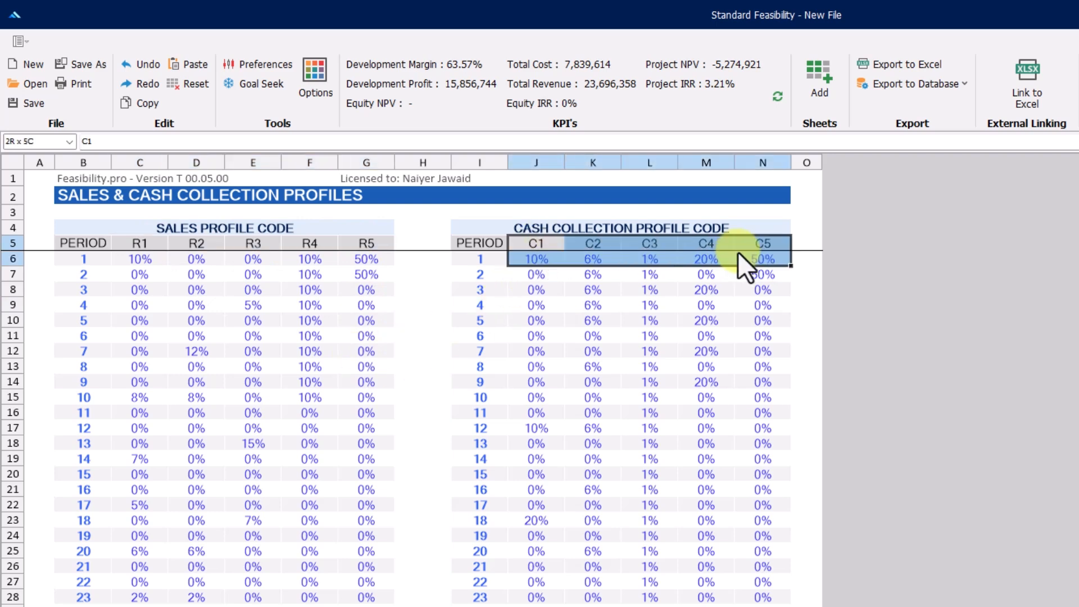
{"action": "left_click", "coordinate": [153, 274]}
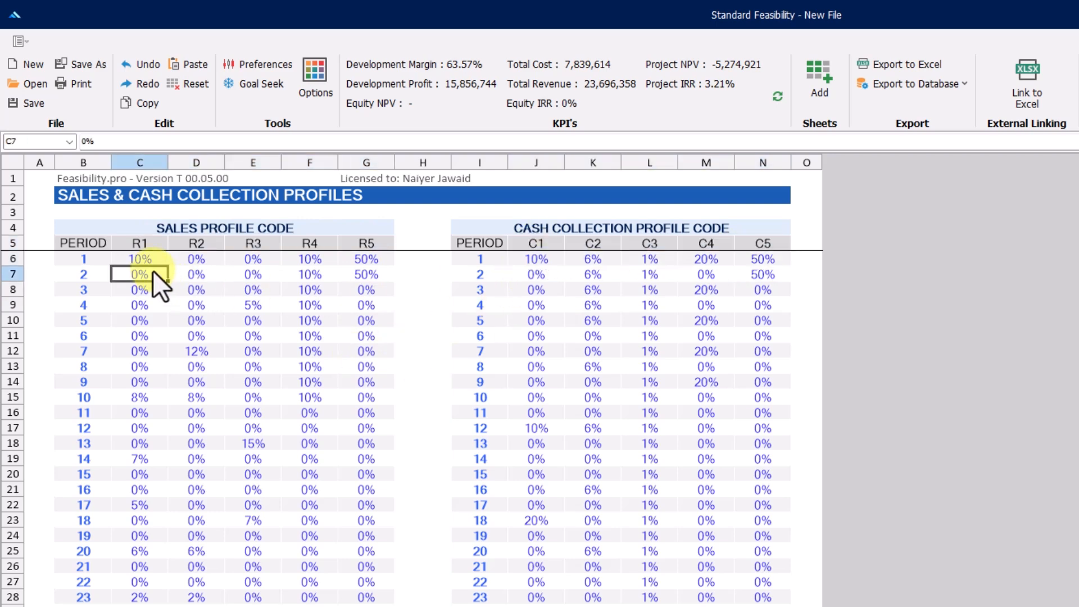
{"action": "left_click_drag", "start_coordinate": [99, 262], "coordinate": [100, 384]}
{"action": "left_click_drag", "start_coordinate": [154, 265], "coordinate": [143, 422]}
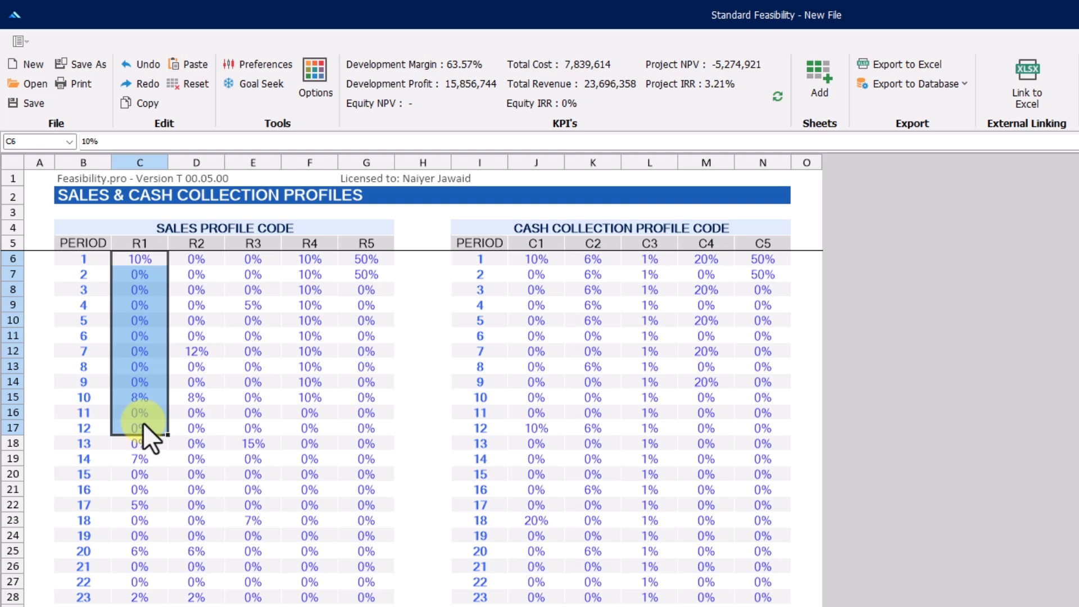
{"action": "left_click", "coordinate": [143, 260]}
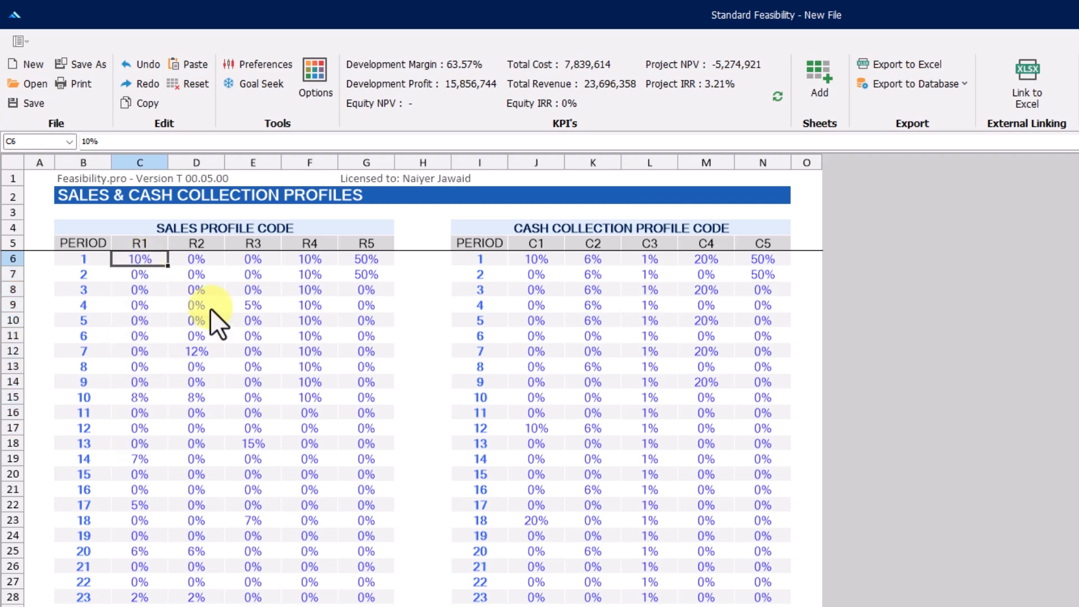
{"action": "left_click", "coordinate": [547, 259]}
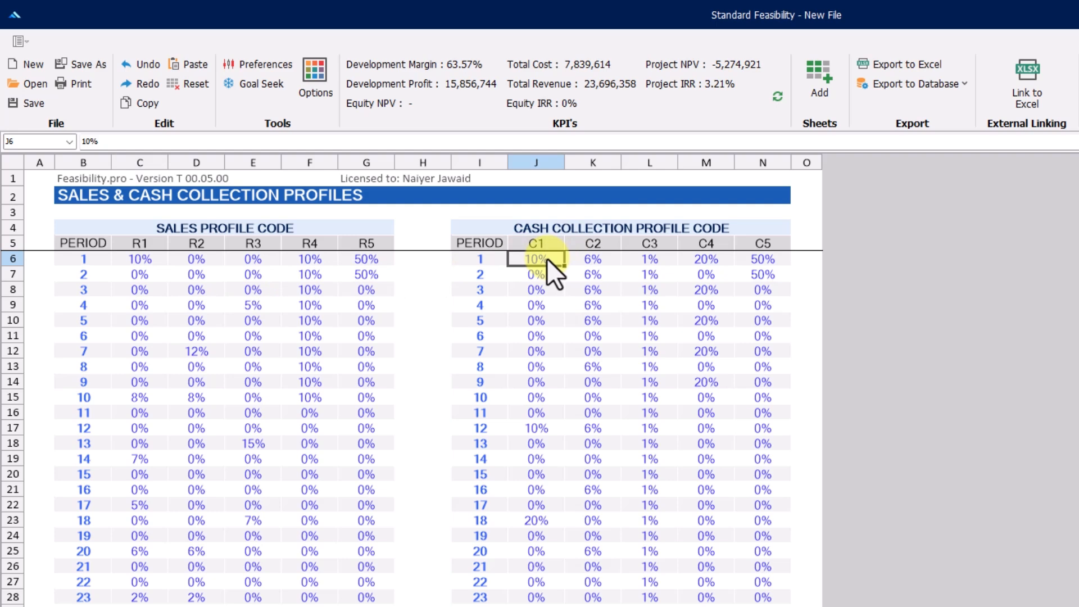
{"action": "left_click", "coordinate": [497, 261]}
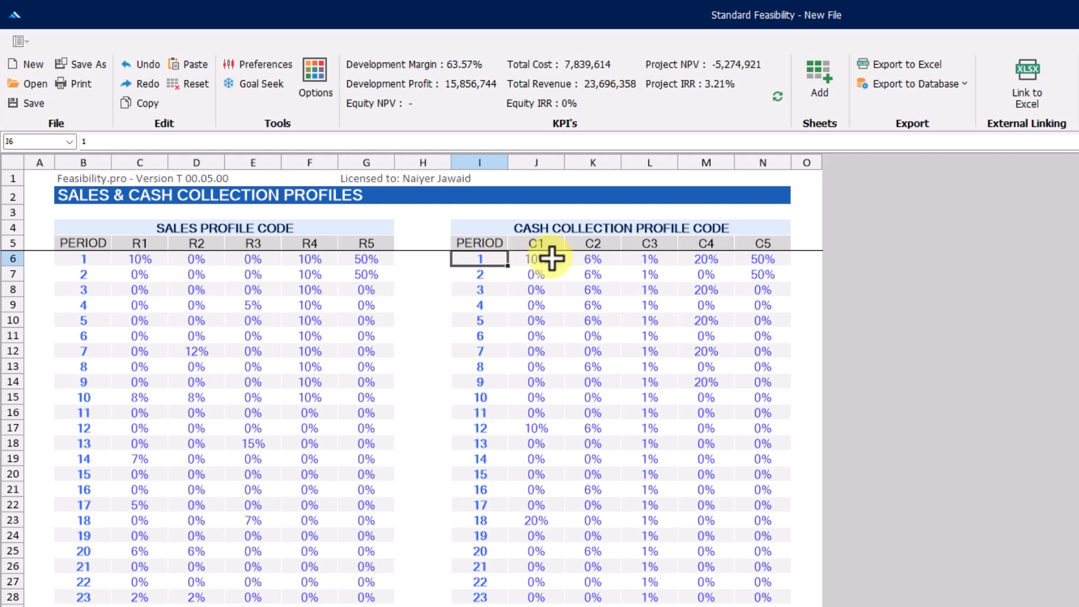
{"action": "left_click", "coordinate": [551, 260]}
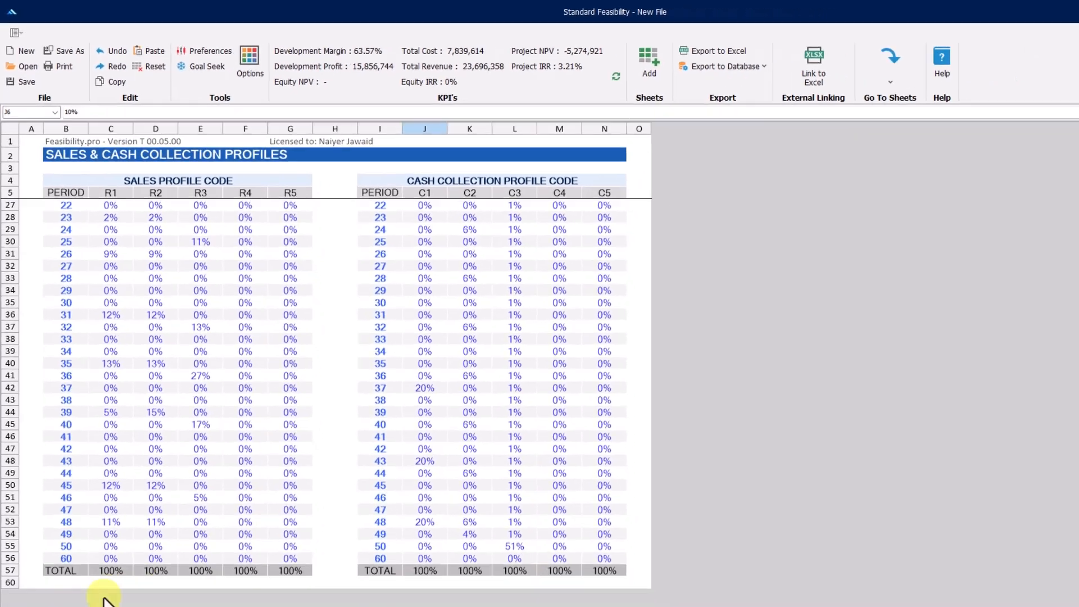
Return to the Input sheet and set the developer's equity Injected in Total upfront to 2,500,000.
{"action": "left_click", "coordinate": [51, 589]}
{"action": "scroll", "coordinate": [487, 336], "scroll_direction": "down", "scroll_amount": 1}
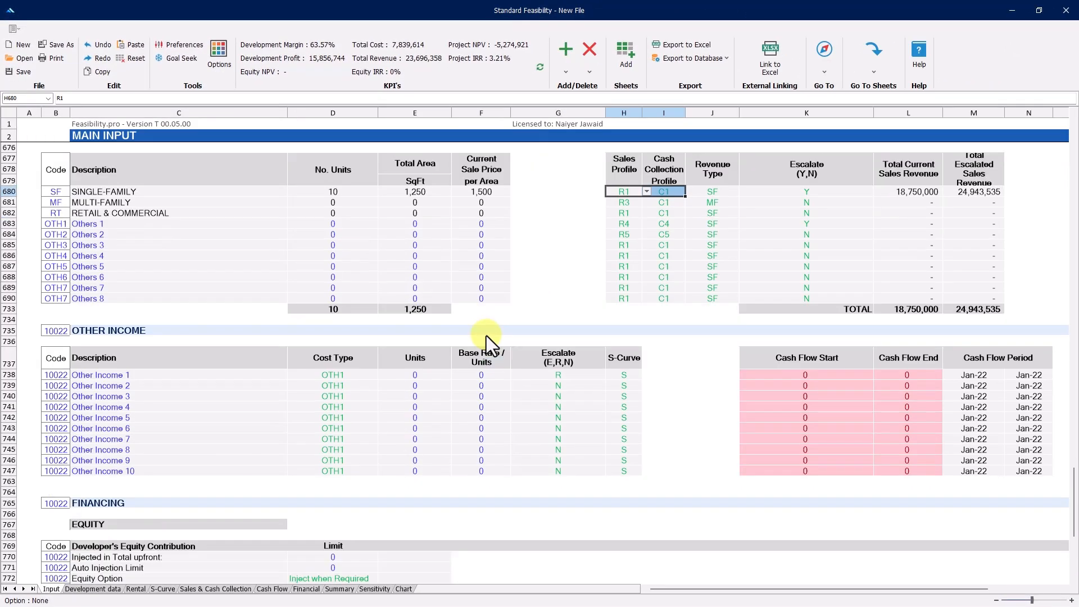
{"action": "left_click", "coordinate": [303, 382]}
{"action": "scroll", "coordinate": [303, 383], "scroll_direction": "down", "scroll_amount": 5}
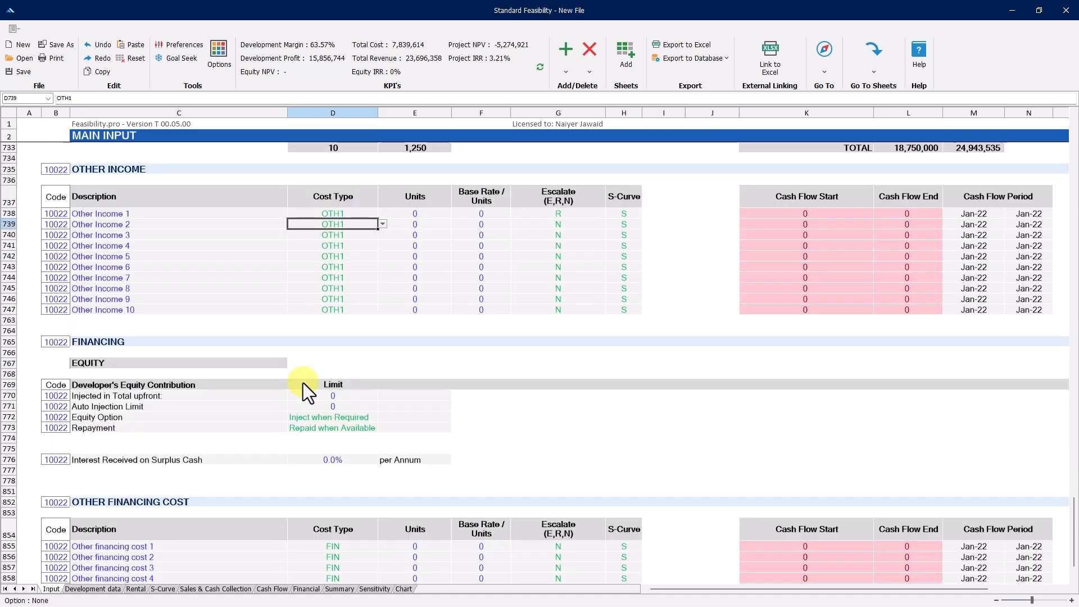
{"action": "left_click", "coordinate": [332, 398]}
{"action": "type", "text": "2500000"}
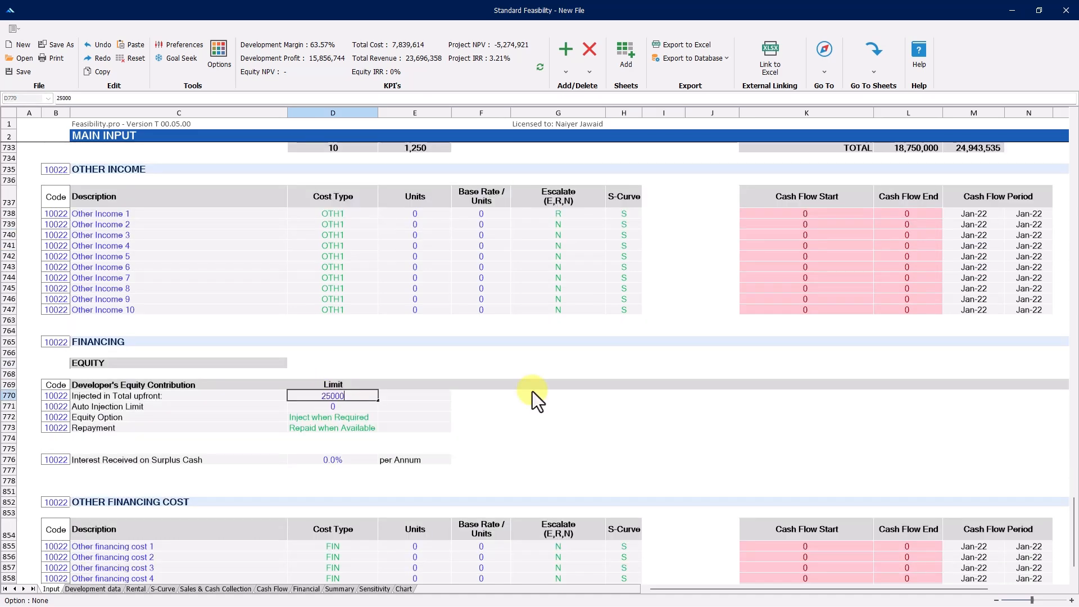
{"action": "key", "text": "Return"}
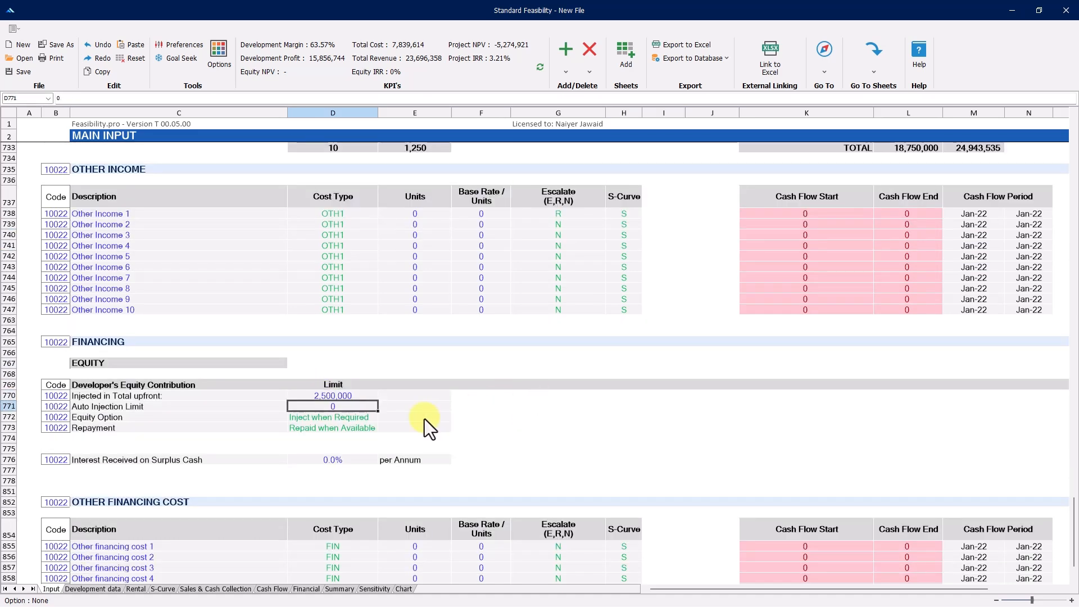
Set the developer's equity Auto Injection Limit to 1,500,000.
{"action": "type", "text": "15000000"}
{"action": "key", "text": "Return"}
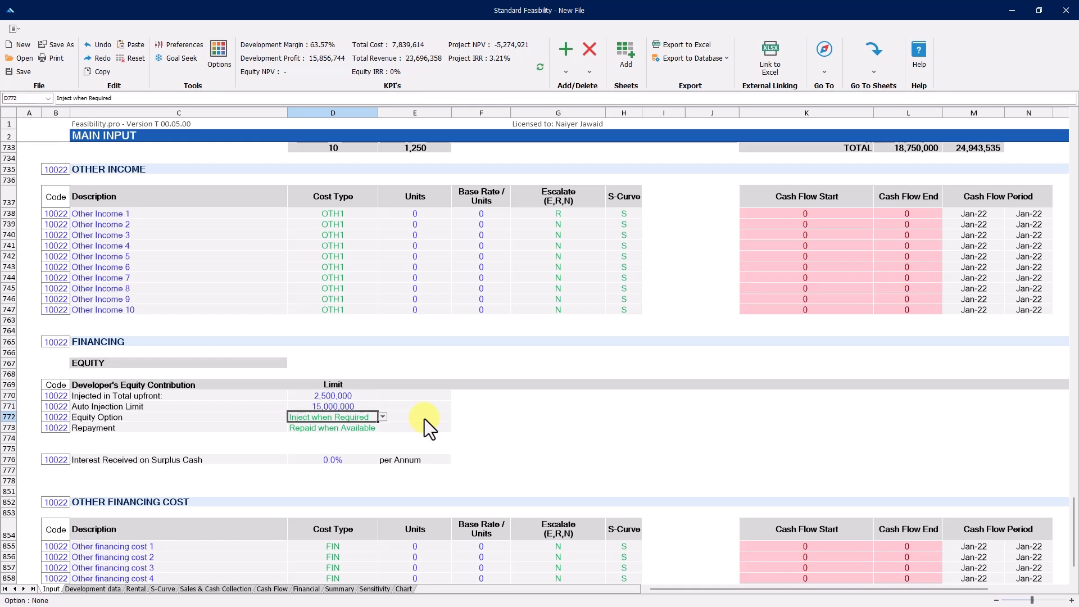
{"action": "left_click", "coordinate": [350, 403]}
{"action": "type", "text": "1500000"}
{"action": "key", "text": "Return"}
Switch the Equity Option to Injected the Total Upfront and back to Inject when Required.
{"action": "left_click", "coordinate": [383, 417]}
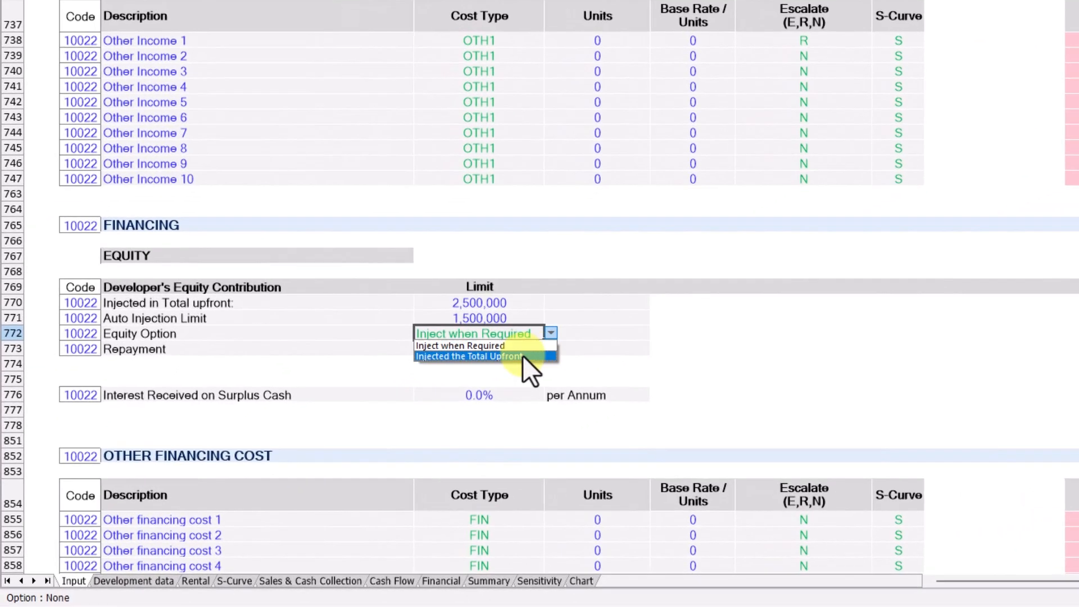
{"action": "left_click", "coordinate": [363, 433]}
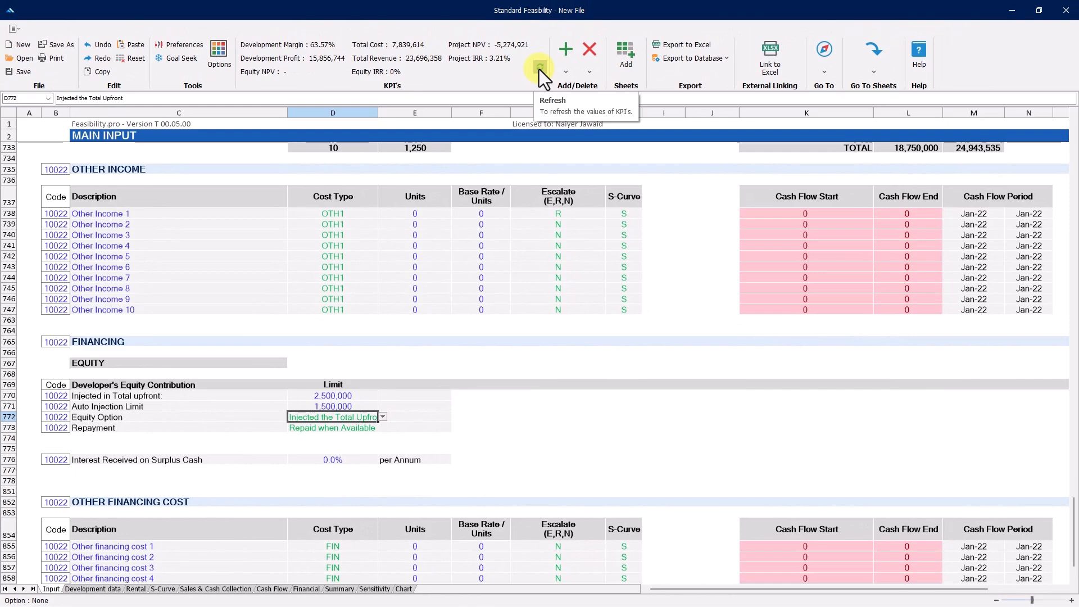
{"action": "left_click", "coordinate": [383, 417]}
{"action": "left_click", "coordinate": [345, 425]}
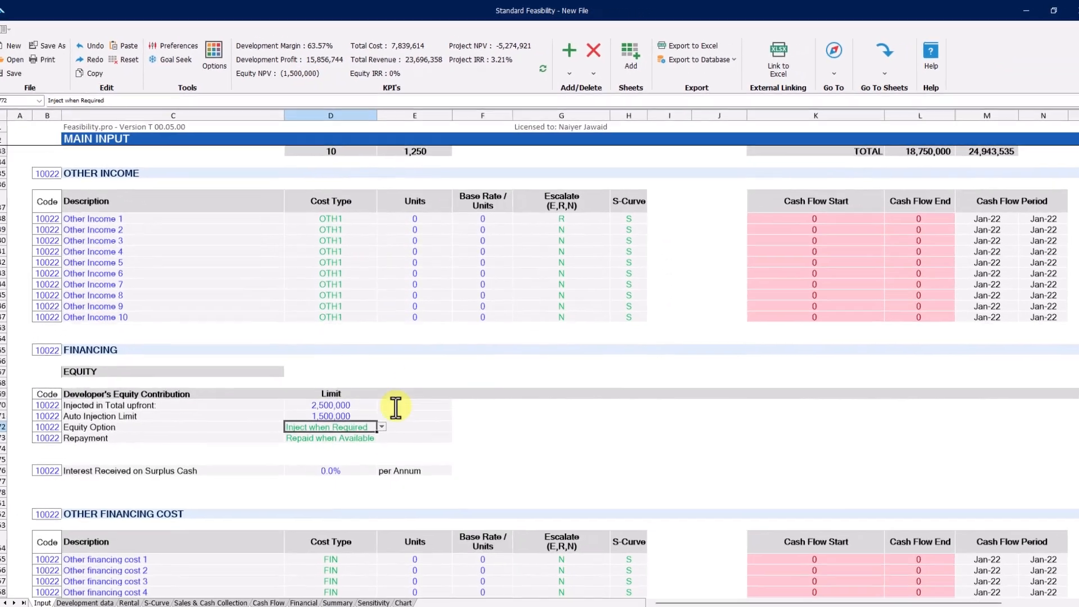
Set the Interest Received on Surplus Cash to 5% per annum and refresh the project KPIs.
{"action": "left_click", "coordinate": [371, 439]}
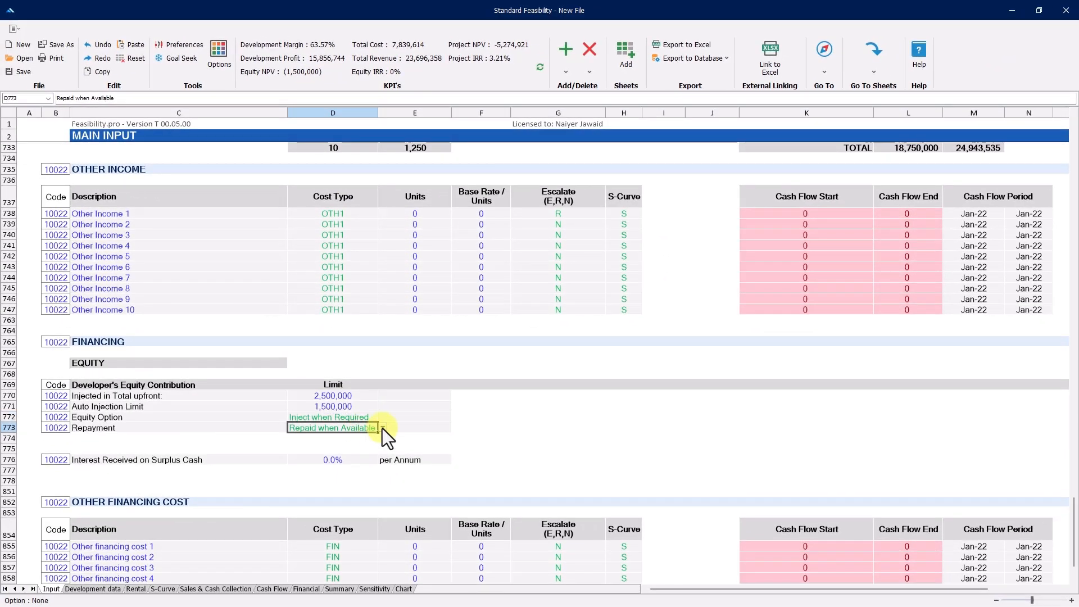
{"action": "scroll", "coordinate": [382, 429], "scroll_direction": "down", "scroll_amount": 3}
{"action": "left_click", "coordinate": [349, 349]}
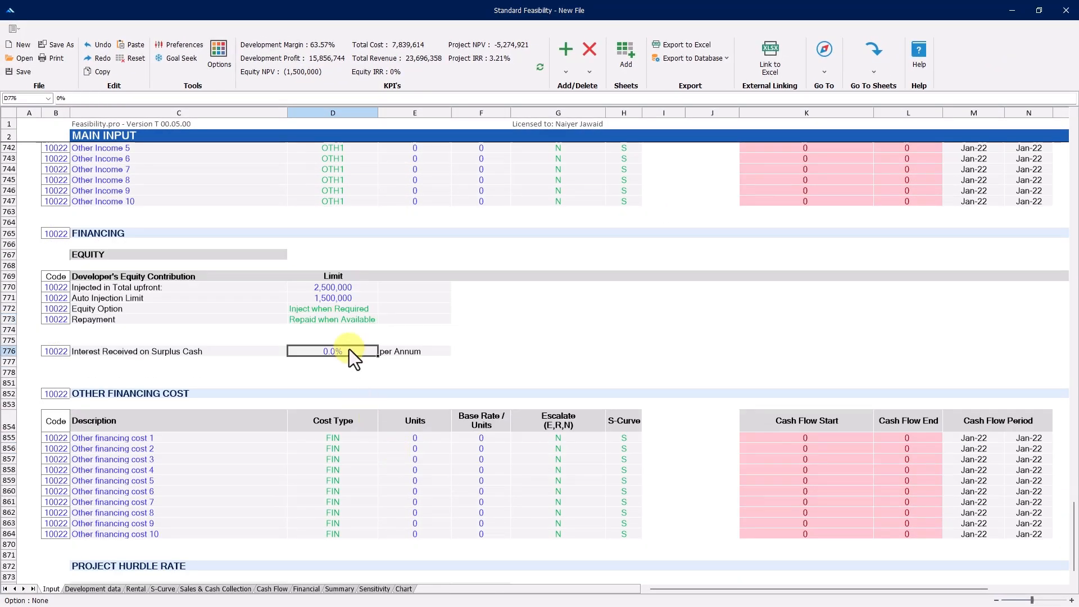
{"action": "type", "text": "5"}
{"action": "key", "text": "Return"}
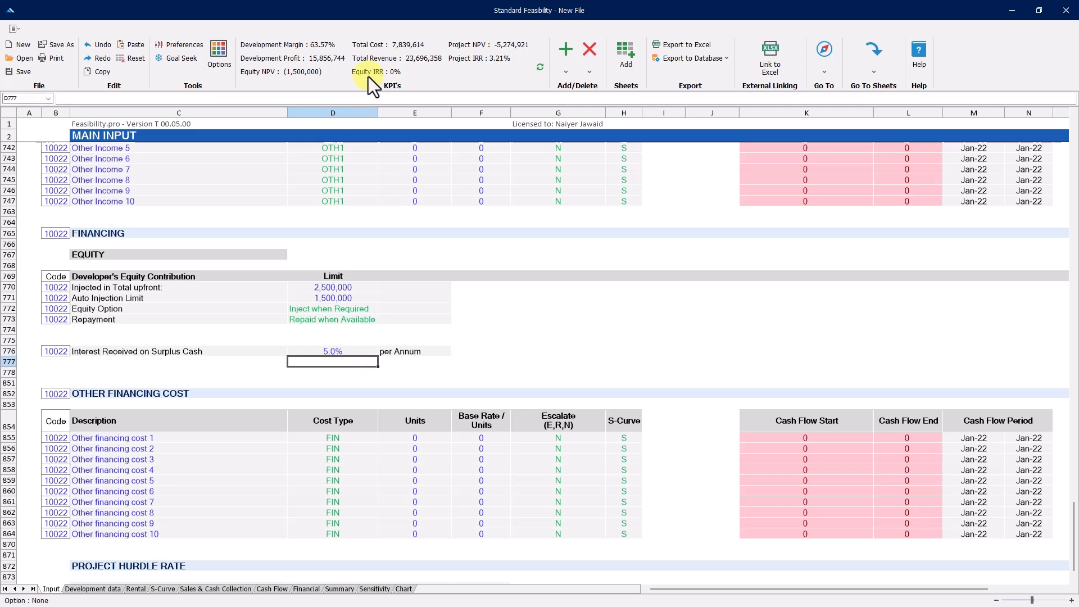
{"action": "left_click", "coordinate": [541, 67]}
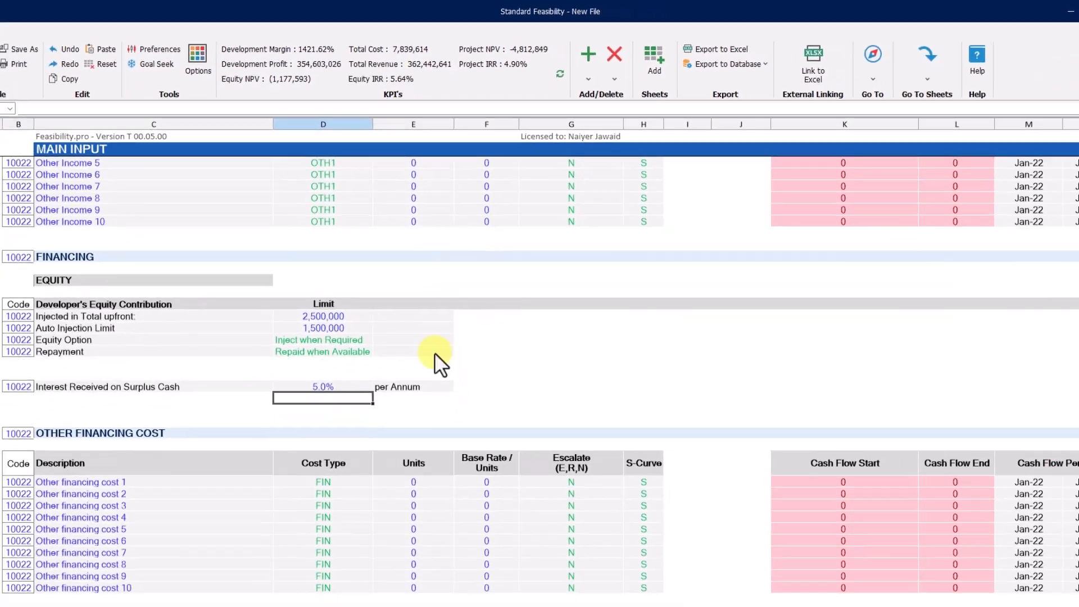
Review the remaining Input sections and look through the Development data, Rental, S-Curve and Sales & Cash Collection sheets.
{"action": "scroll", "coordinate": [332, 293], "scroll_direction": "down", "scroll_amount": 5}
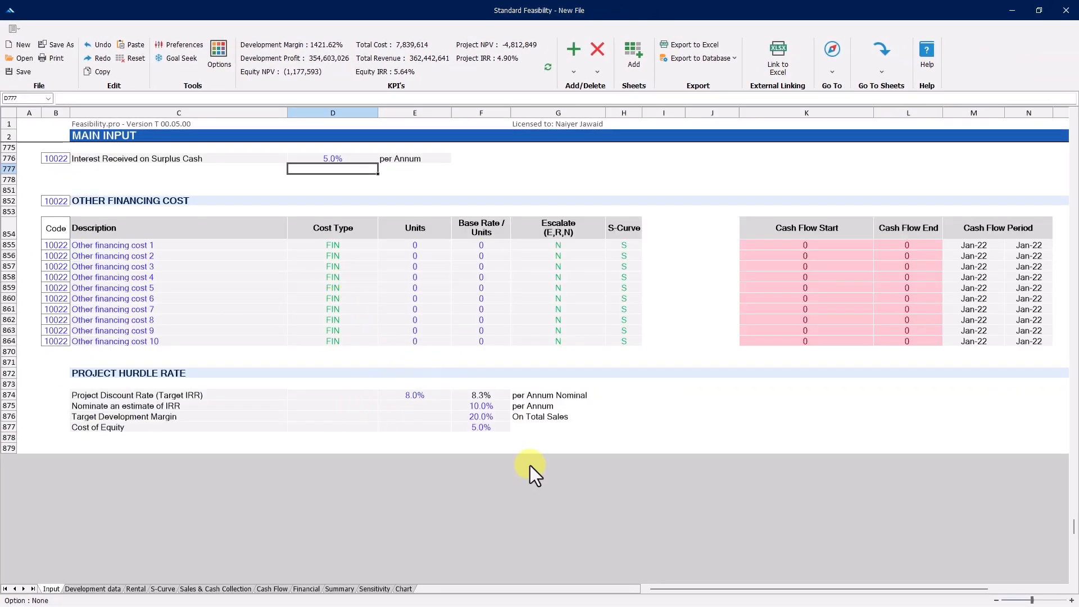
{"action": "left_click", "coordinate": [95, 588]}
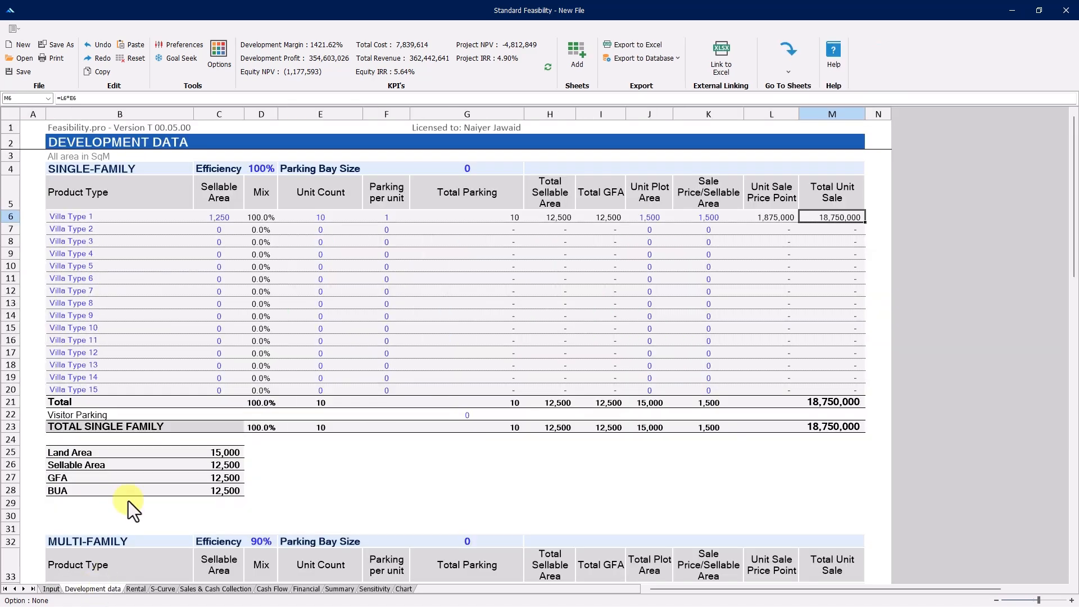
{"action": "left_click", "coordinate": [141, 588]}
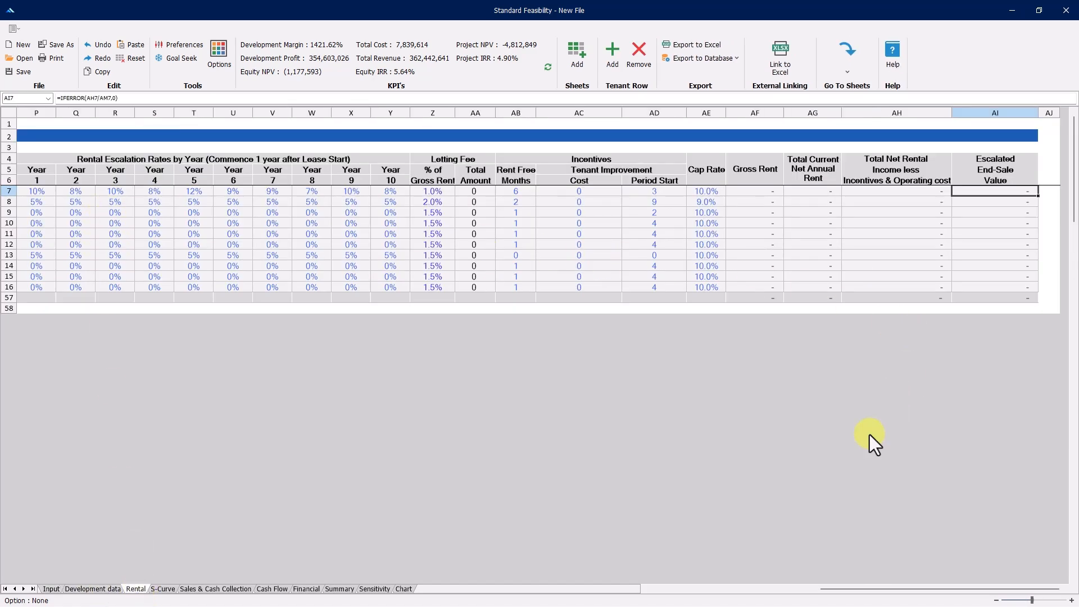
{"action": "left_click_drag", "start_coordinate": [831, 590], "coordinate": [204, 601]}
{"action": "left_click", "coordinate": [160, 588]}
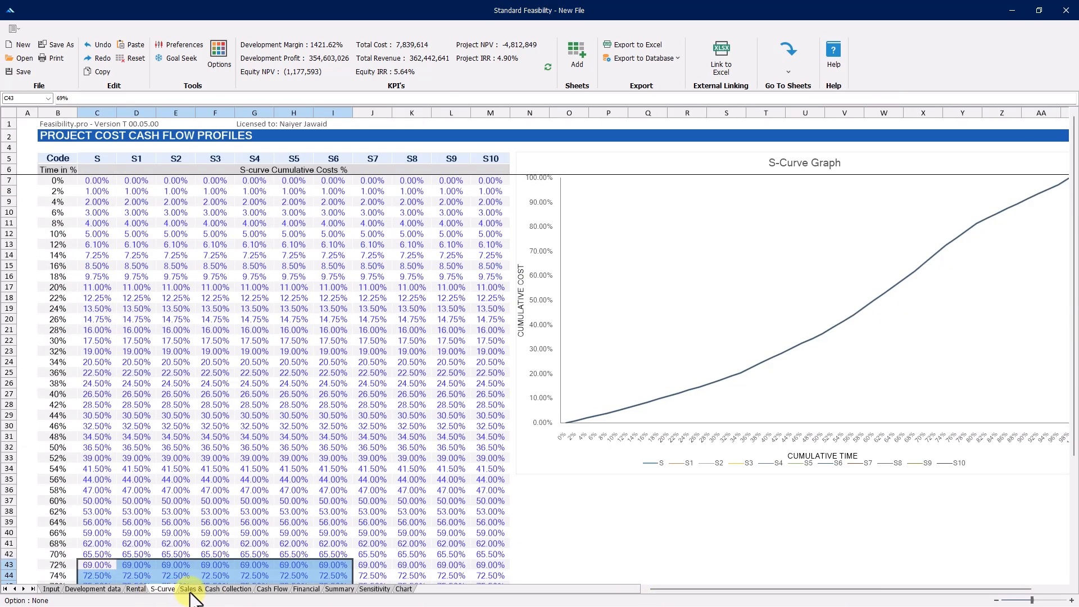
{"action": "left_click", "coordinate": [196, 588]}
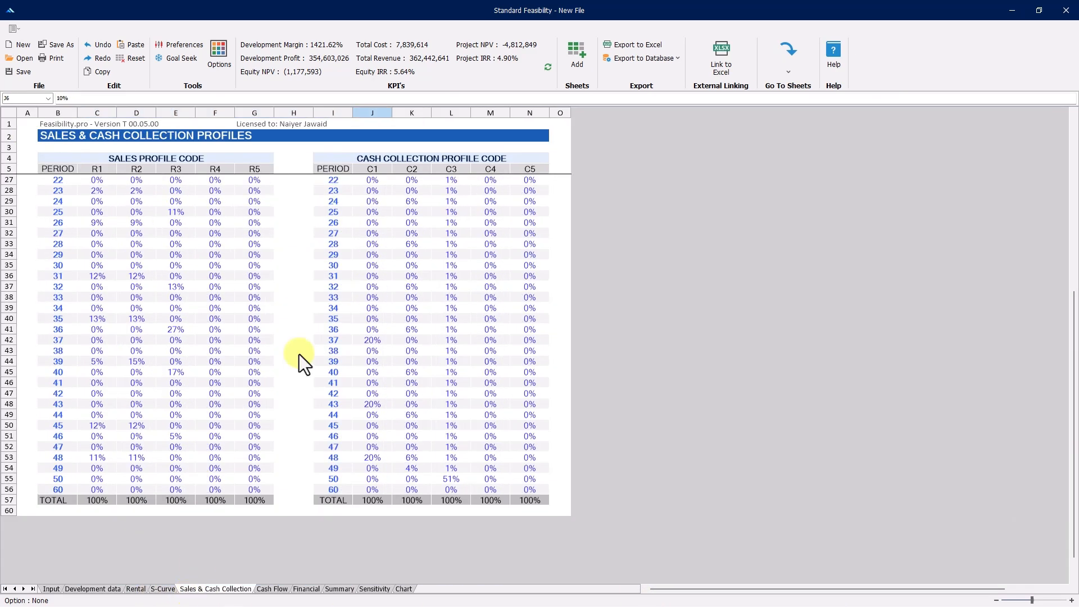
In the Cash Flow sheet's details, set Land, Master Development and Infrastructure, and Statutory Fees and Insurance costs to Sub Total.
{"action": "left_click", "coordinate": [281, 588]}
{"action": "scroll", "coordinate": [416, 368], "scroll_direction": "down", "scroll_amount": 10}
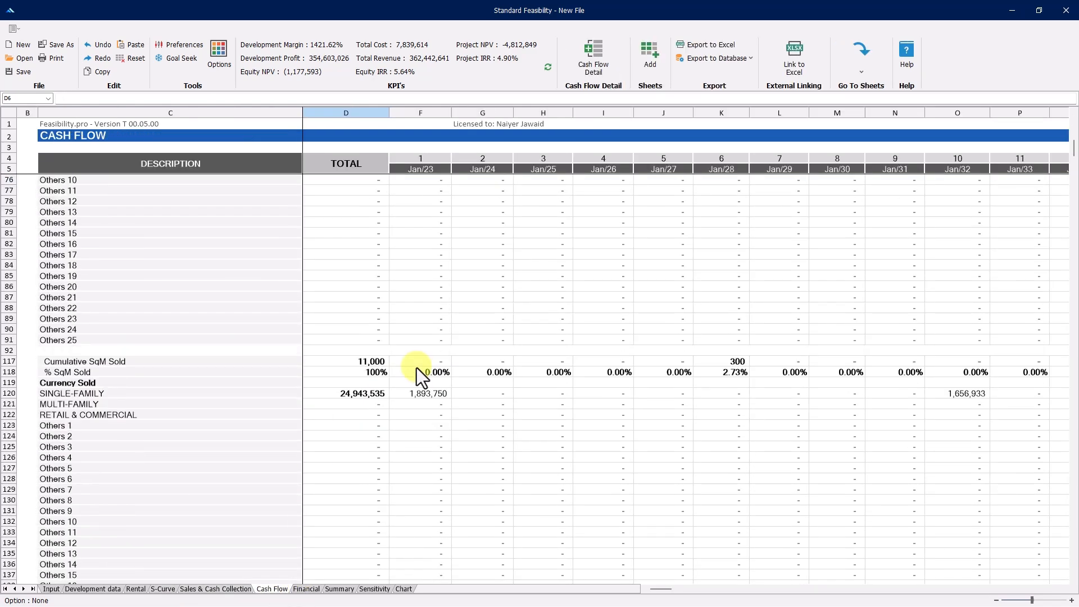
{"action": "left_click", "coordinate": [602, 64]}
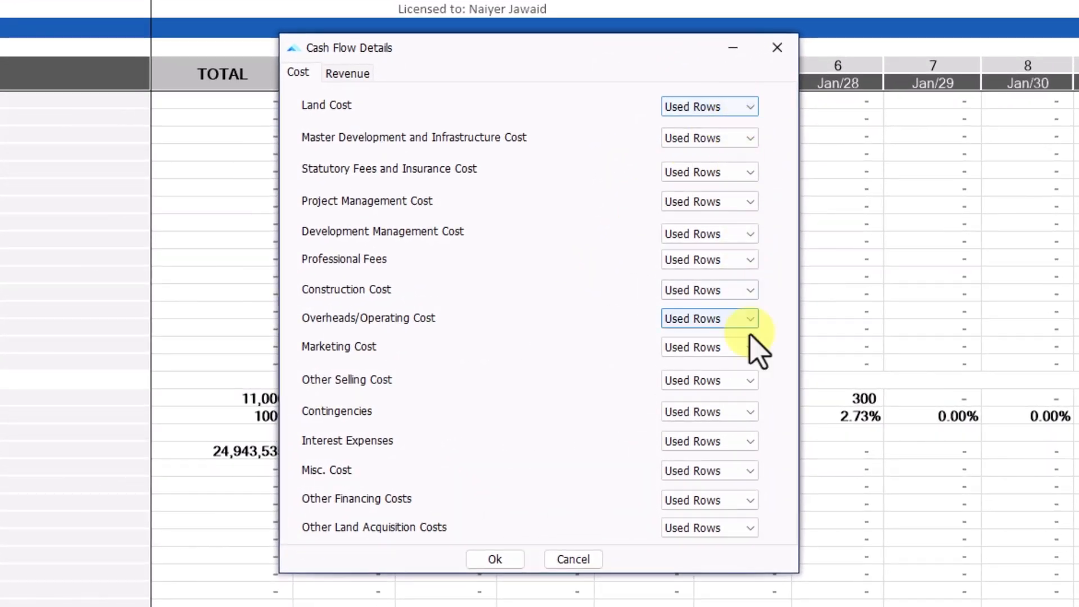
{"action": "left_click", "coordinate": [722, 107]}
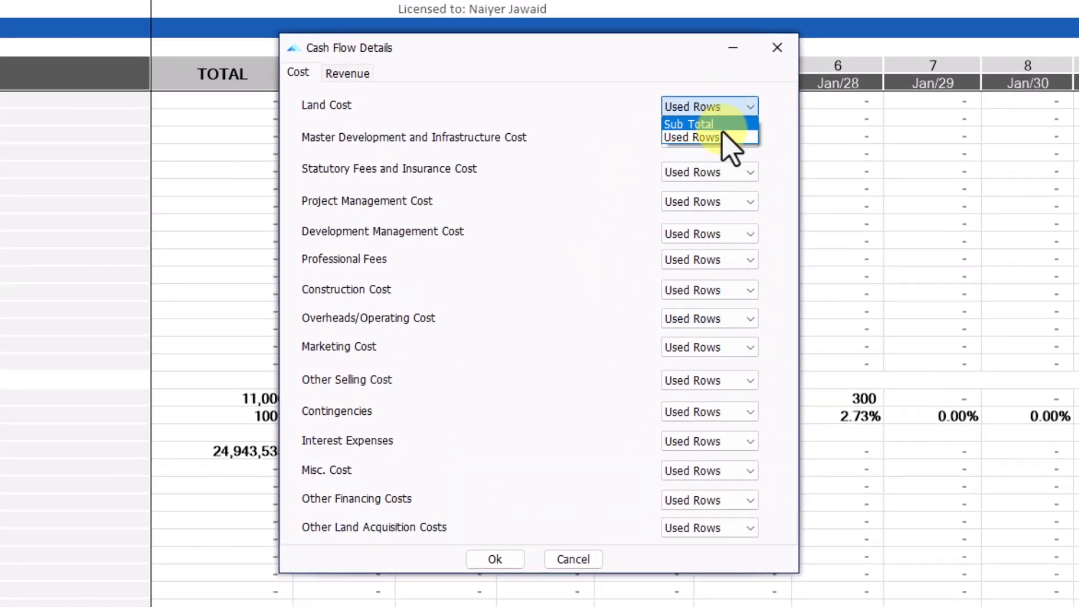
{"action": "left_click", "coordinate": [724, 125]}
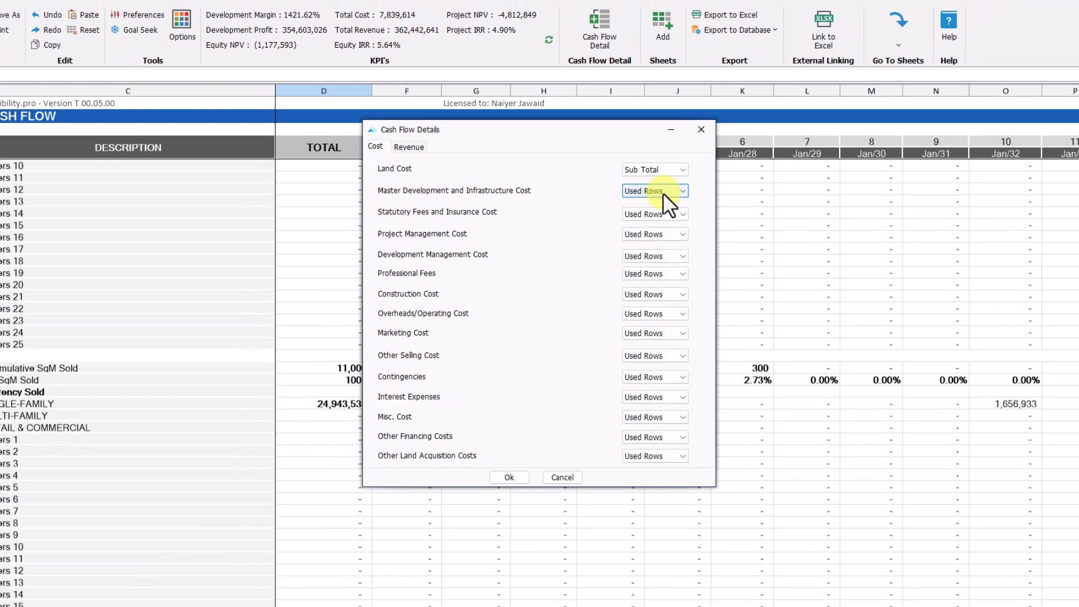
{"action": "left_click", "coordinate": [663, 194]}
{"action": "left_click", "coordinate": [657, 204]}
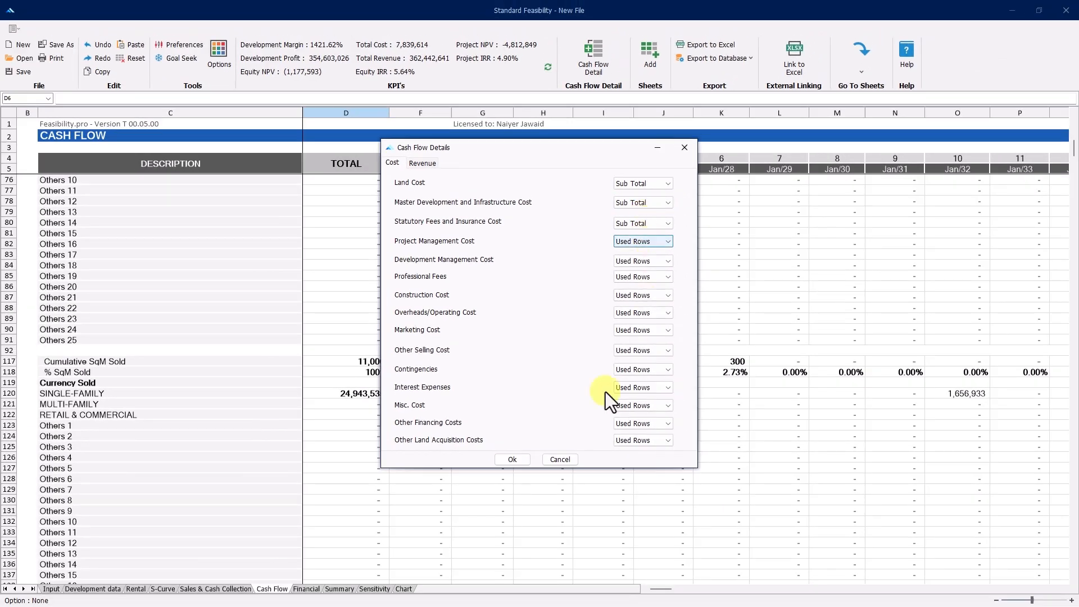
{"action": "left_click", "coordinate": [512, 460]}
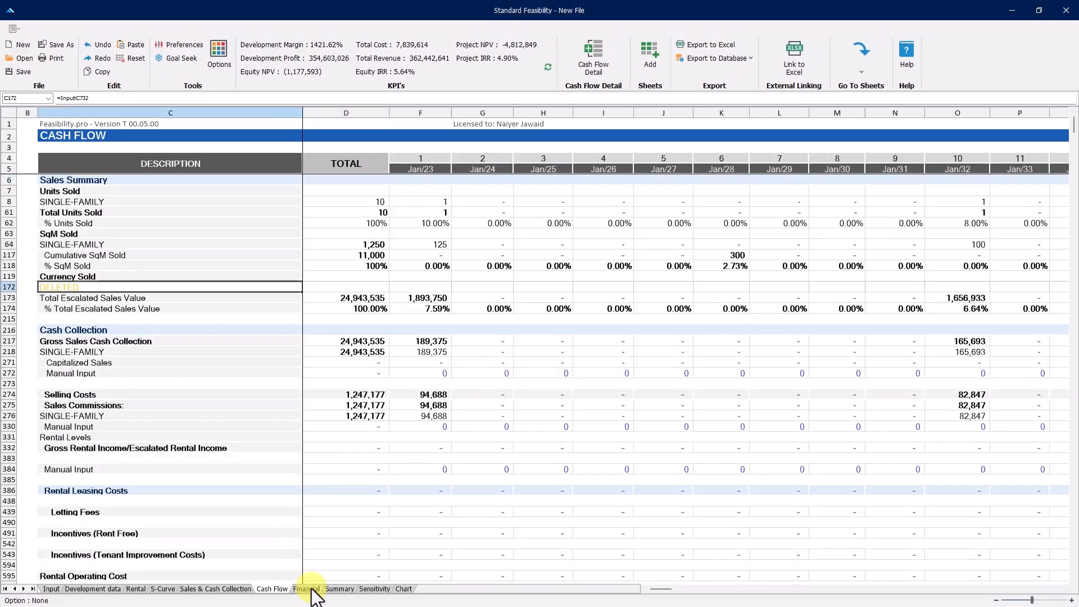
Review the Financial sheet's profit, tax and balance sheet sections and the Summary sheet's costs, revenue and KPIs.
{"action": "left_click", "coordinate": [309, 588]}
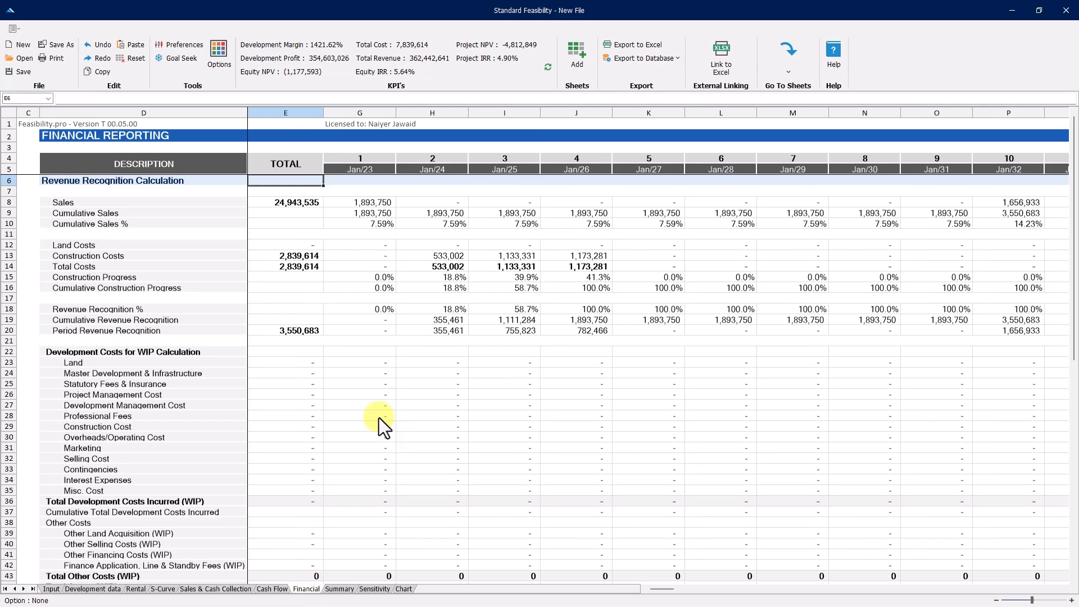
{"action": "scroll", "coordinate": [379, 417], "scroll_direction": "down", "scroll_amount": 20}
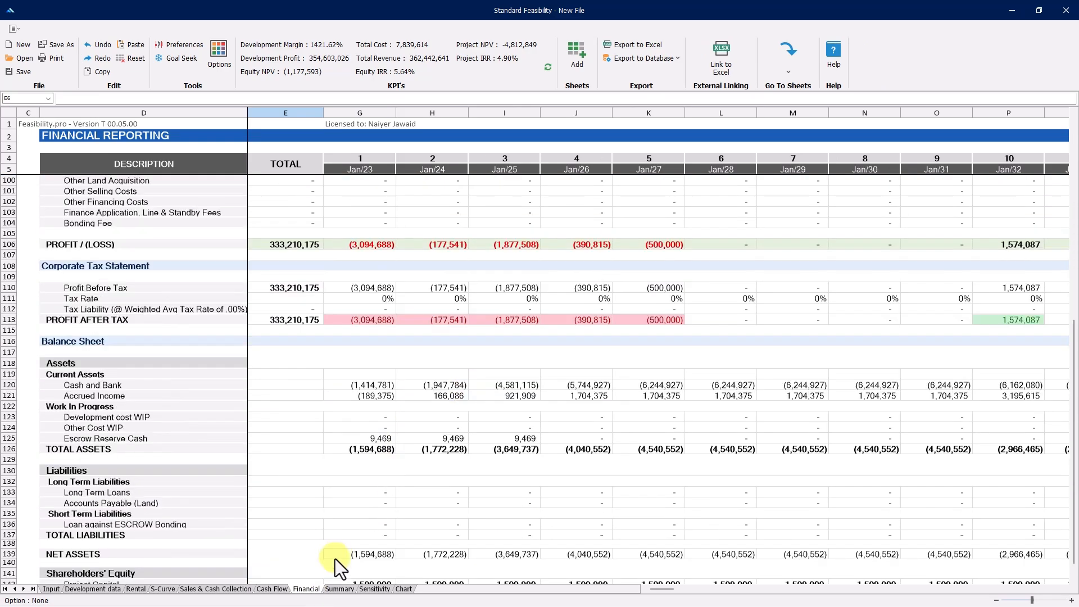
{"action": "left_click", "coordinate": [340, 589]}
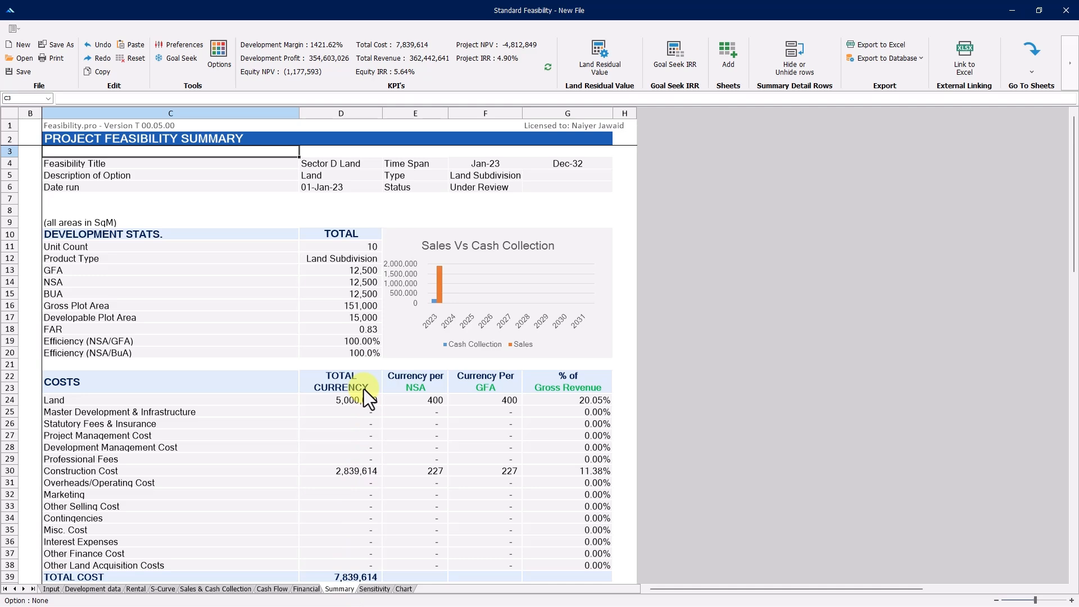
{"action": "scroll", "coordinate": [367, 400], "scroll_direction": "down", "scroll_amount": 8}
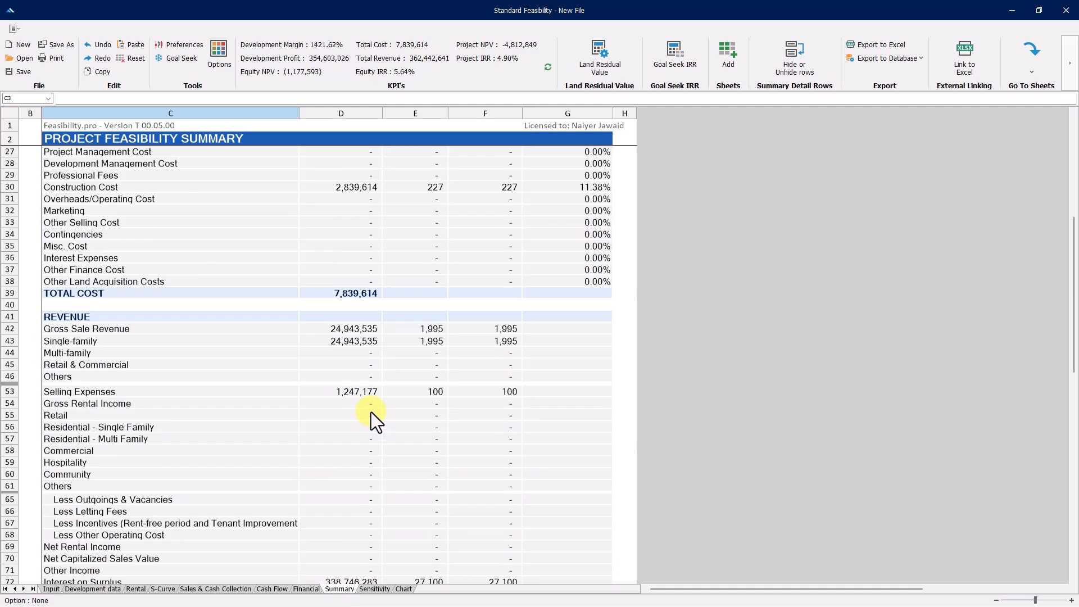
{"action": "scroll", "coordinate": [371, 413], "scroll_direction": "down", "scroll_amount": 7}
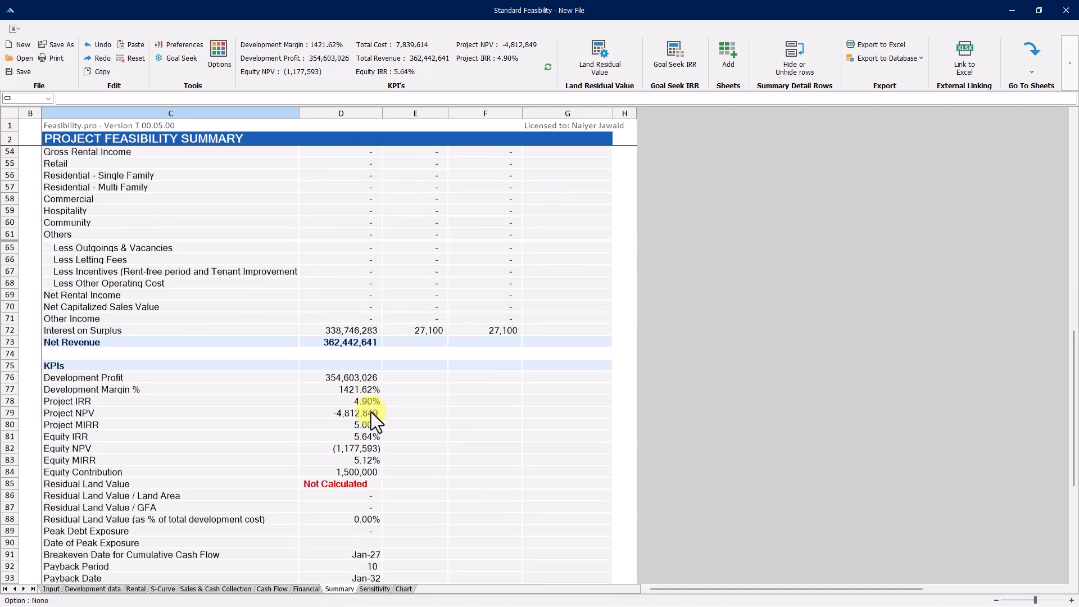
Examine the Summary sheet's KPIs, including the residual land value, breakeven date and payback figures.
{"action": "left_click", "coordinate": [360, 483]}
{"action": "scroll", "coordinate": [363, 486], "scroll_direction": "down", "scroll_amount": 3}
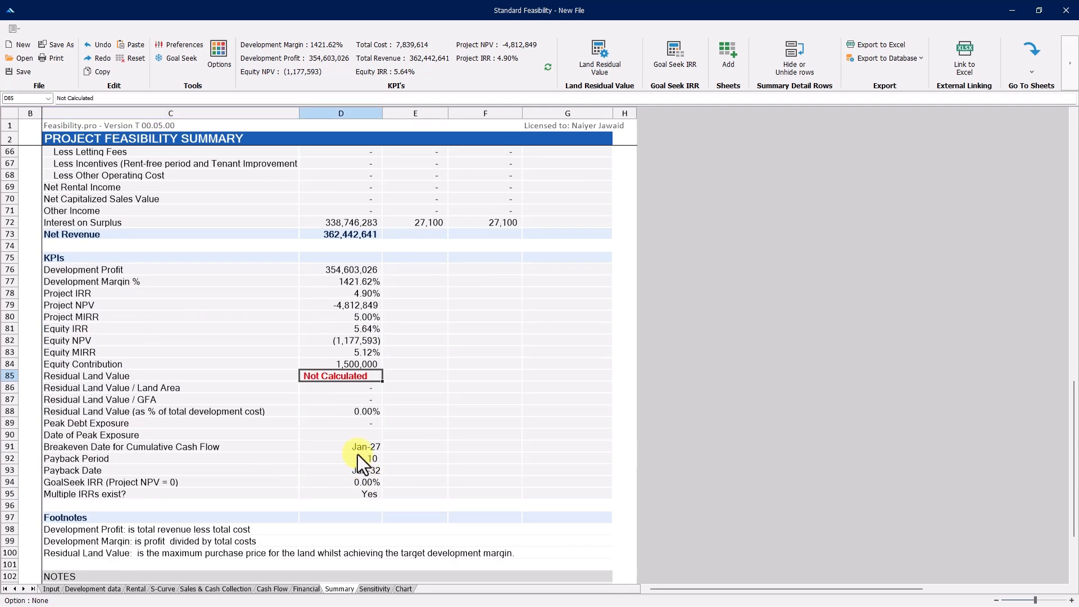
{"action": "left_click", "coordinate": [363, 447]}
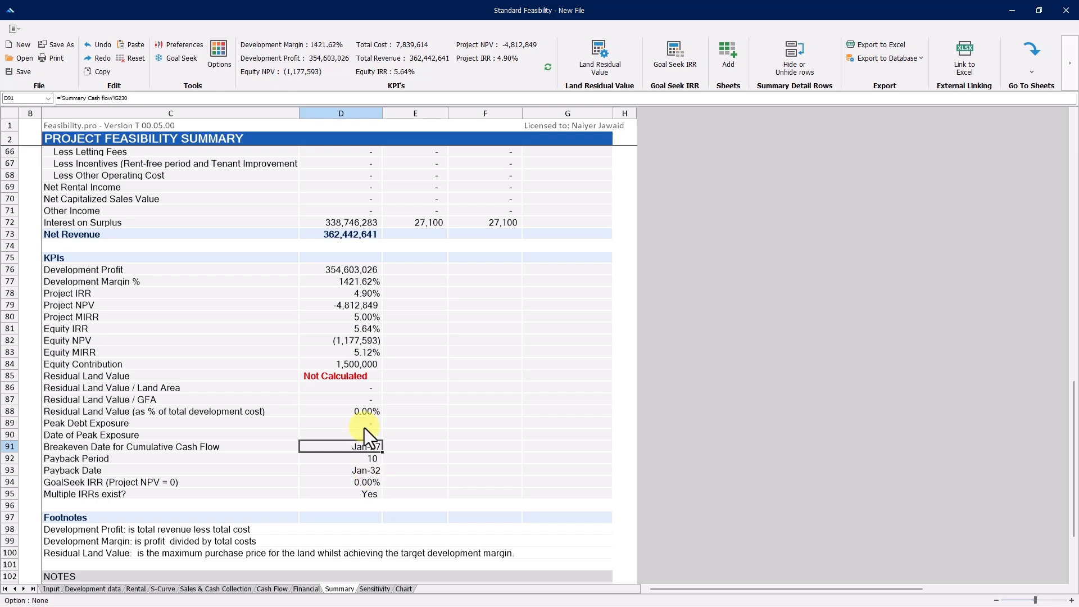
{"action": "scroll", "coordinate": [363, 420], "scroll_direction": "down", "scroll_amount": 5}
{"action": "scroll", "coordinate": [378, 437], "scroll_direction": "up", "scroll_amount": 6}
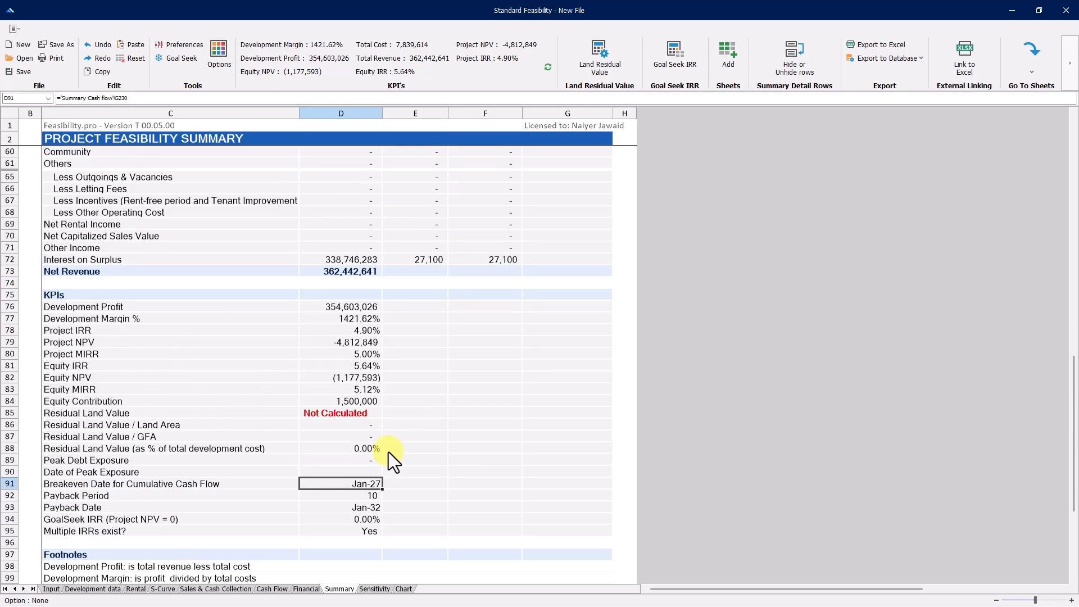
{"action": "scroll", "coordinate": [389, 452], "scroll_direction": "up", "scroll_amount": 15}
Compare the Sensitivity 1 performance indicator on the Sensitivity sheet with the revenue and KPI lines of the Summary sheet.
{"action": "left_click", "coordinate": [374, 589]}
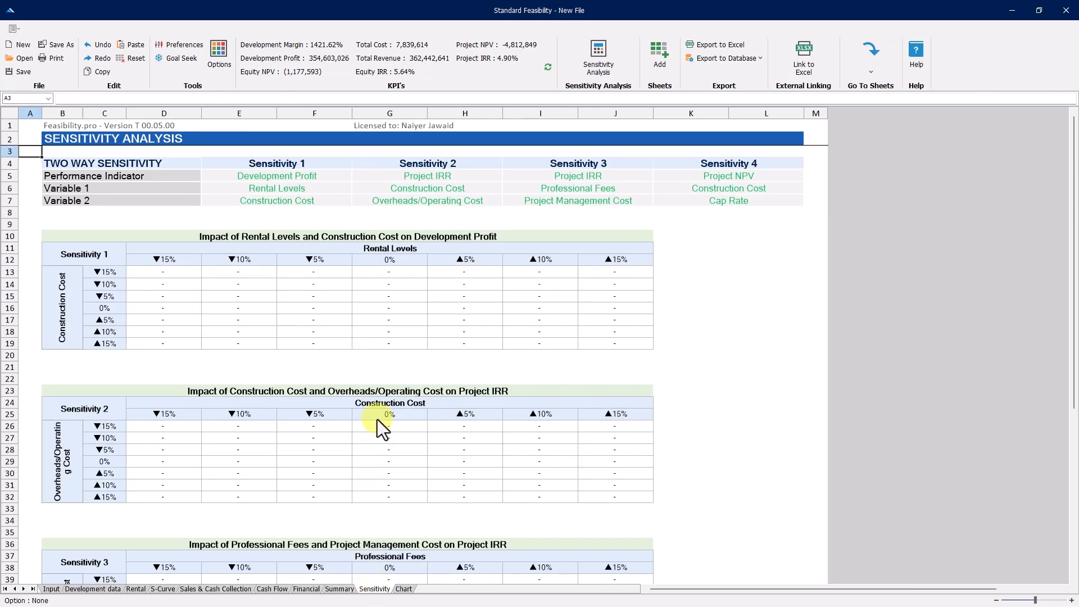
{"action": "left_click", "coordinate": [323, 179]}
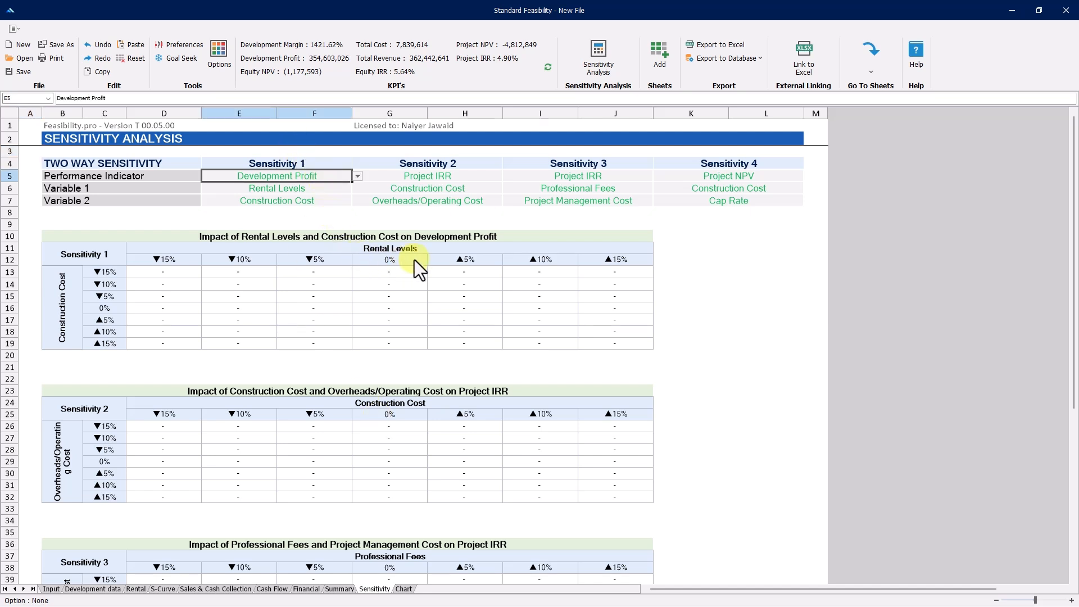
{"action": "left_click", "coordinate": [339, 588]}
{"action": "scroll", "coordinate": [389, 390], "scroll_direction": "down", "scroll_amount": 5}
{"action": "scroll", "coordinate": [389, 390], "scroll_direction": "down", "scroll_amount": 10}
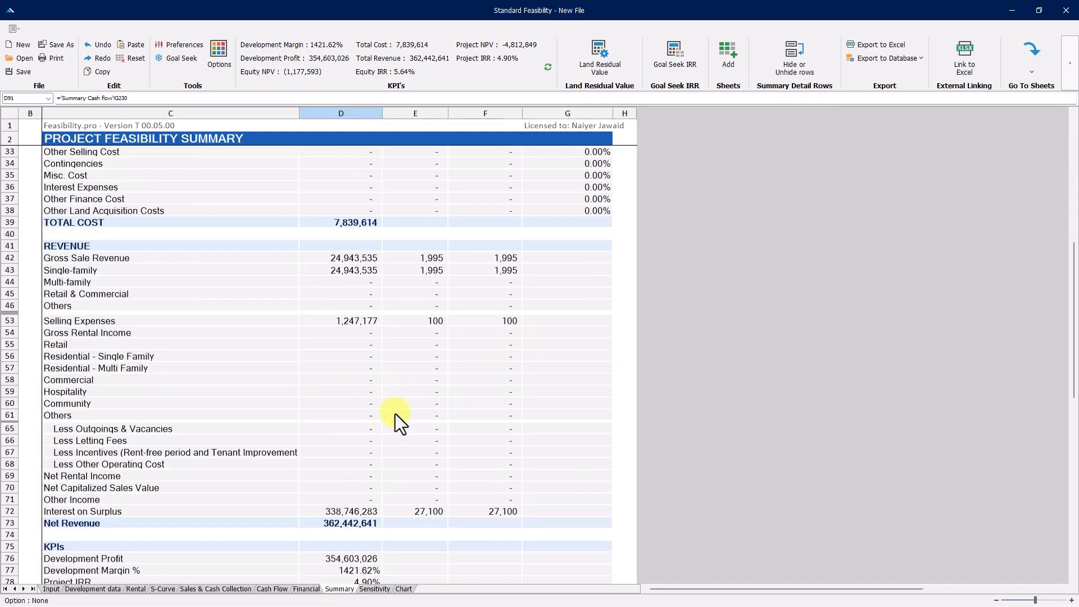
{"action": "left_click", "coordinate": [361, 497]}
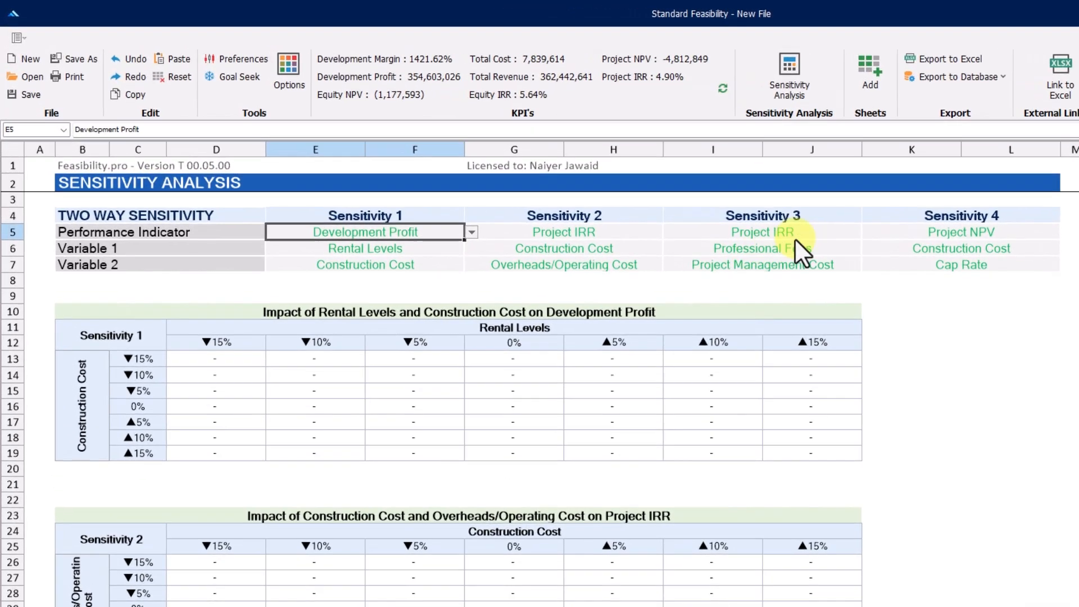
Examine Sensitivity 1's two variables and the percentage variation headings of its table on the Sensitivity sheet.
{"action": "left_click", "coordinate": [737, 202]}
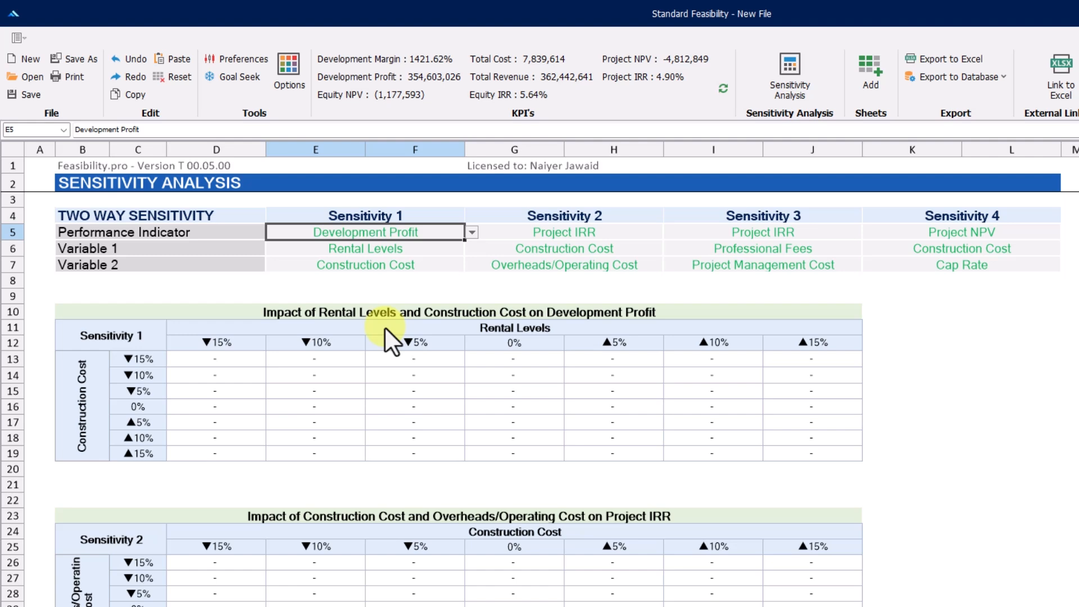
{"action": "left_click", "coordinate": [409, 248]}
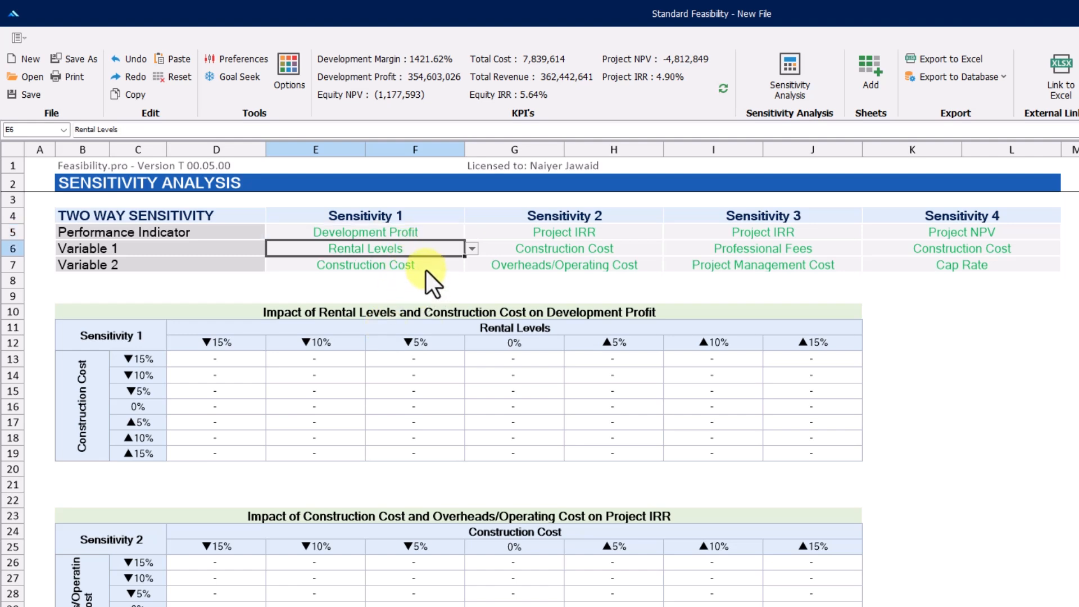
{"action": "left_click", "coordinate": [426, 269]}
{"action": "left_click", "coordinate": [239, 344]}
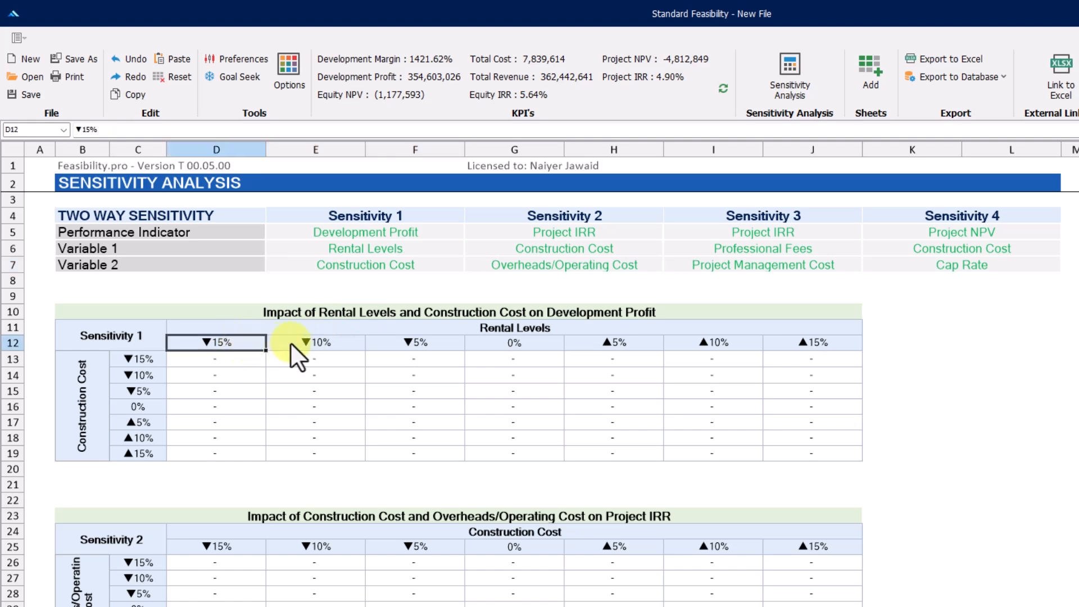
{"action": "left_click", "coordinate": [308, 344]}
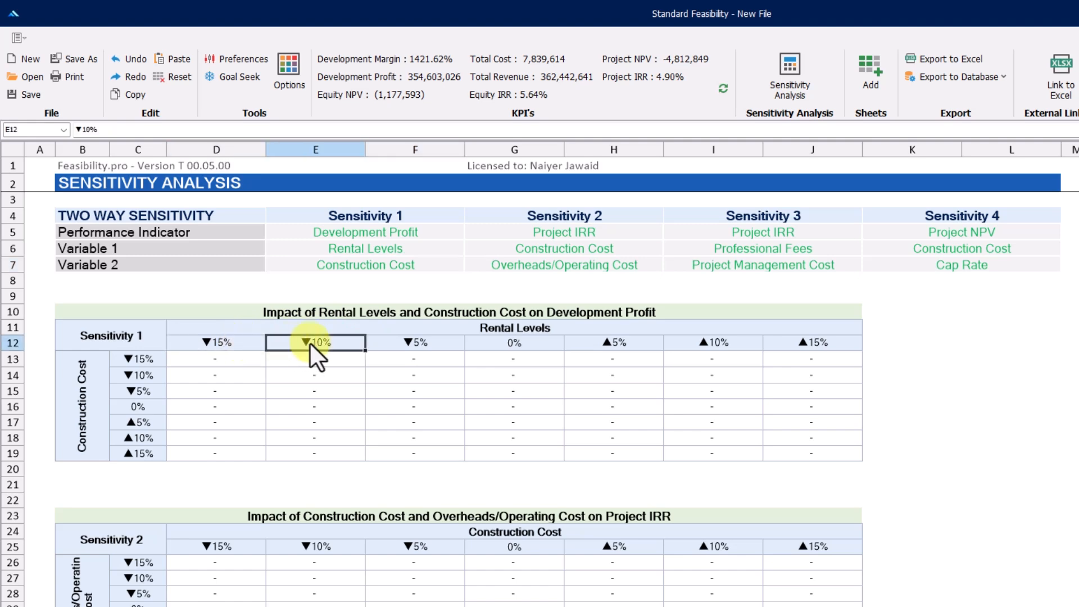
{"action": "left_click", "coordinate": [453, 345]}
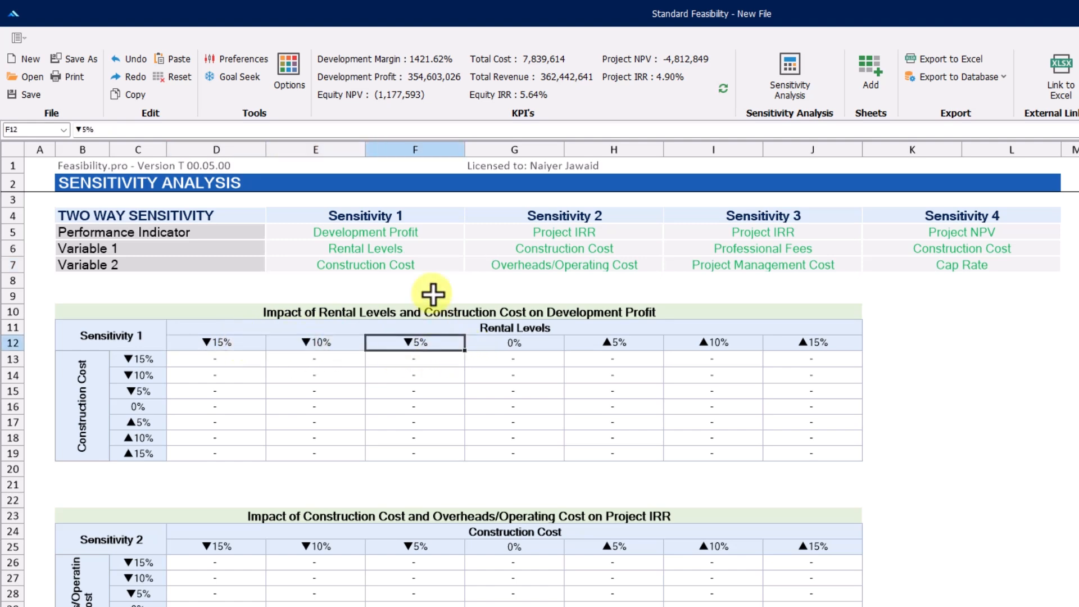
Set Variable 1 of Sensitivity 1 to Land Purchase Price.
{"action": "left_click", "coordinate": [434, 248]}
{"action": "left_click", "coordinate": [471, 247]}
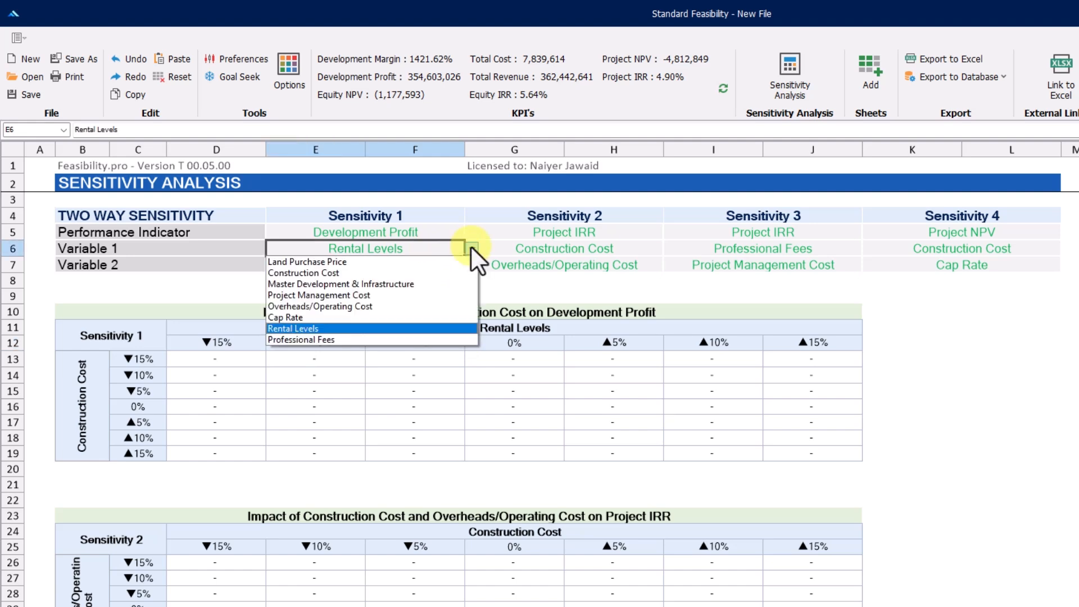
{"action": "left_click", "coordinate": [346, 266]}
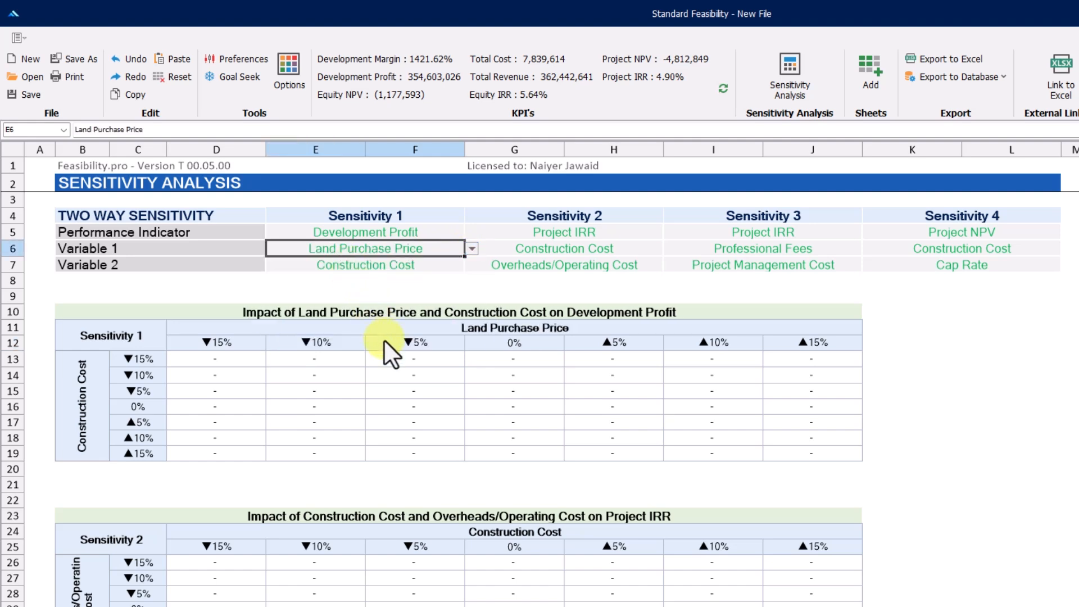
Run the Sensitivity Analysis calculation and review the resulting two-way tables.
{"action": "left_click", "coordinate": [415, 390]}
{"action": "left_click", "coordinate": [439, 344]}
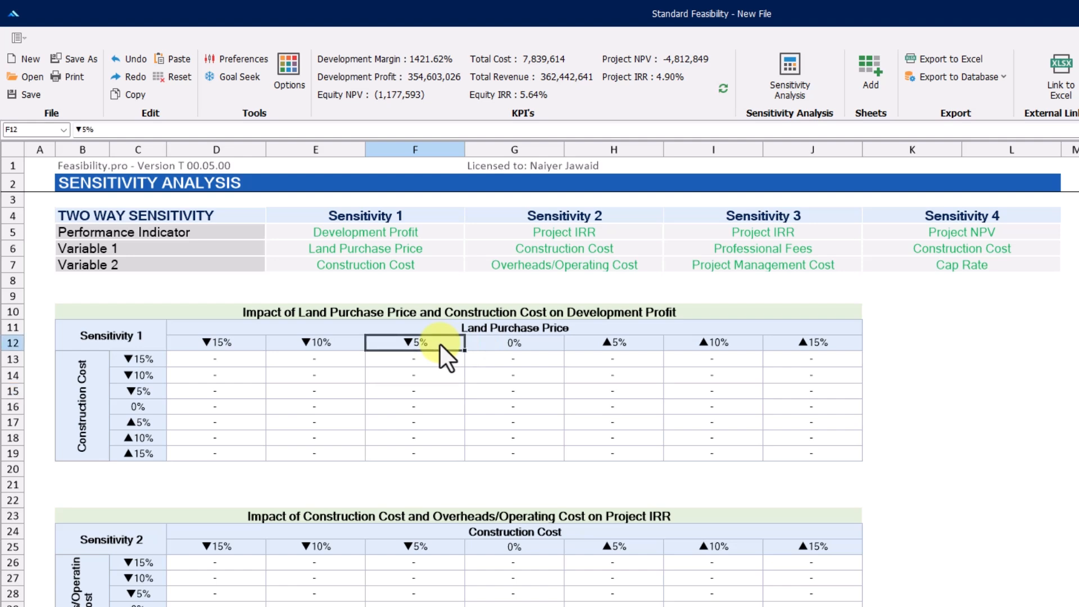
{"action": "left_click", "coordinate": [345, 340]}
{"action": "left_click", "coordinate": [233, 348]}
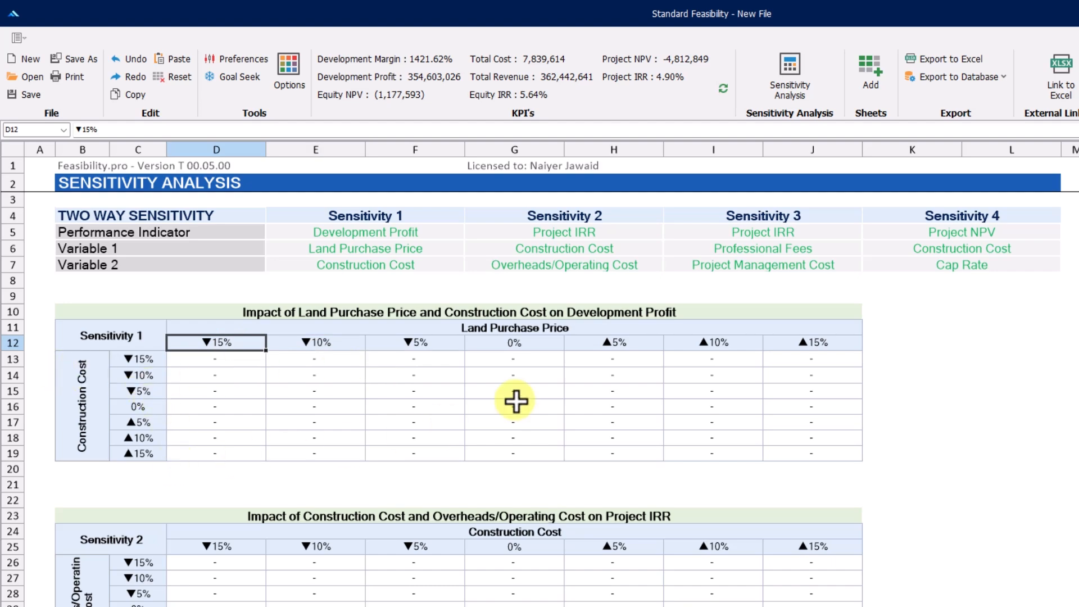
{"action": "left_click", "coordinate": [790, 78]}
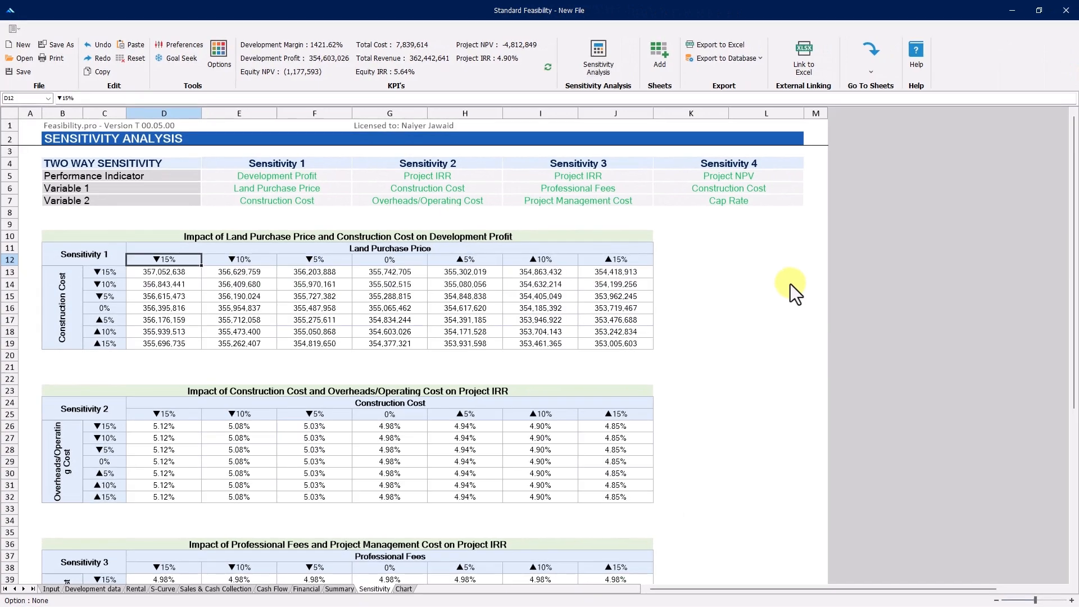
{"action": "scroll", "coordinate": [425, 324], "scroll_direction": "down", "scroll_amount": 8}
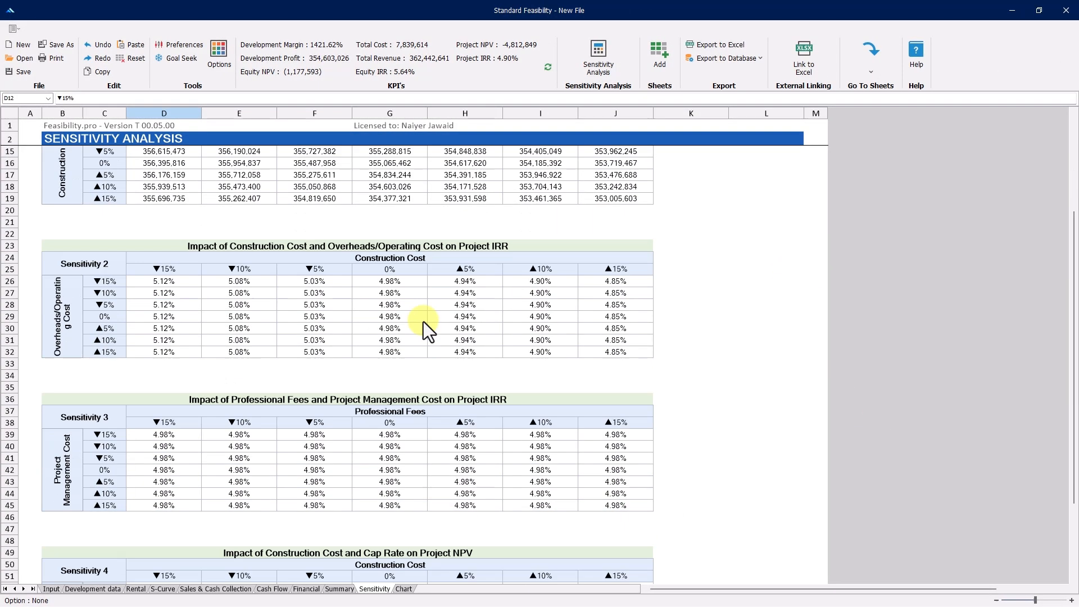
{"action": "scroll", "coordinate": [461, 370], "scroll_direction": "up", "scroll_amount": 8}
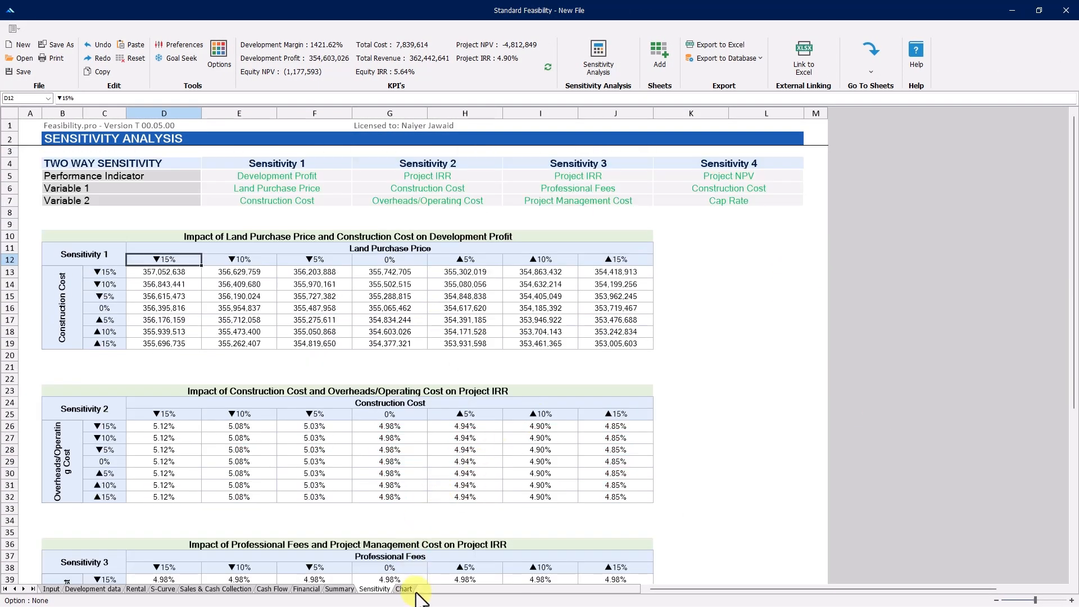
Review the Chart sheet's sales, cash flow, revenue, funds and funding gap charts, and return to the Development data sheet.
{"action": "left_click", "coordinate": [404, 589]}
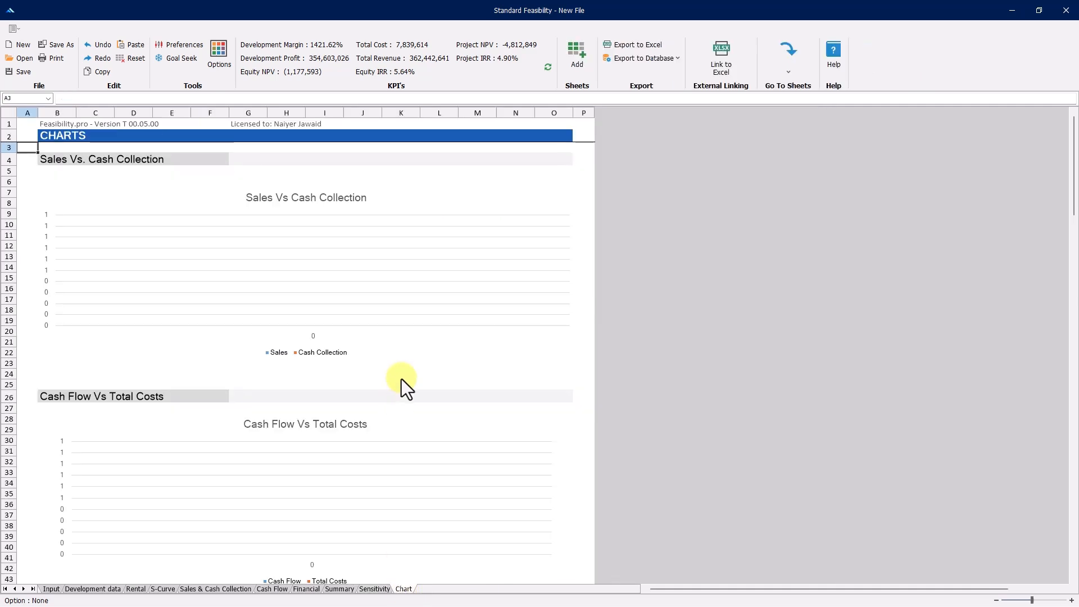
{"action": "scroll", "coordinate": [401, 378], "scroll_direction": "down", "scroll_amount": 10}
{"action": "scroll", "coordinate": [401, 379], "scroll_direction": "down", "scroll_amount": 18}
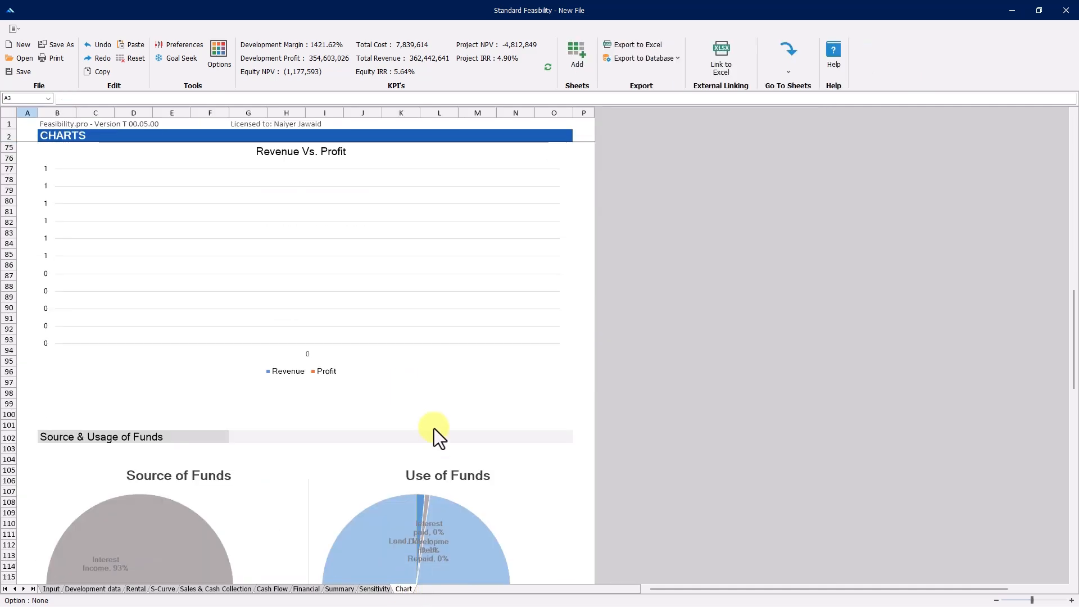
{"action": "scroll", "coordinate": [292, 430], "scroll_direction": "down", "scroll_amount": 18}
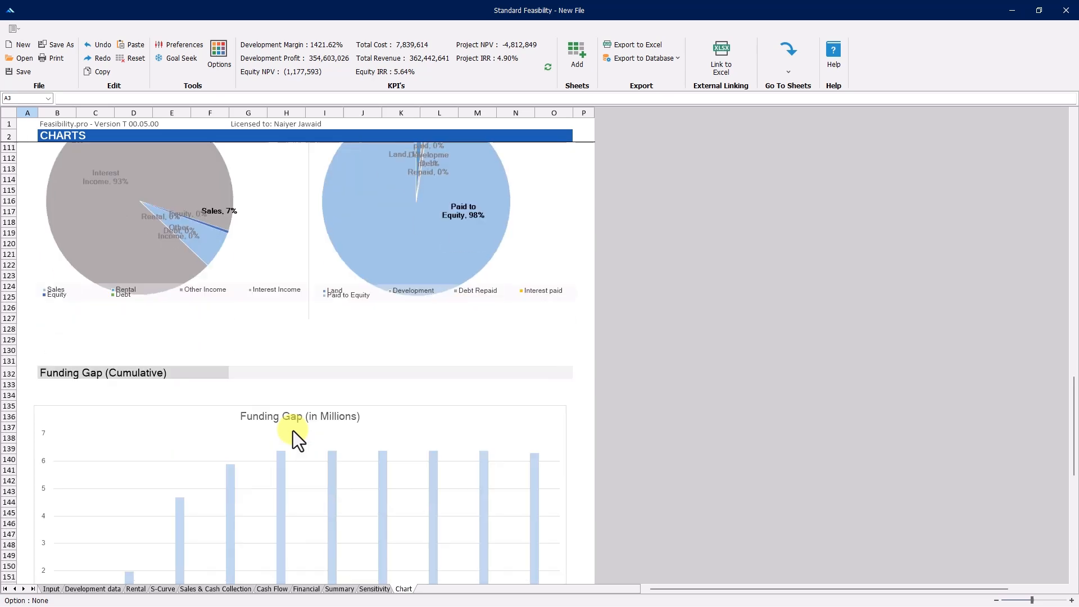
{"action": "scroll", "coordinate": [295, 431], "scroll_direction": "up", "scroll_amount": 20}
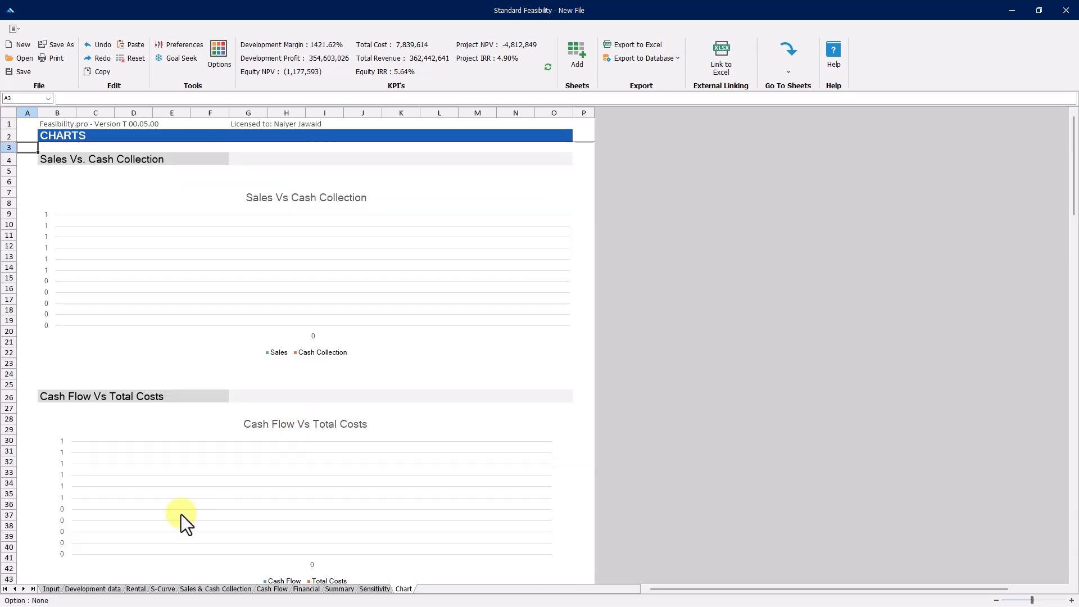
{"action": "left_click", "coordinate": [84, 584]}
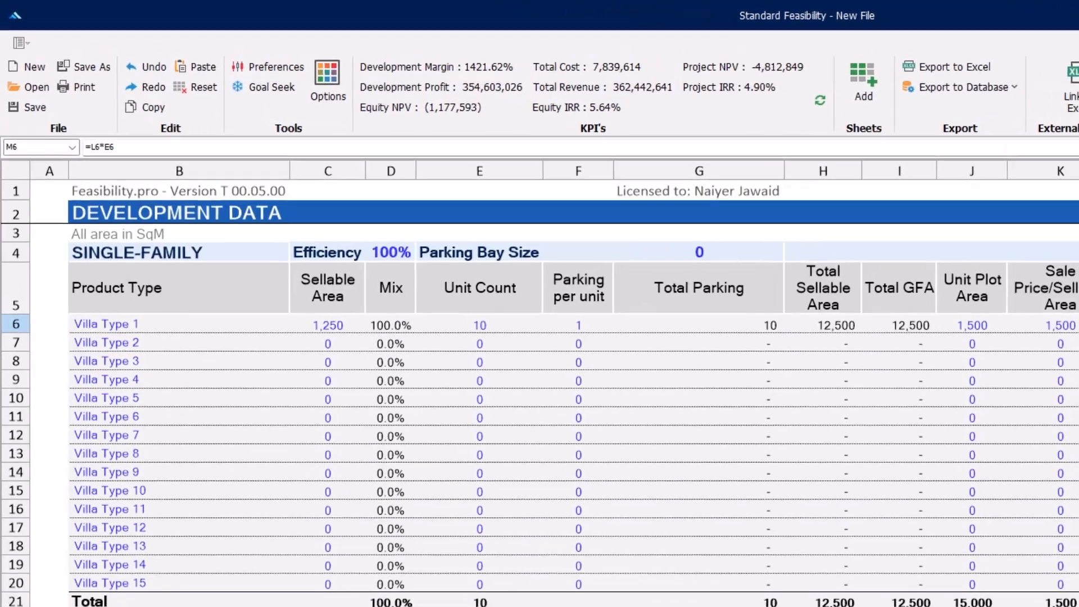